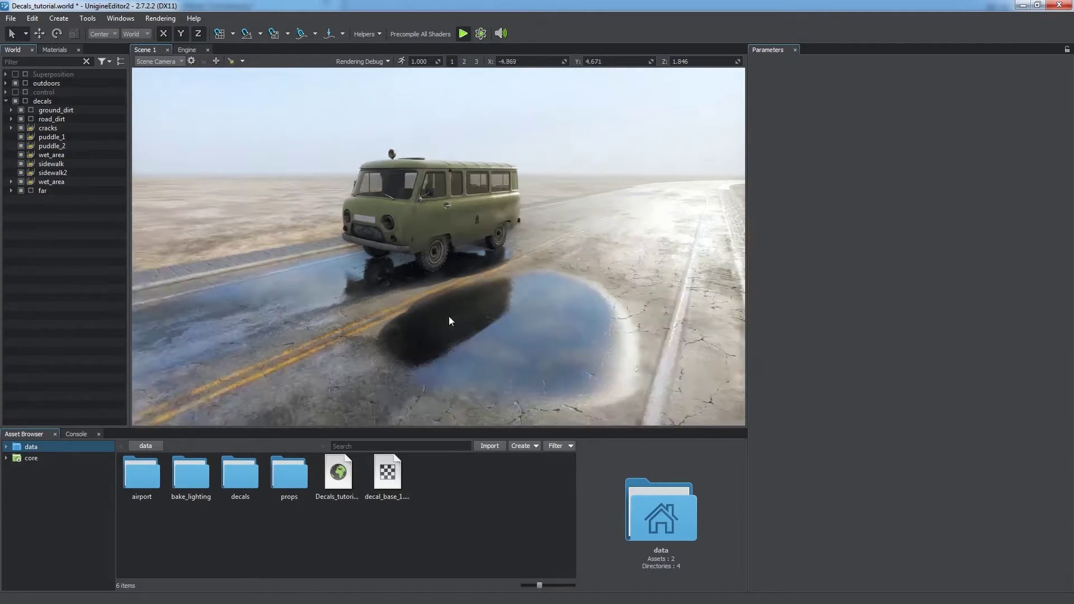
- Add an orthographic decal and place it on the open wooden floor between the blackboard and the machine
left_click_drag(449, 317, 72, 283, "alt")
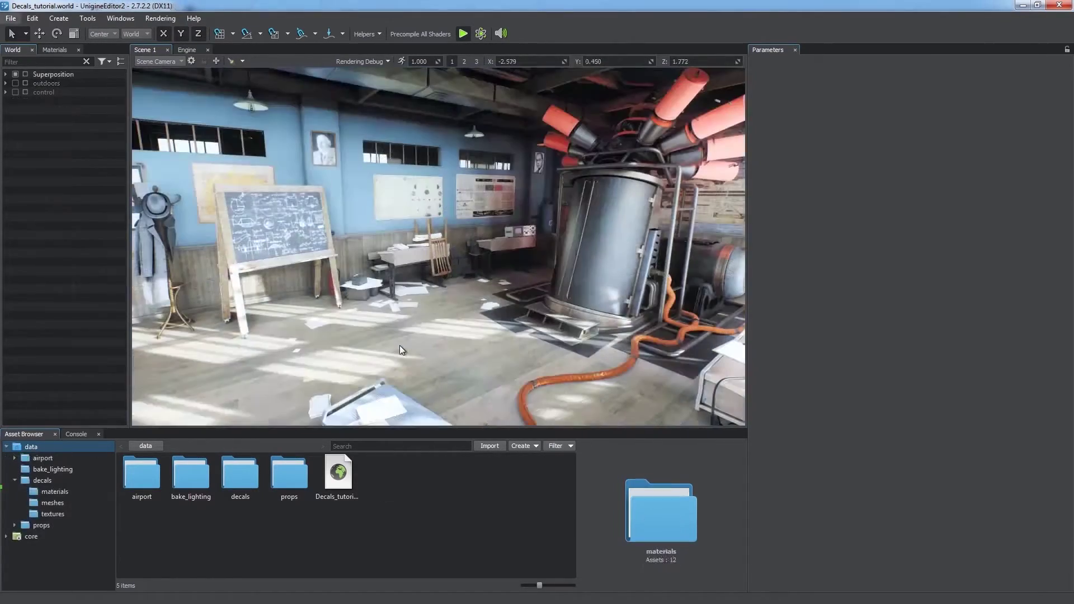
right_click(408, 303, "shift")
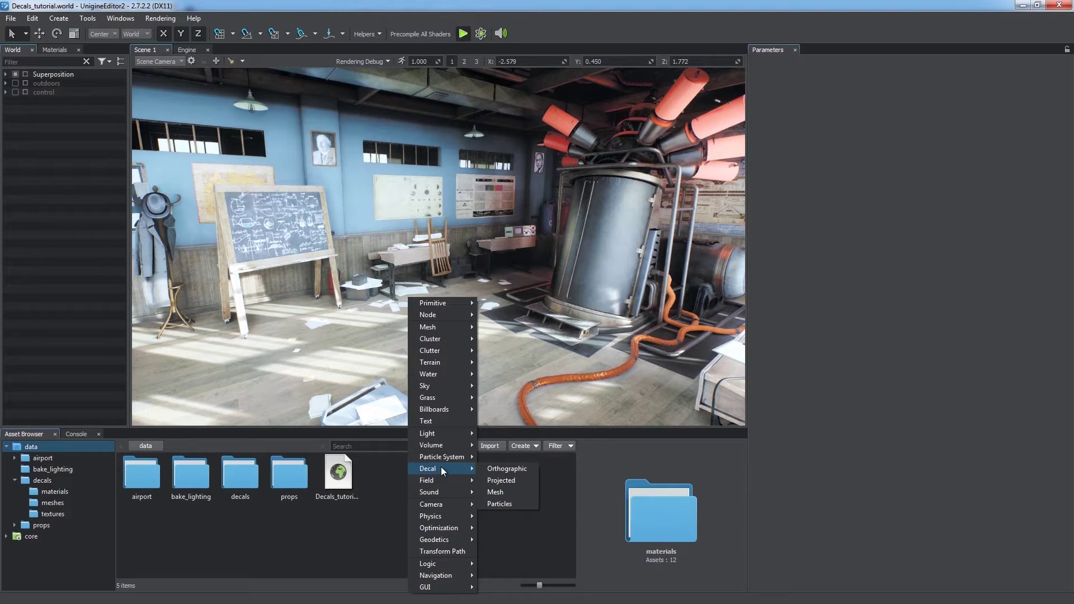
left_click(501, 473)
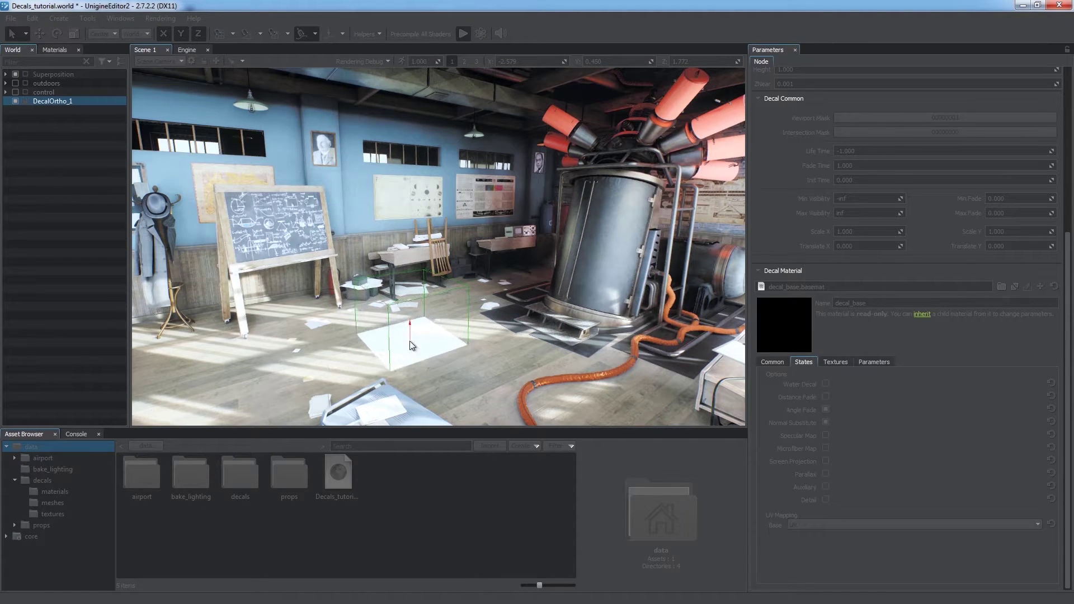
left_click(410, 345)
right_click_drag(410, 342, 477, 377)
key("w")
left_click_drag(494, 370, 528, 335, "alt")
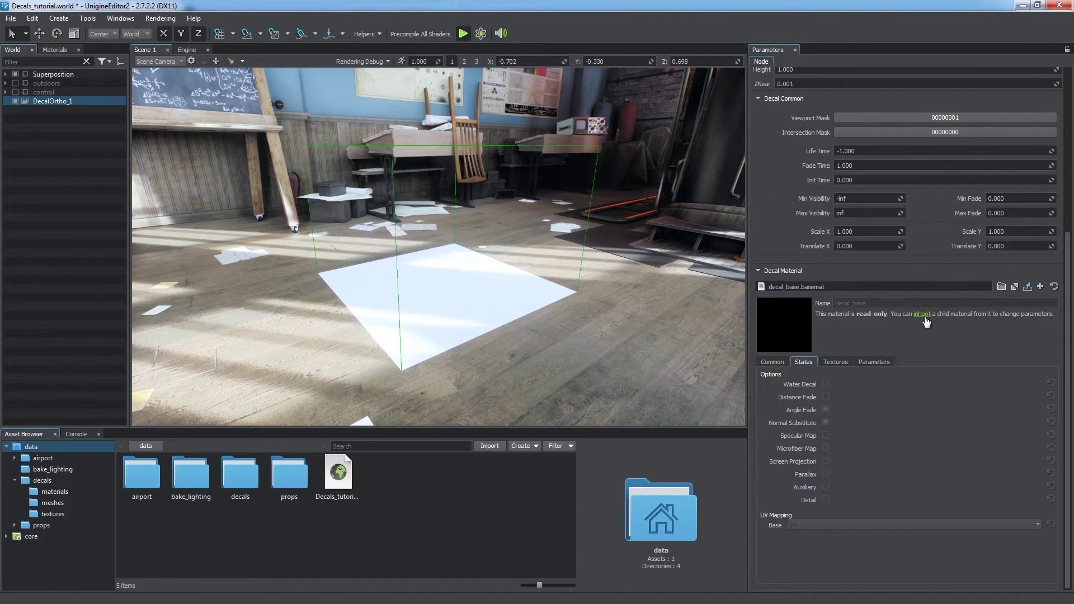
- Try a width of 2 for the orthographic decal, and undo the change
scroll(927, 322, "up", 6)
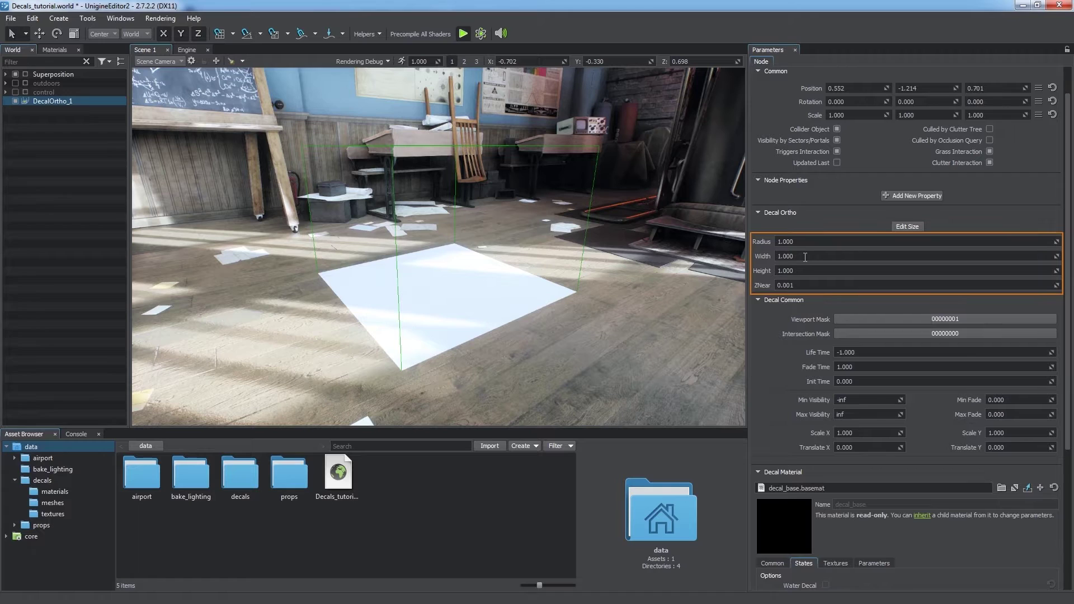
left_click(798, 258)
type("2")
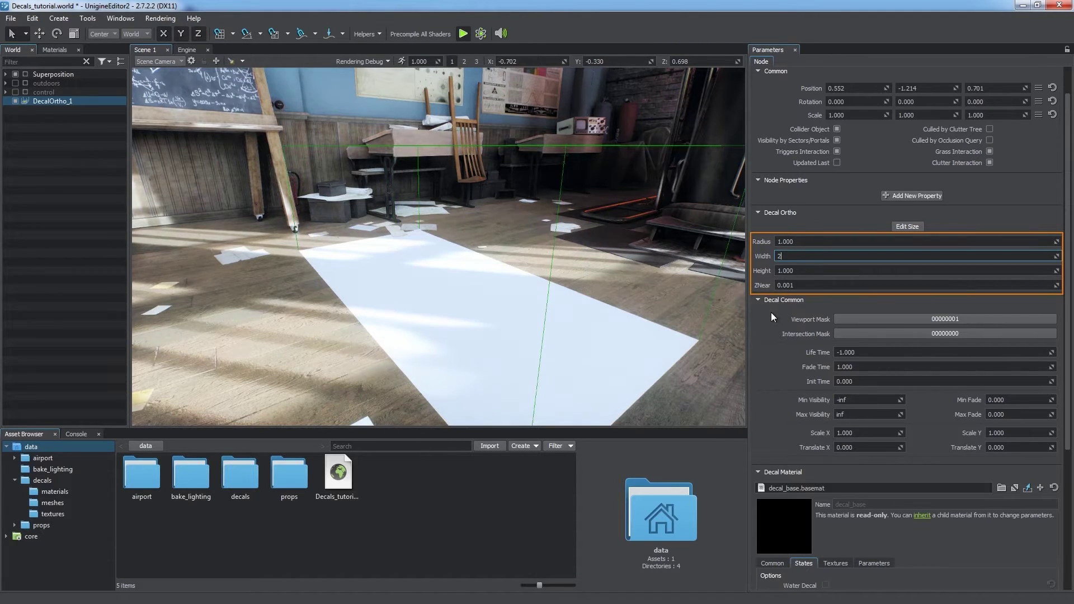
key("Return")
key("ctrl+z")
- Resize the decal interactively to a radius of about 0.94, a width of about 1.51 and a height of about 1.43
left_click(907, 227)
left_click_drag(492, 300, 571, 240, "alt")
left_click_drag(456, 325, 459, 339)
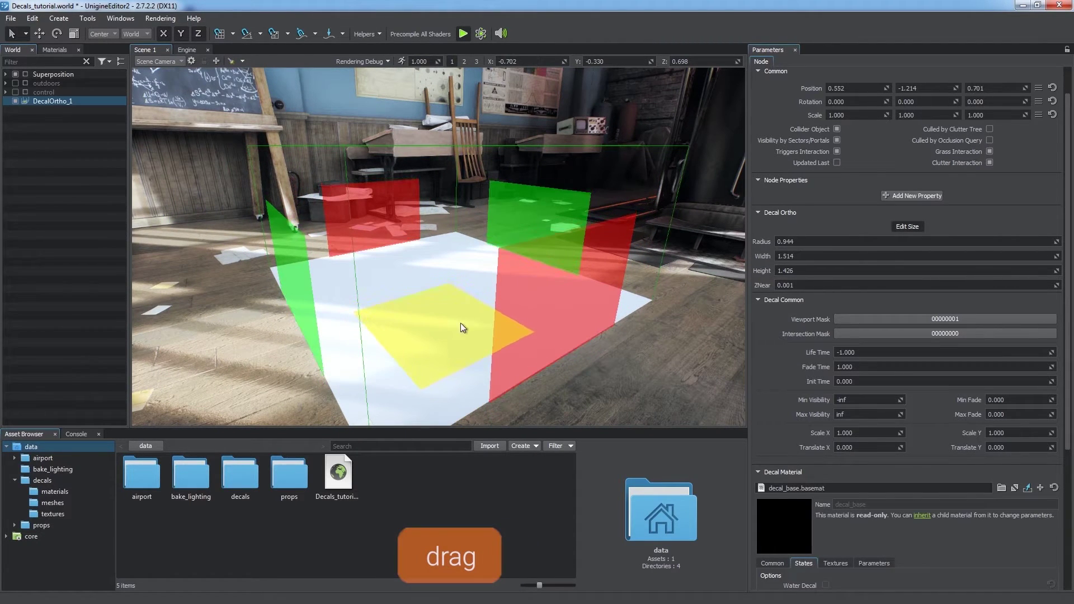
left_click(906, 227)
key("s")
right_click_drag(599, 321, 560, 265)
- Inherit a child material from decal_base and assign paint_alb.tga as its albedo and paint_n.tga as its normal texture
scroll(775, 314, "down", 5)
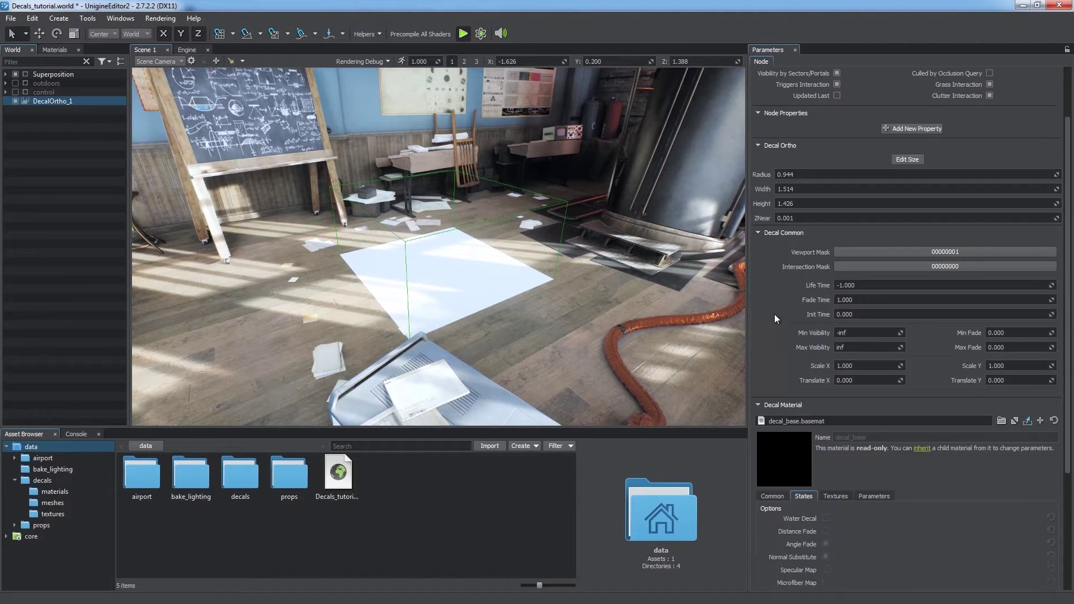
scroll(775, 319, "down", 1)
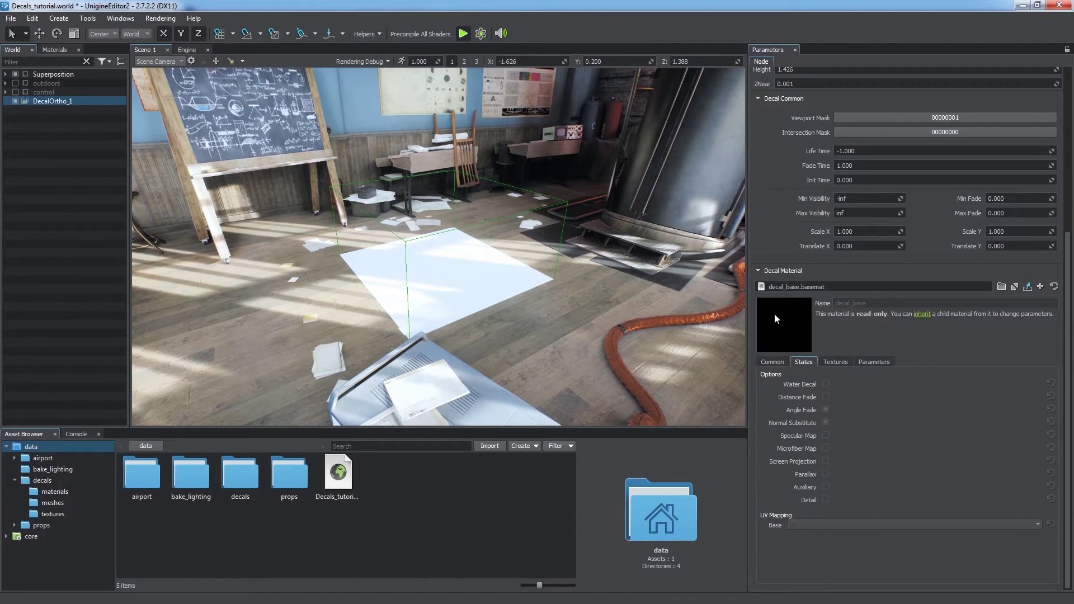
left_click(922, 314)
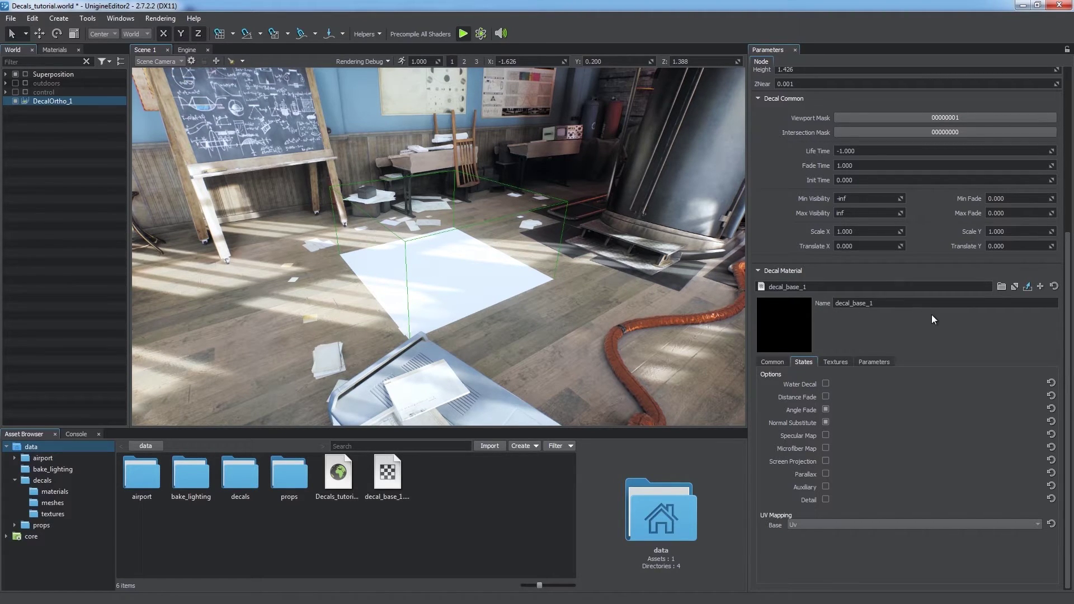
left_click(842, 362)
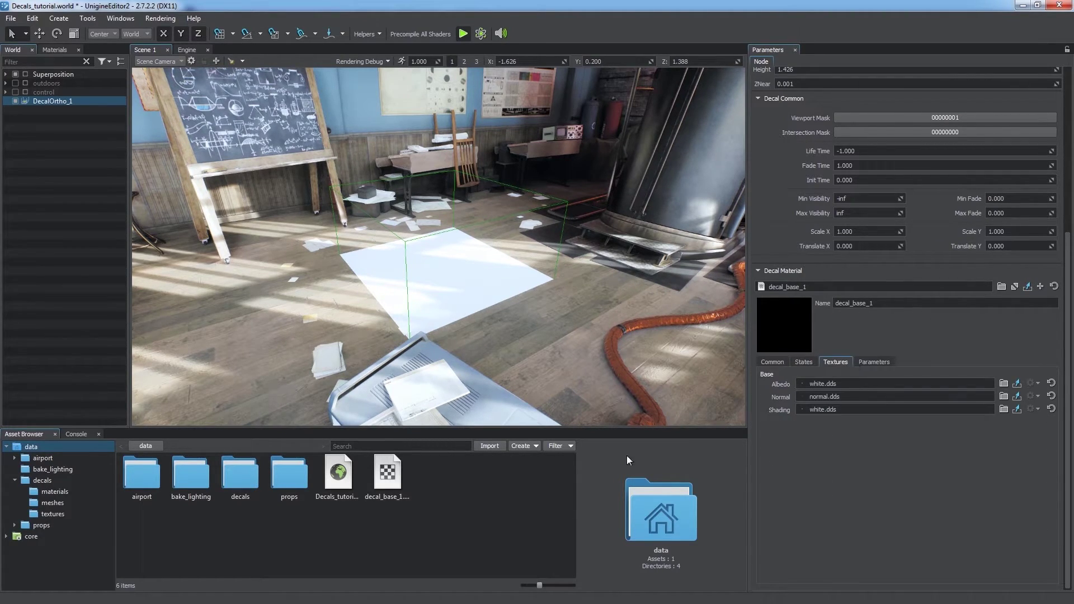
left_click(54, 515)
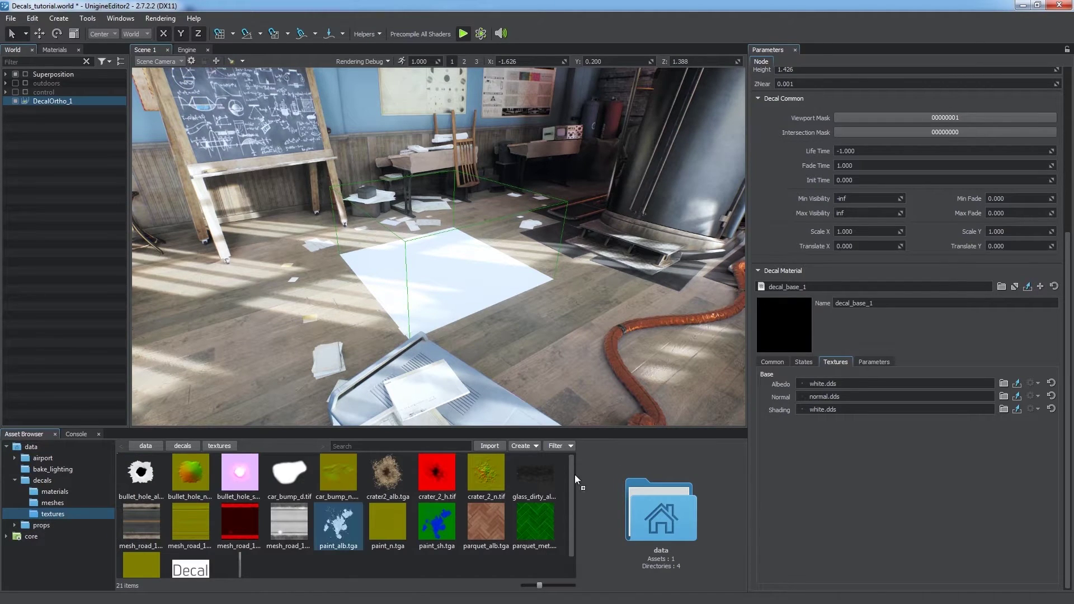
left_click_drag(810, 384, 809, 384)
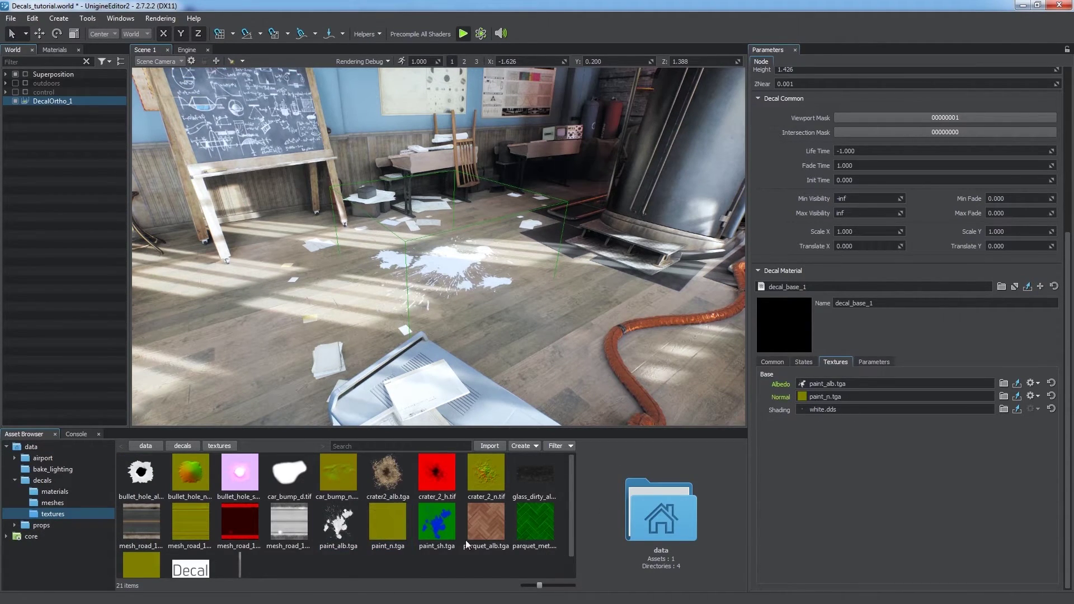
- Set the decal material's albedo colour to blue #0e3ab1
left_click(865, 364)
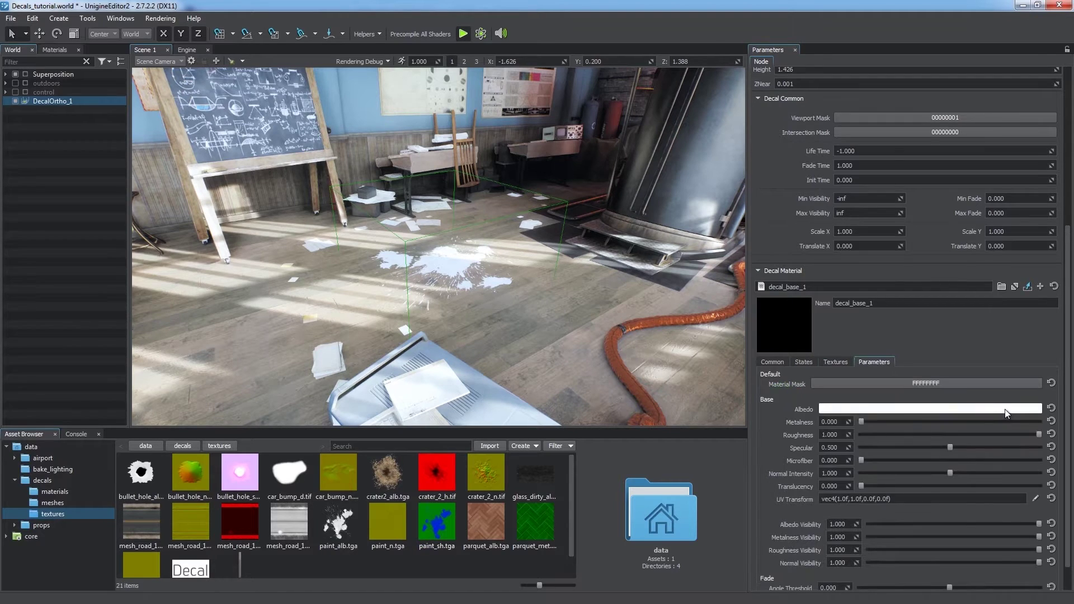
left_click(1005, 408)
left_click(569, 214)
left_click(666, 233)
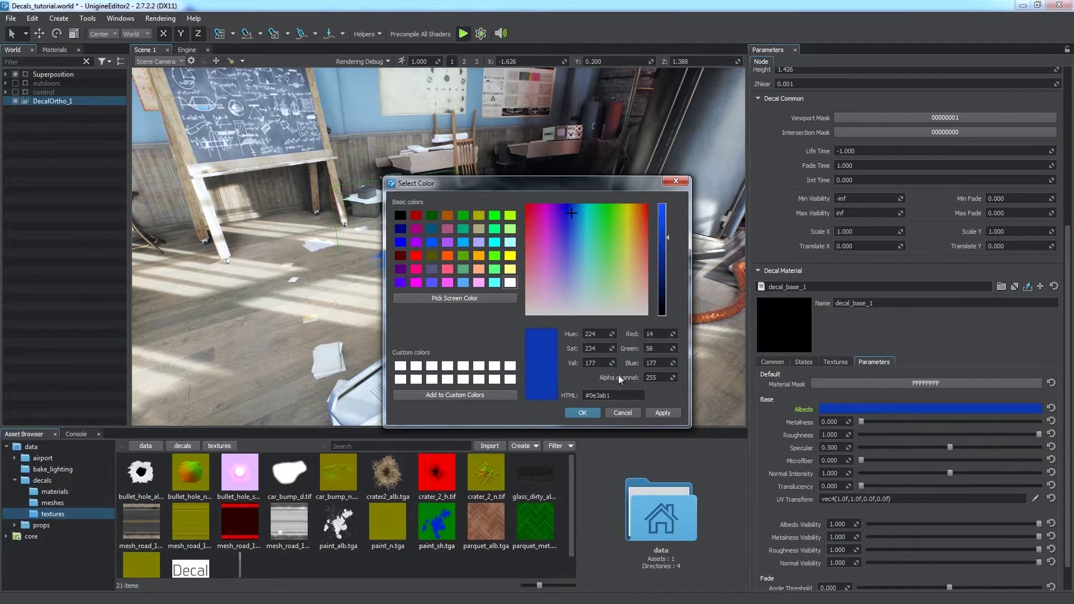
left_click(592, 411)
- Reposition the paint decal onto the upper part of the metal cylinder, aligned to its curved surface
right_click_drag(577, 323, 597, 276)
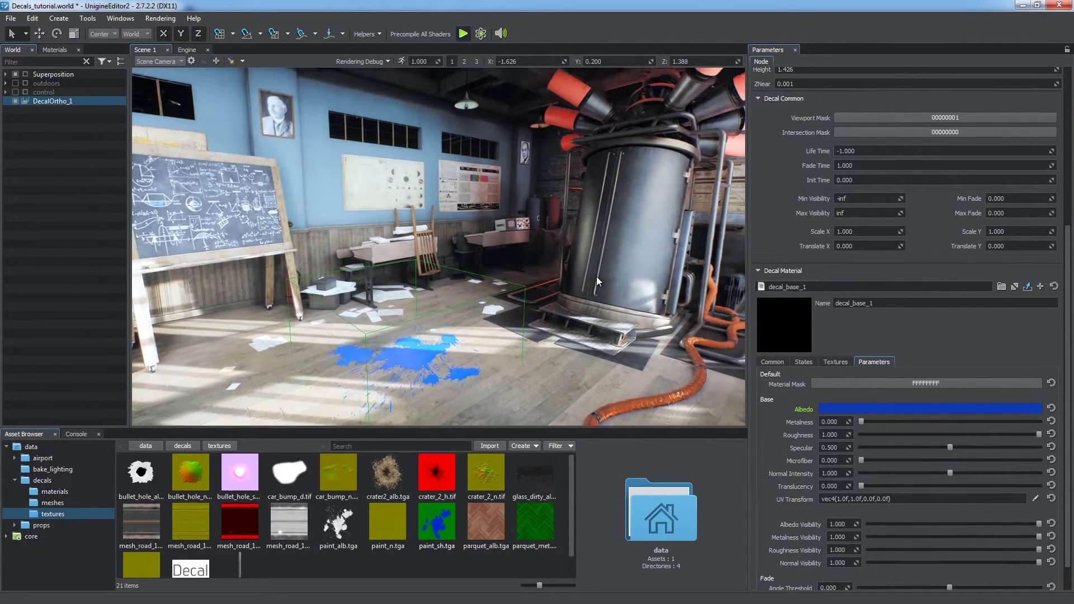
left_click(302, 32)
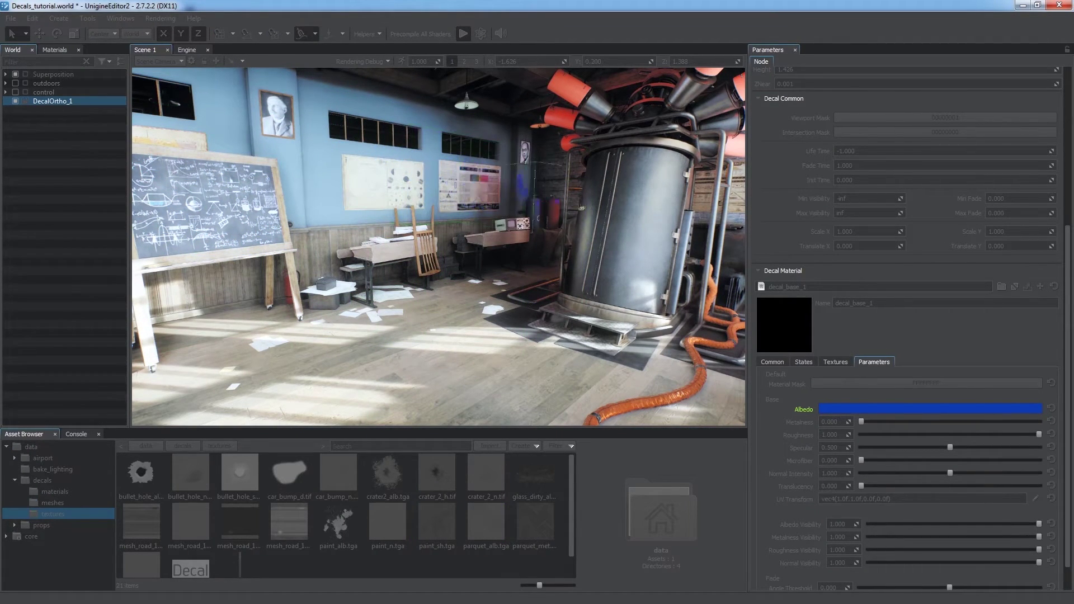
left_click(615, 273)
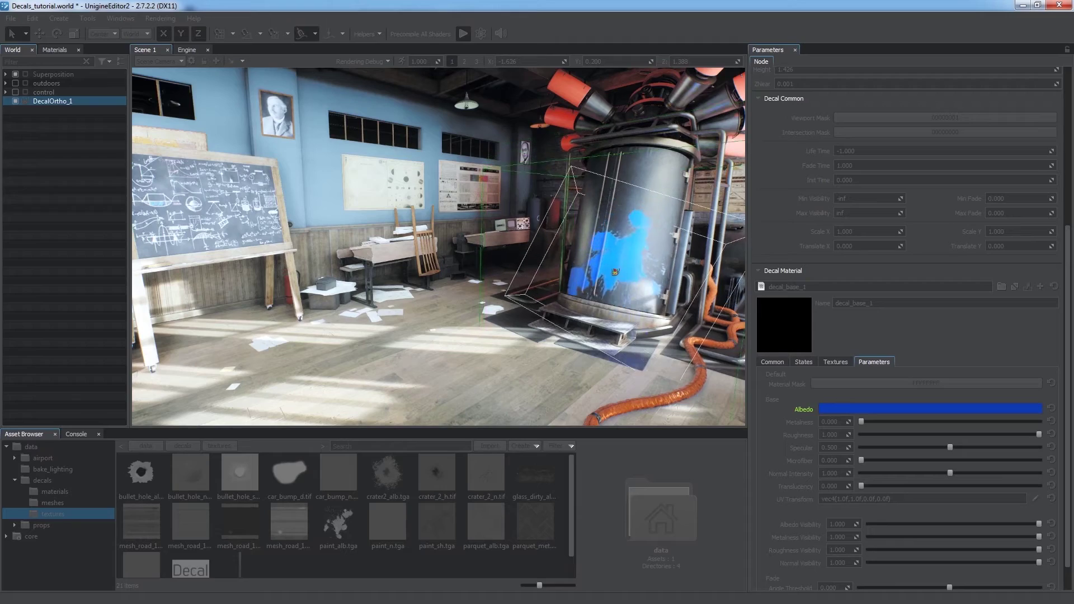
left_click(623, 201)
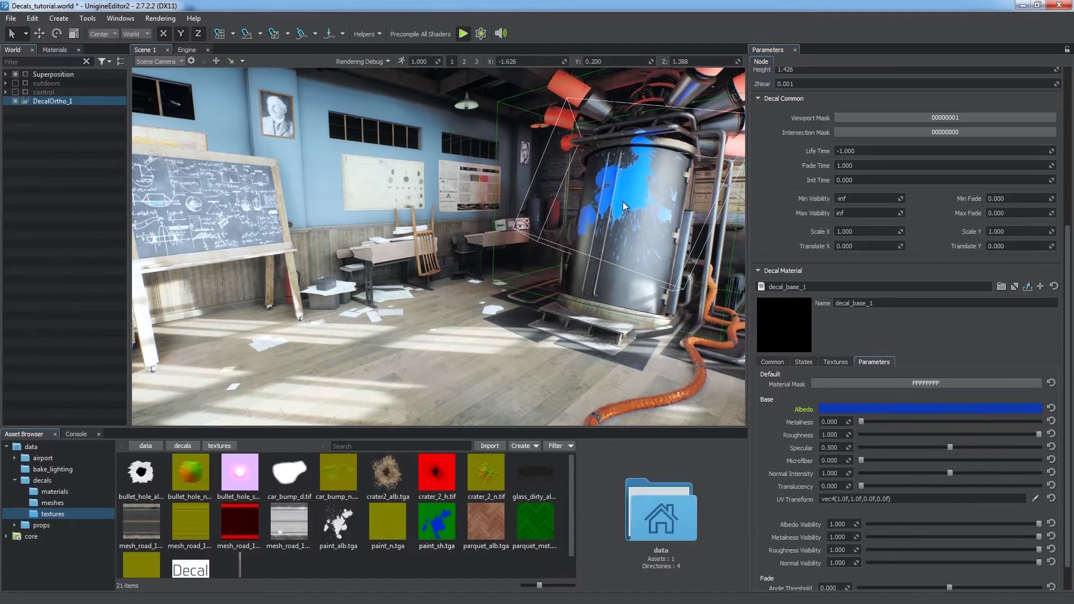
- Try the material's albedo visibility setting while viewing the paint decal on the cylinder up close
middle_click_drag(619, 220, 461, 401)
scroll(448, 235, "up", 5)
left_click_drag(461, 402, 573, 354, "alt")
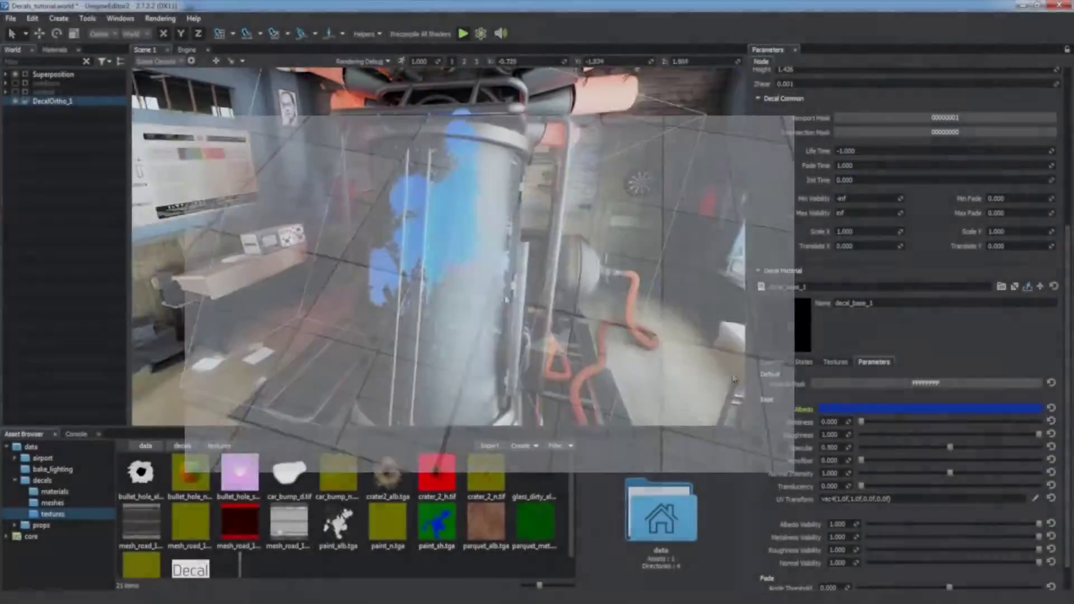
scroll(766, 414, "down", 1)
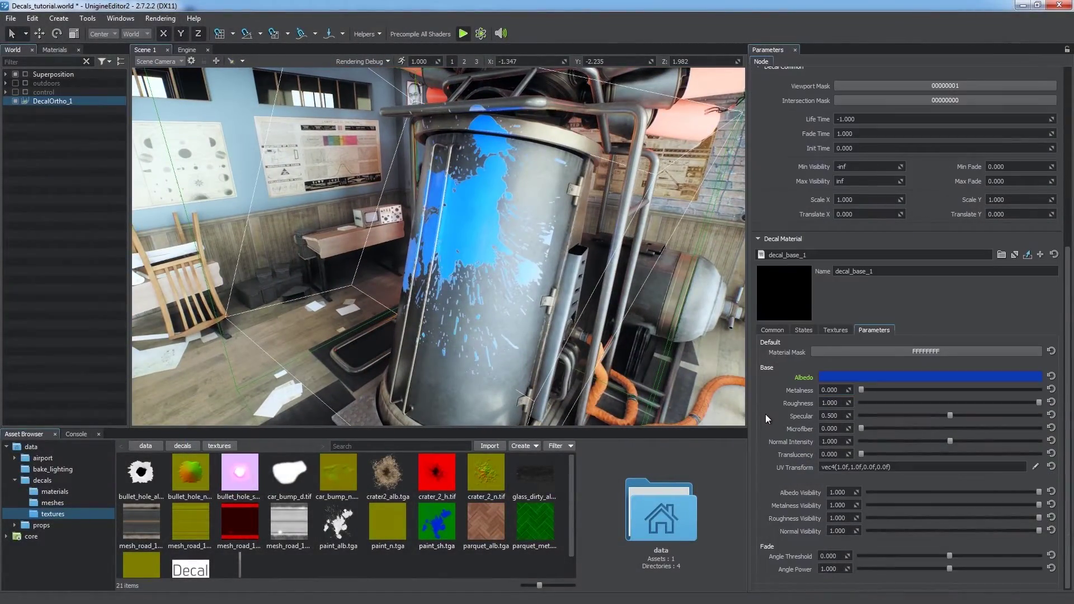
mouse_move(1033, 492)
left_mouse_down()
mouse_move(824, 498)
mouse_move(1027, 493)
mouse_move(844, 503)
mouse_move(1030, 505)
left_mouse_up()
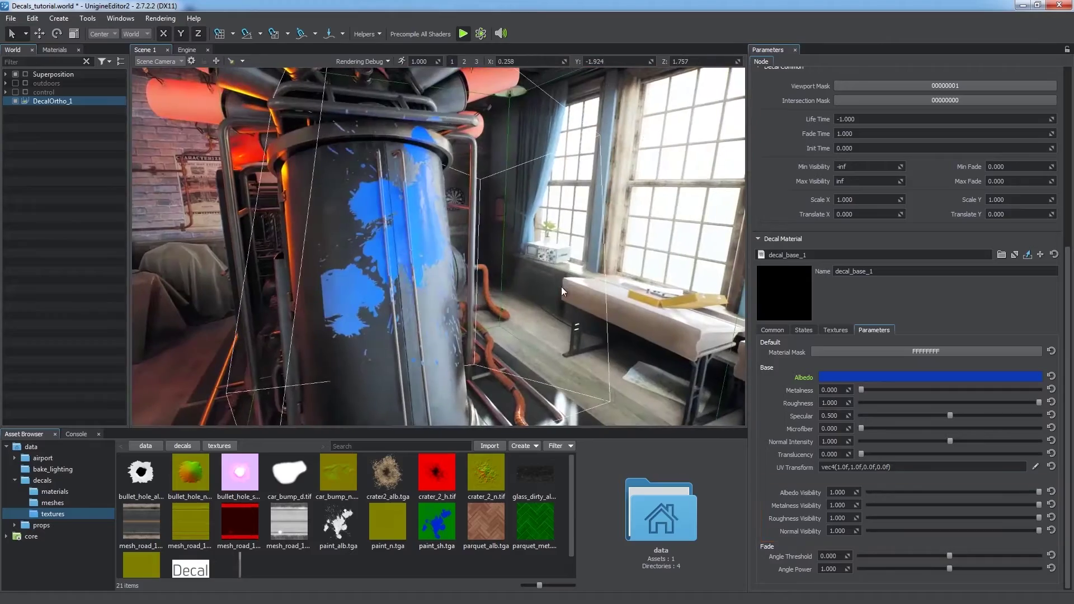
- Move the paint decal from the cylinder back onto the wooden floor beside the machine
key("s")
right_click_drag(624, 335, 591, 281)
key("n")
left_click(498, 297)
- Adjust the paint material's specular and roughness for a glossy surface, and view the decal close to the floor
key("w")
left_click_drag(950, 415, 905, 402)
right_click_drag(526, 263, 471, 291)
- Toggle the material's Normal Substitute state on and off again to compare the reflections on the paint
left_click(804, 330)
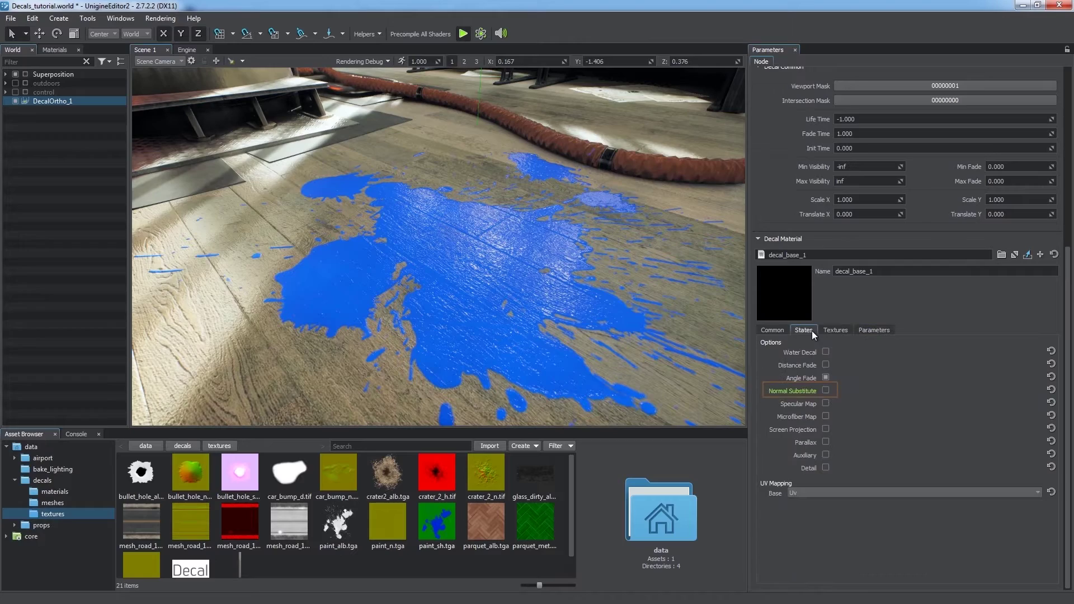
left_click(826, 390)
right_click_drag(530, 307, 585, 285)
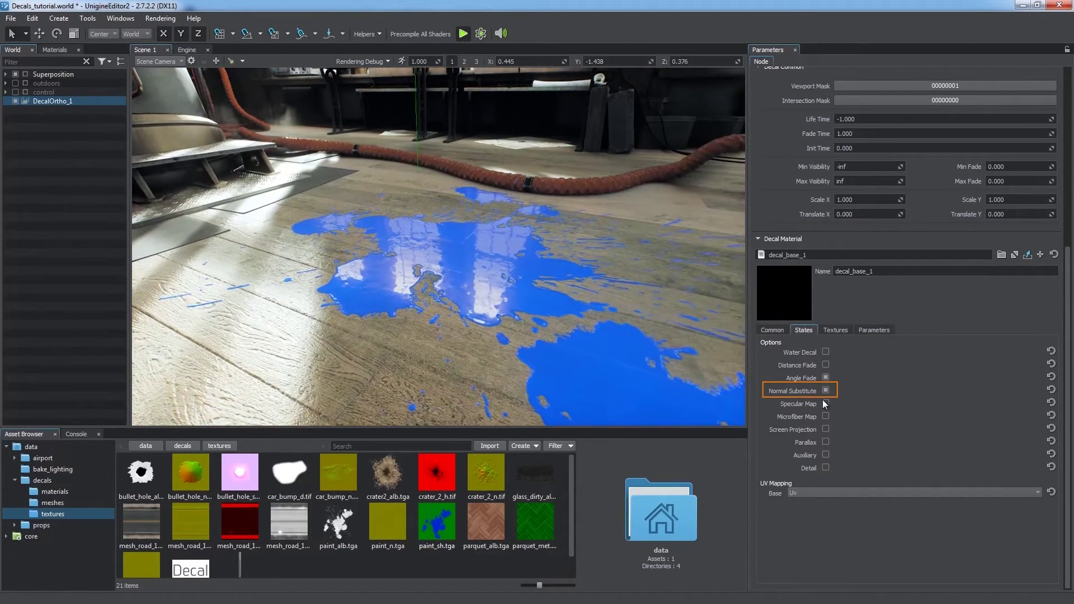
left_click(826, 390)
right_click_drag(616, 332, 568, 380)
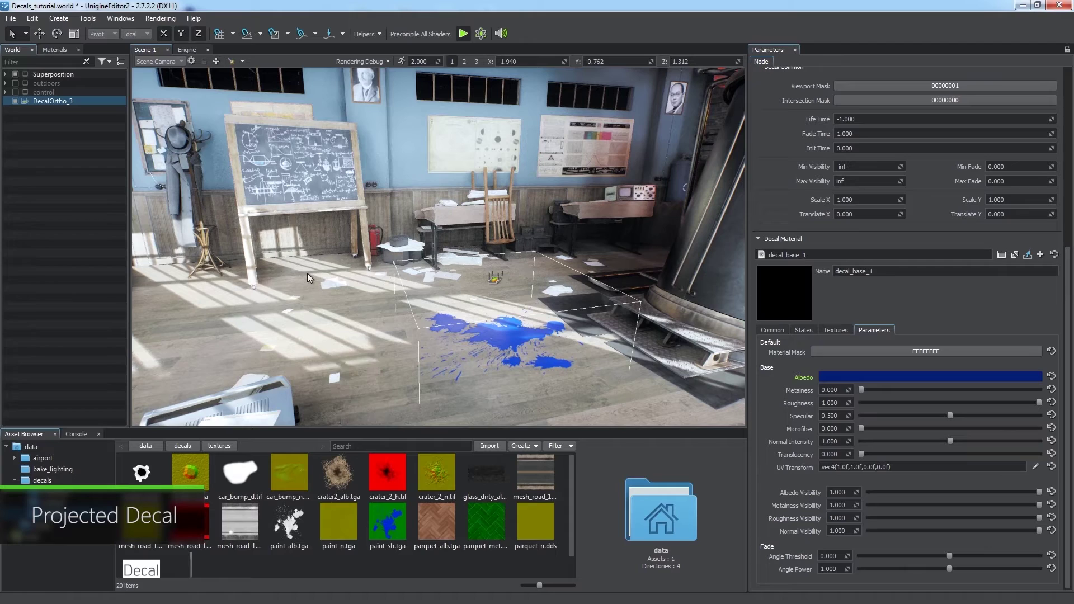
- Add a projected decal above the floor, between the blackboard and the metal equipment case beside the blue paint splash
right_click(308, 274)
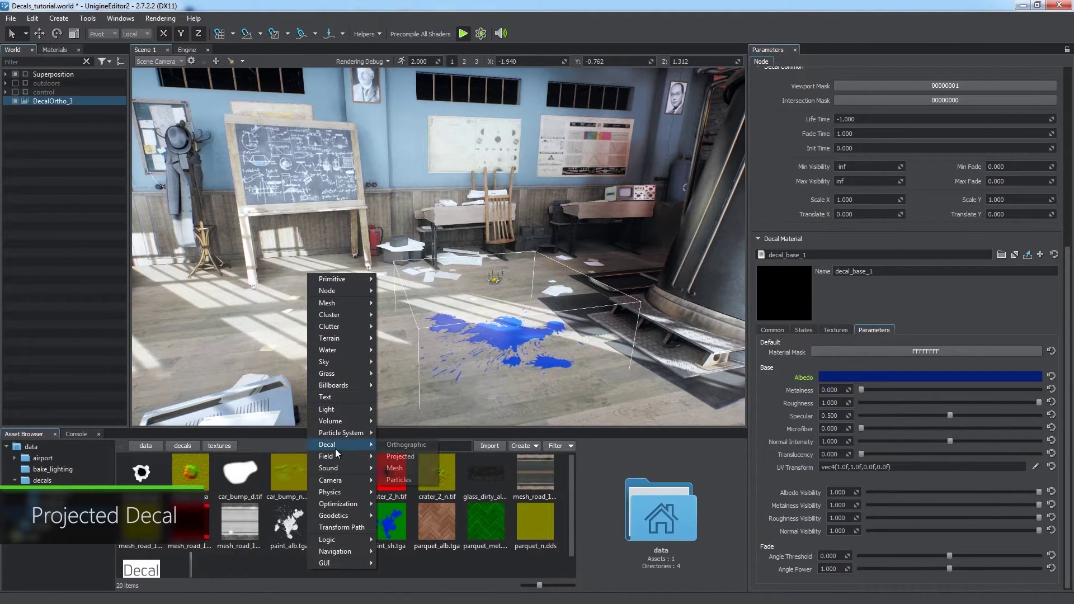
left_click(400, 456)
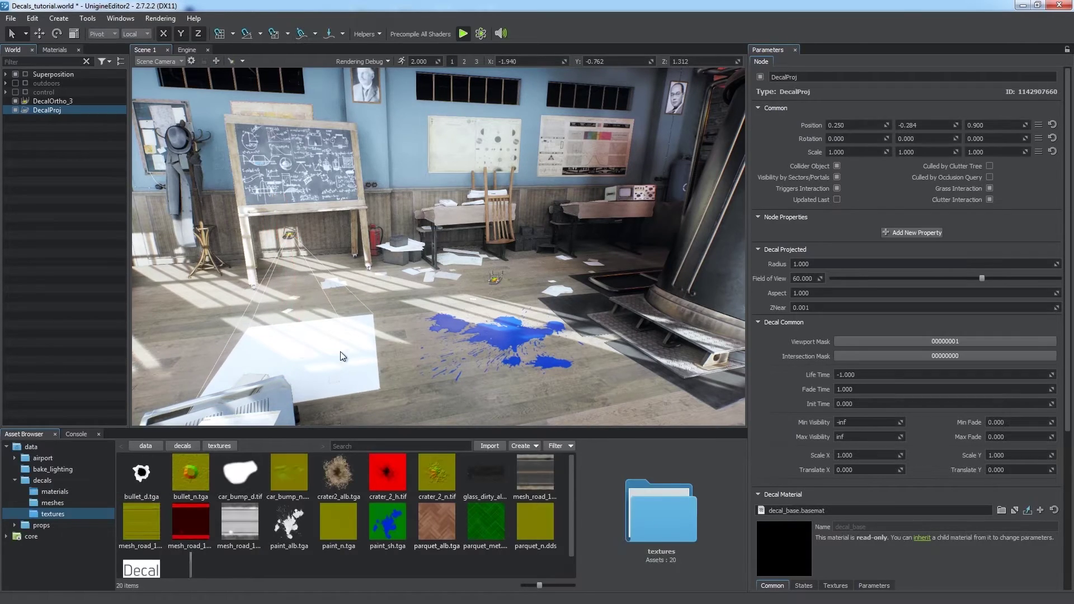
right_click_drag(471, 360, 431, 385)
middle_click_drag(431, 385, 485, 351)
left_click_drag(485, 351, 442, 355, "alt")
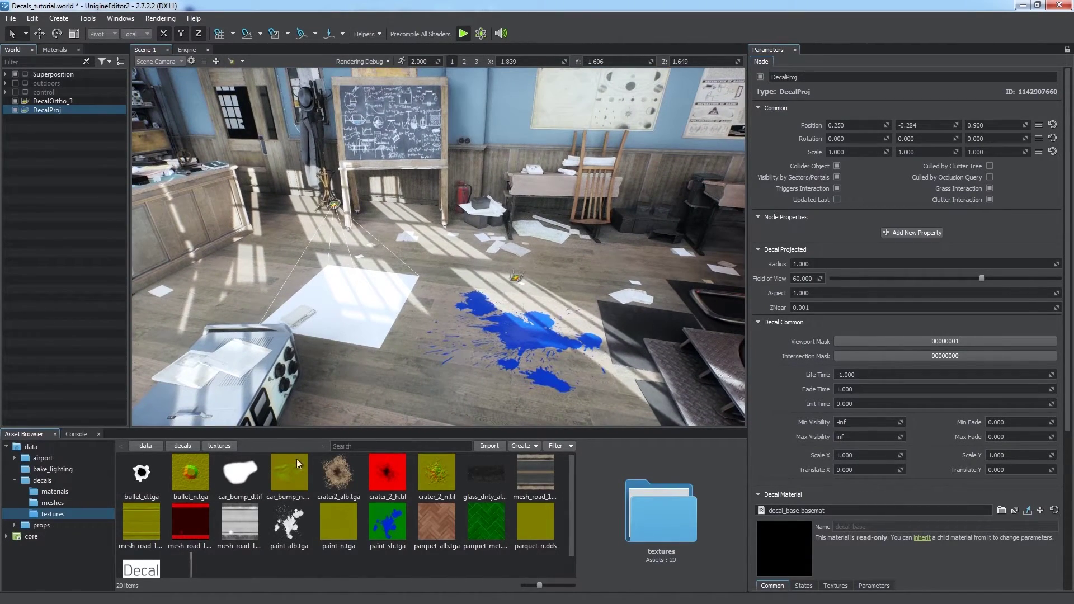
- Assign the decal_base_1 material to the projected decal and widen its field of view to about 86.7
left_click(27, 447)
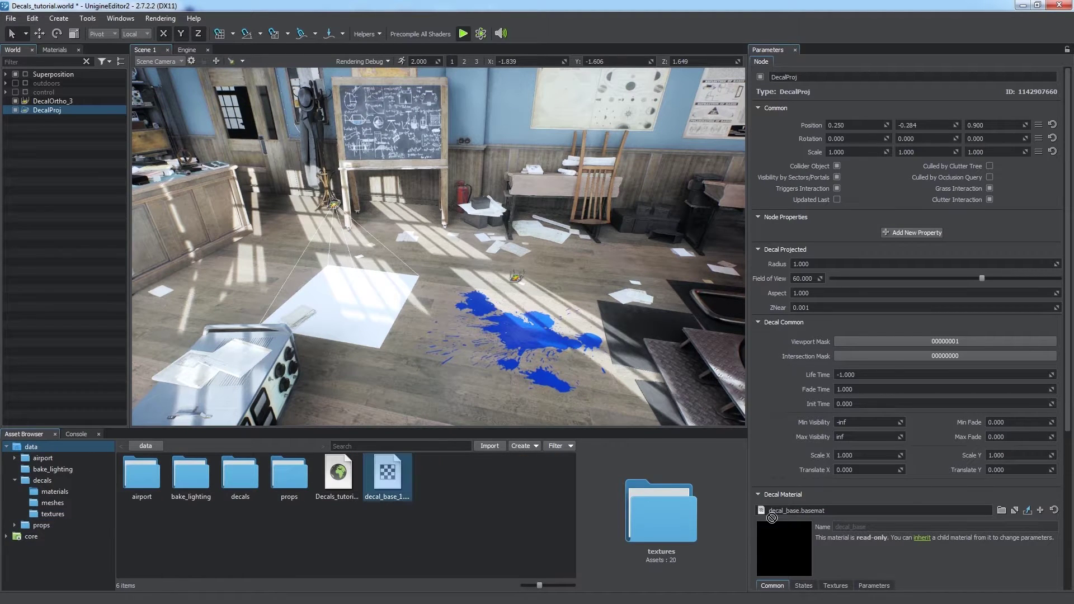
left_click_drag(761, 517, 822, 510)
left_click_drag(552, 328, 567, 326, "alt")
left_click_drag(1012, 279, 1057, 287)
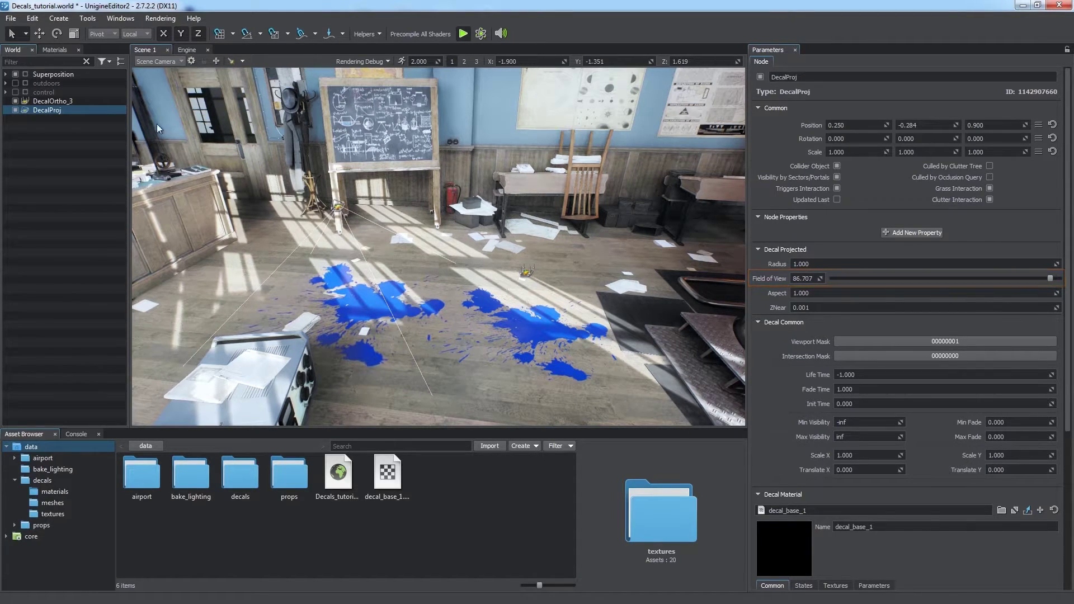
- Select both decals to compare their projection volumes, and set the projected decal's radius to 10
left_click(72, 101, "ctrl")
left_click_drag(495, 323, 474, 308, "alt")
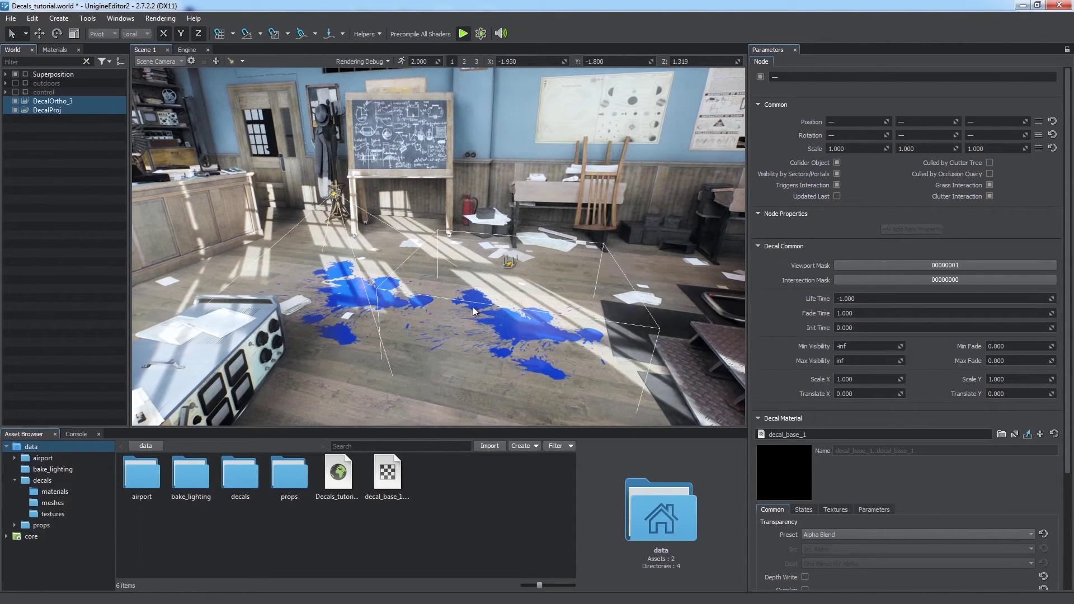
left_click(291, 236)
key("e")
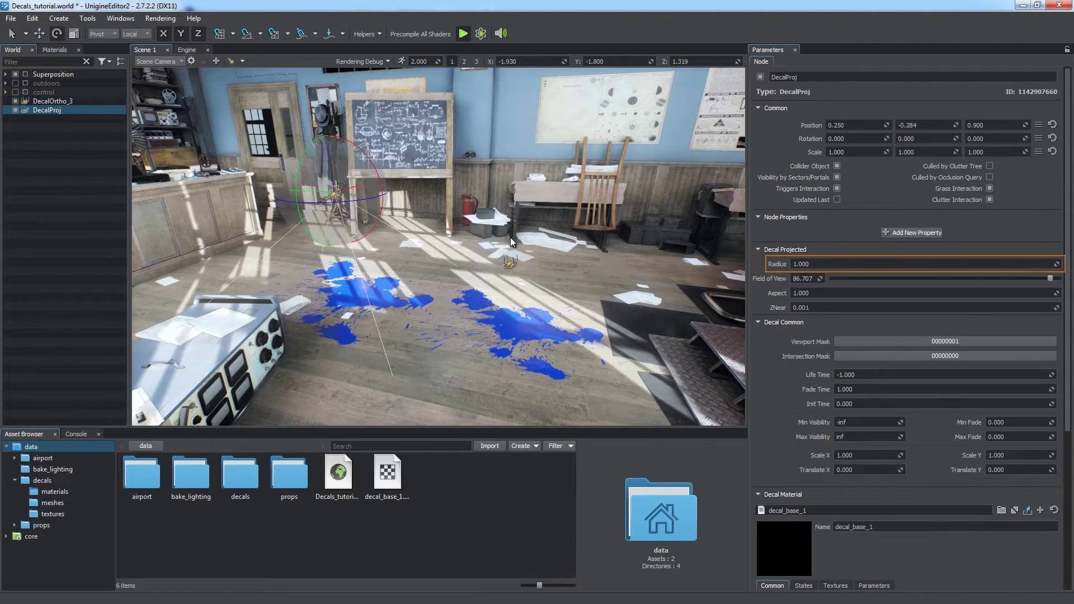
type("10")
key("Return")
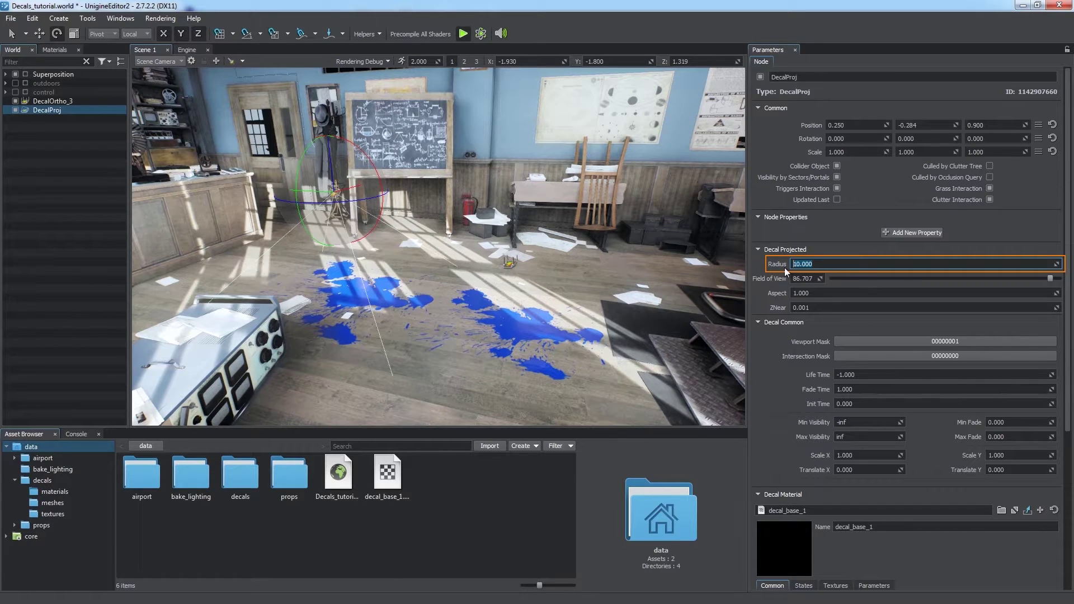
- Rotate the projected decal toward the blackboard wall, and rotate the orthographic decal about 101 degrees toward the same wall
left_click_drag(324, 241, 277, 260)
left_click(510, 261)
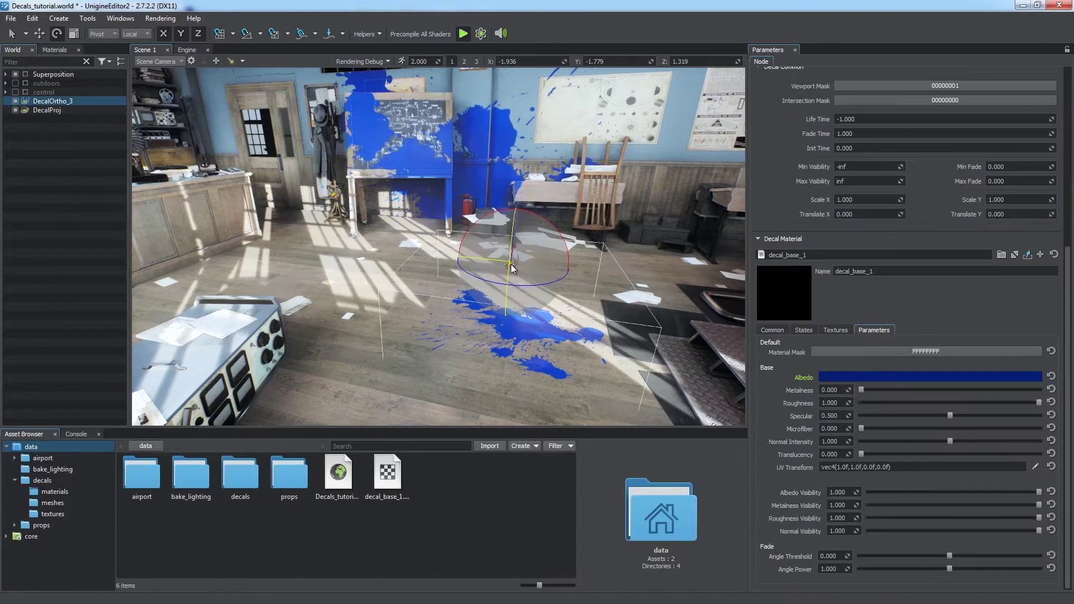
left_click_drag(514, 249, 468, 344)
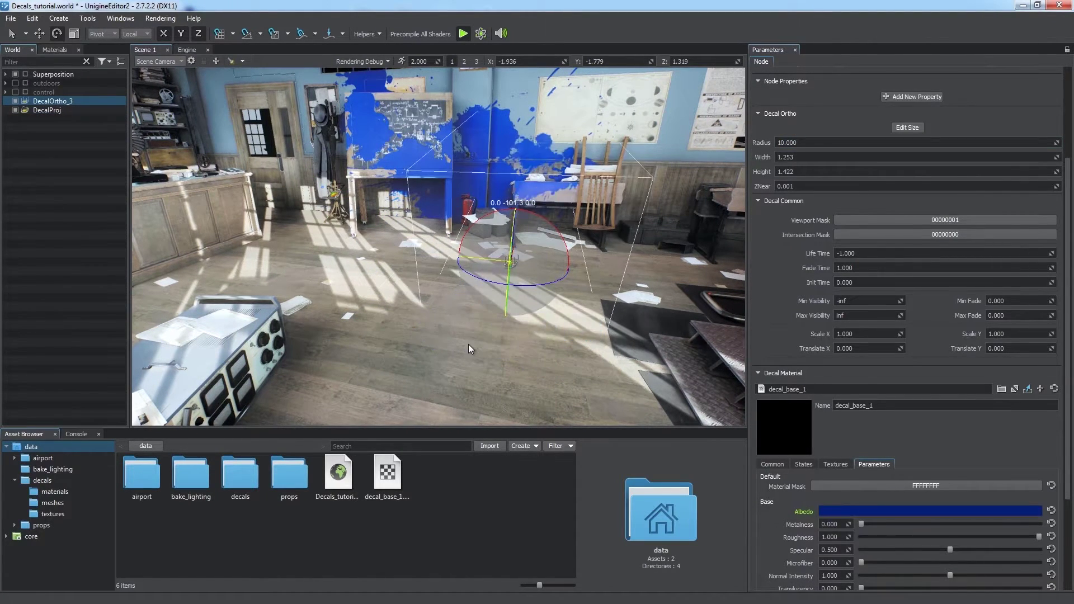
- Move the orthographic decal sideways along the wall, toward the desk with the electronic equipment
key("w")
left_click_drag(462, 257, 614, 242)
key("f")
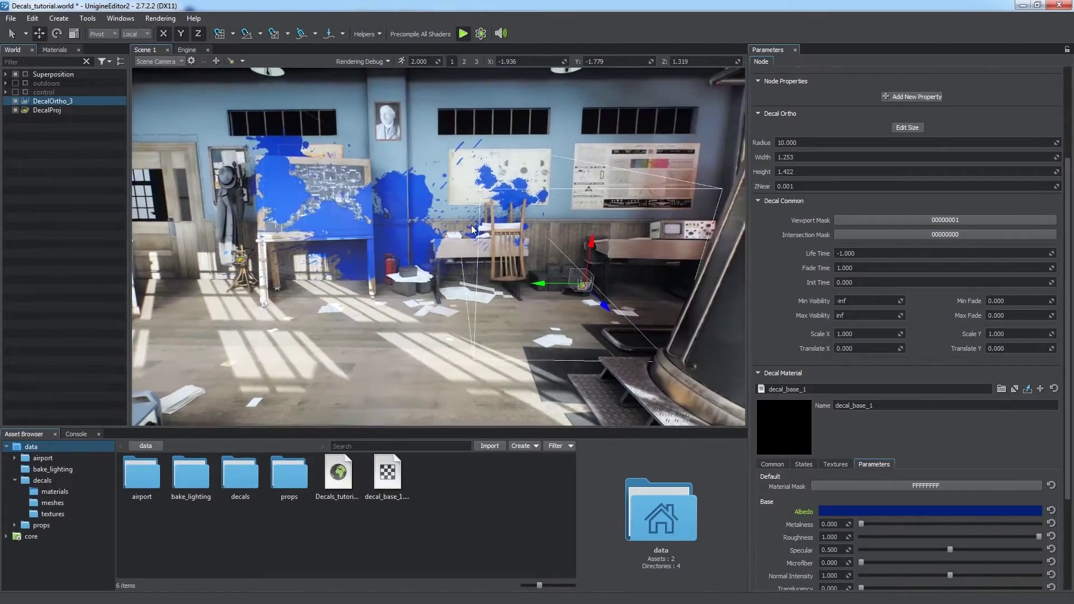
left_click_drag(397, 263, 376, 294, "alt")
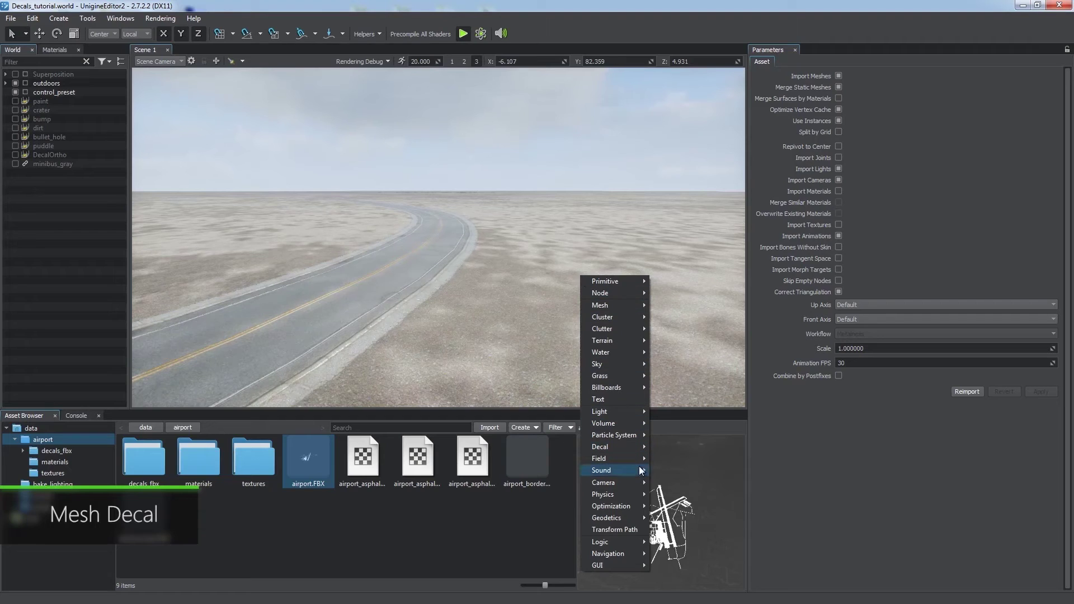
- Create a mesh decal from loft002.mesh in airport.FBX and place it on the desert ground over the road
left_click(672, 469)
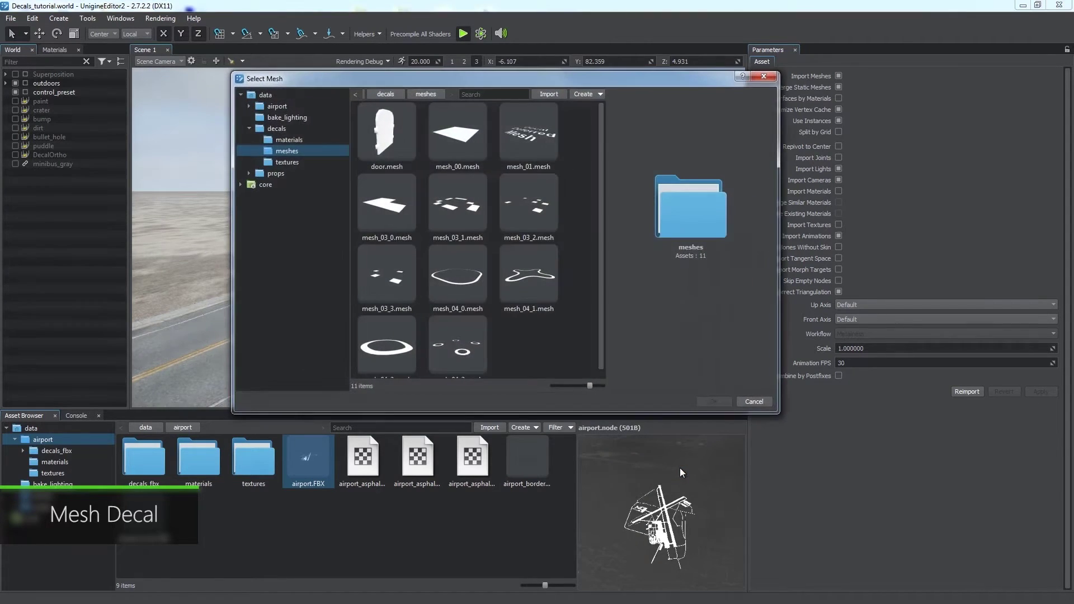
left_click(275, 107)
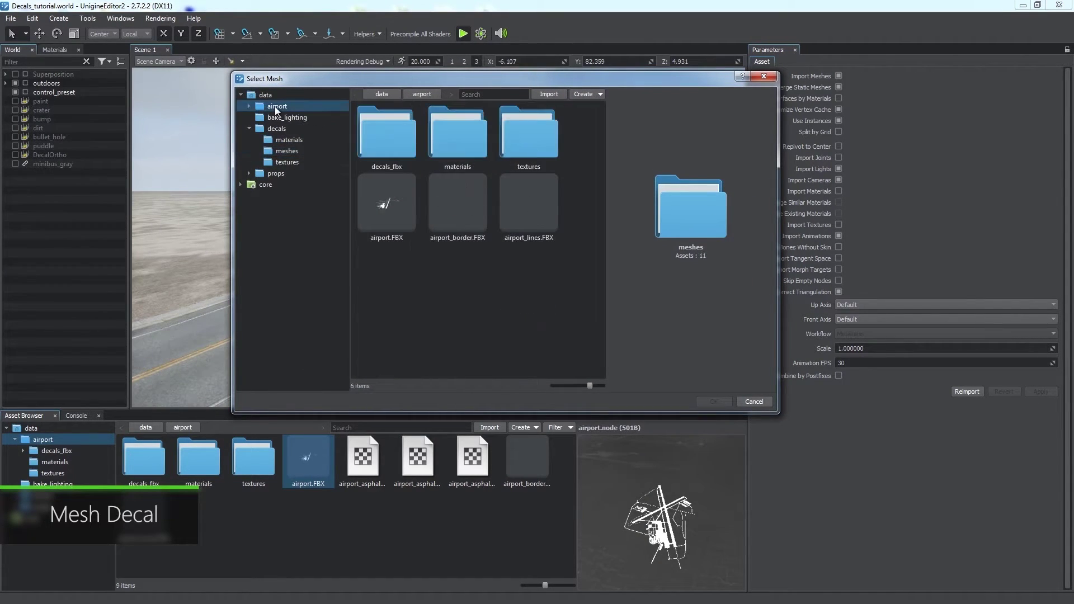
double_click(385, 202)
left_click(395, 151)
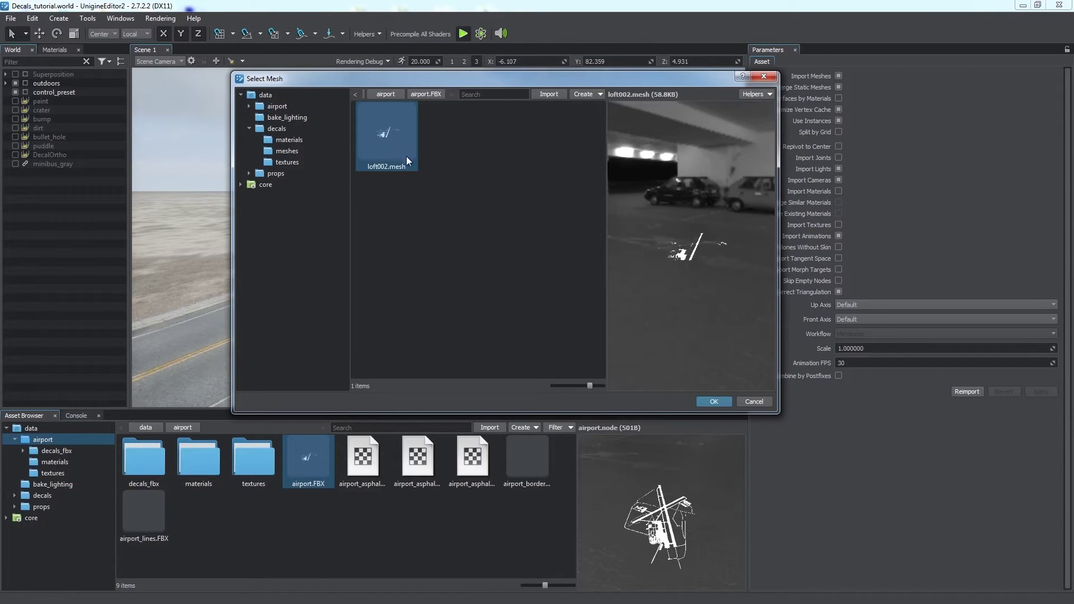
left_click(714, 402)
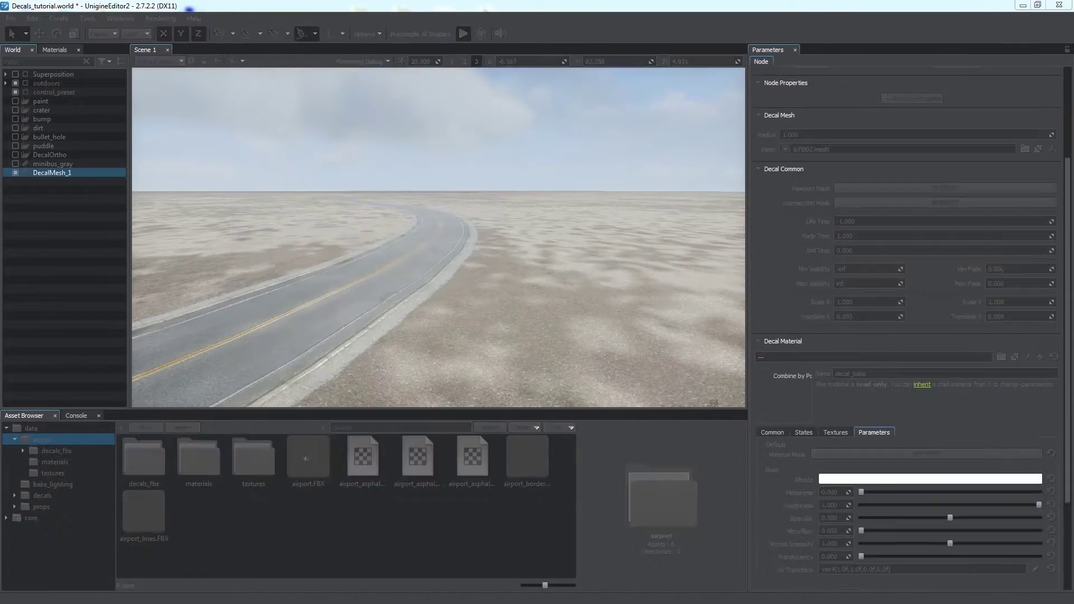
key("s")
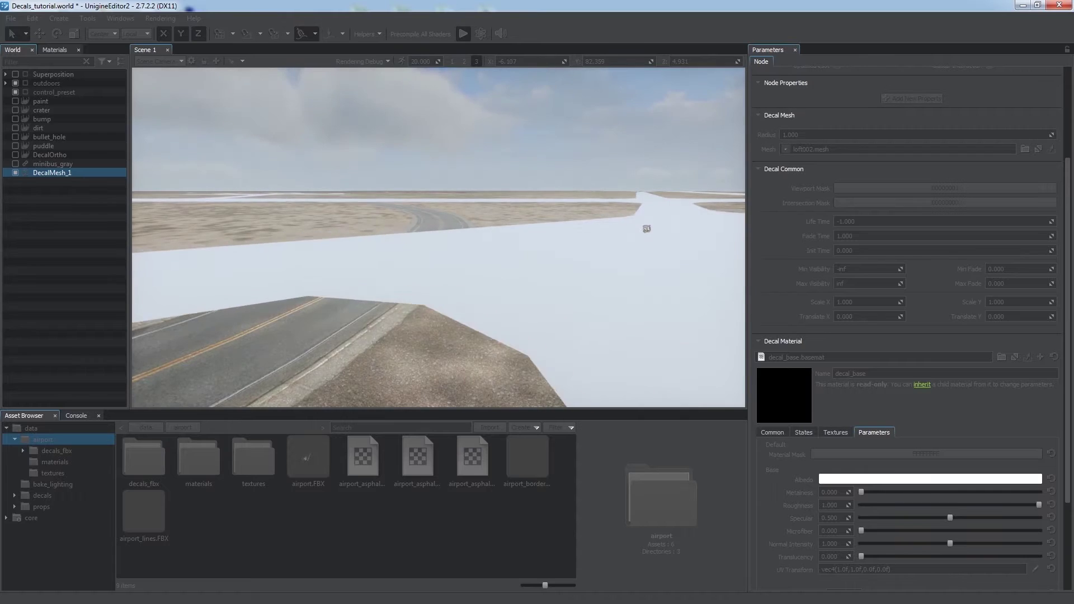
left_click(646, 237)
right_click_drag(577, 249, 705, 260)
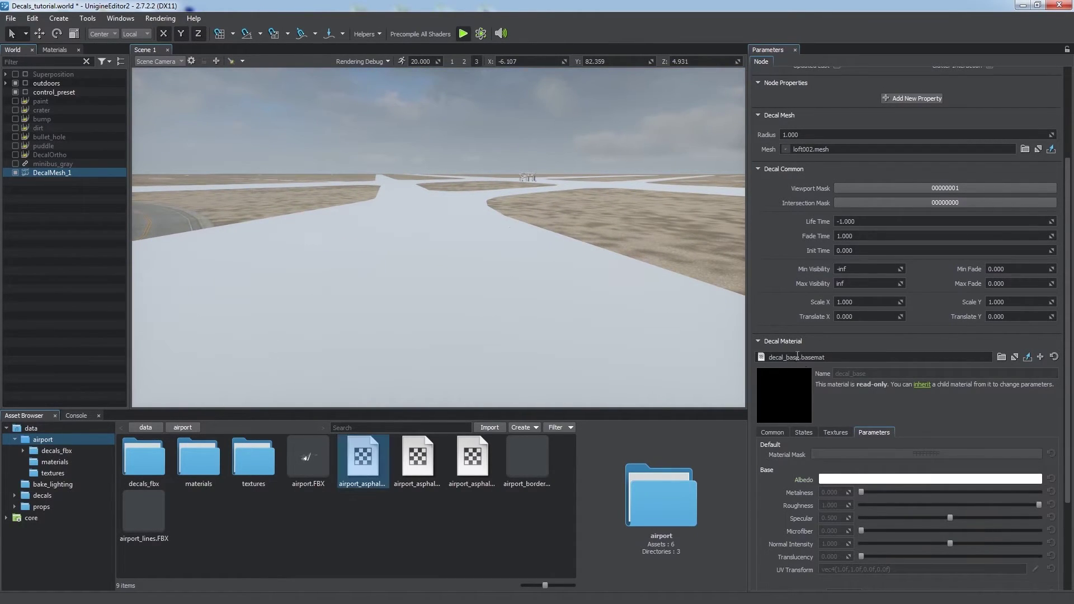
- Assign the airport_asphalt material to the mesh decal and rename the node as airport_asphalt
left_click_drag(797, 359, 797, 358)
key("f")
right_click(49, 172)
left_click(80, 290)
type("airport_asphalt")
key("Return")
- Clone the airport_asphalt decal, then give the copy shape002.mesh from airport_border.FBX and the airport_asphalt_border material
right_click(53, 173)
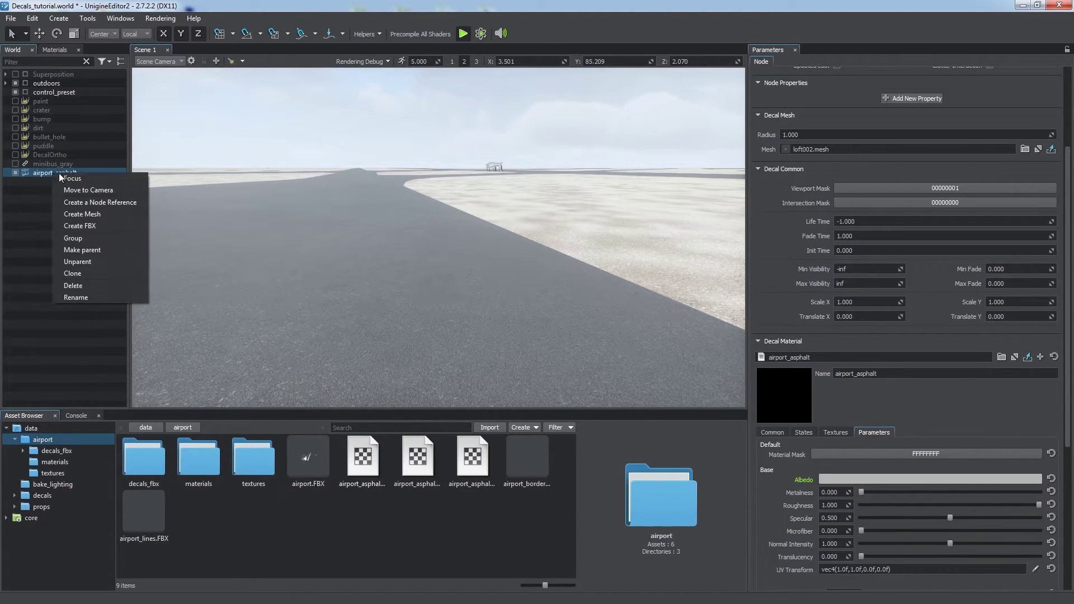
left_click(83, 273)
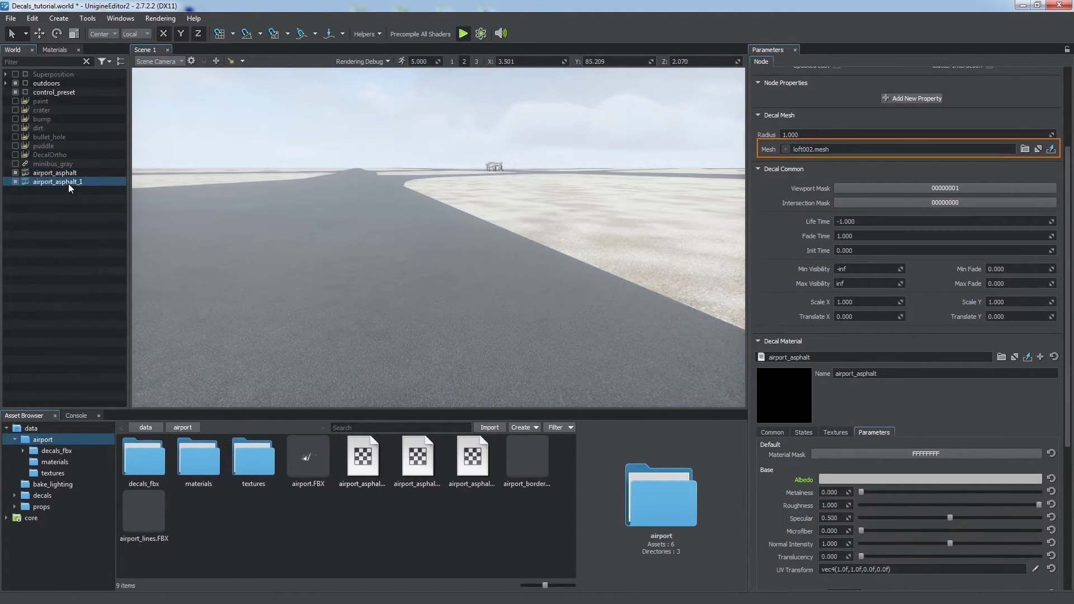
left_click(1025, 149)
left_click(386, 97)
double_click(447, 198)
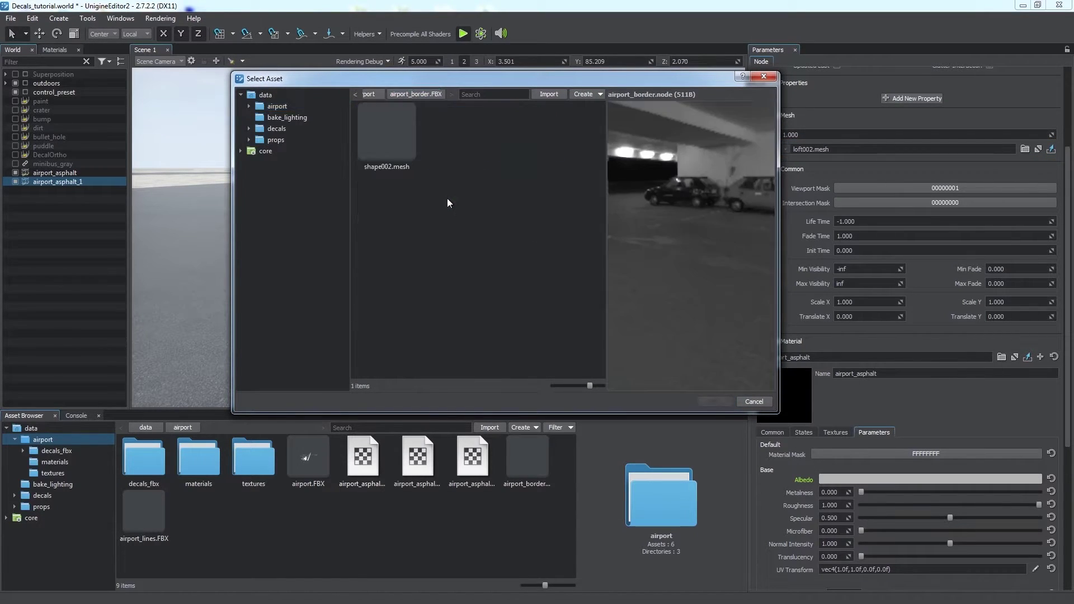
left_click(715, 401)
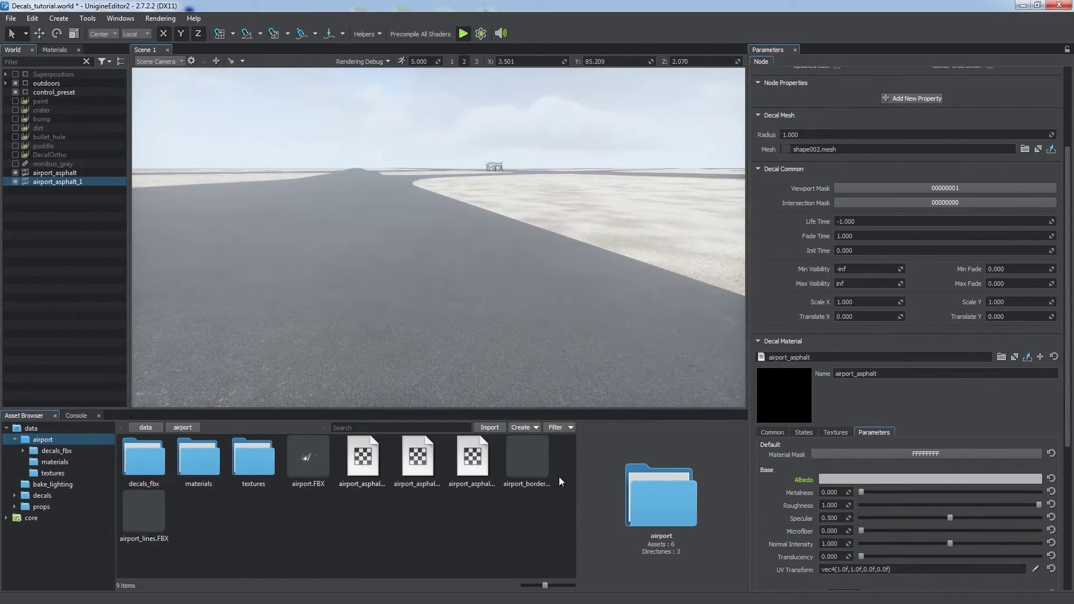
left_click_drag(428, 464, 814, 361)
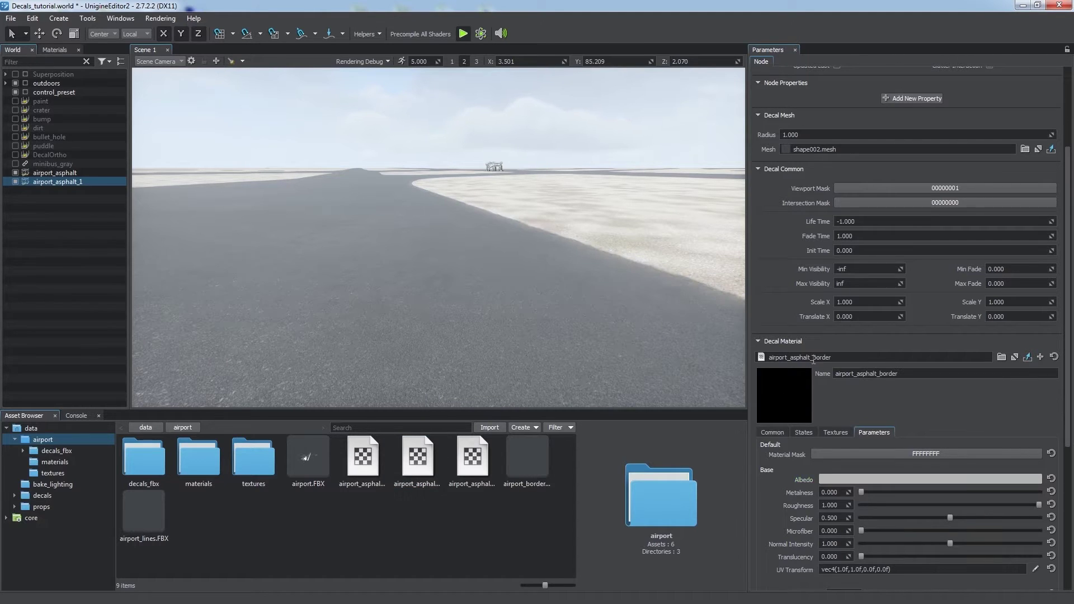
right_click_drag(611, 258, 631, 280)
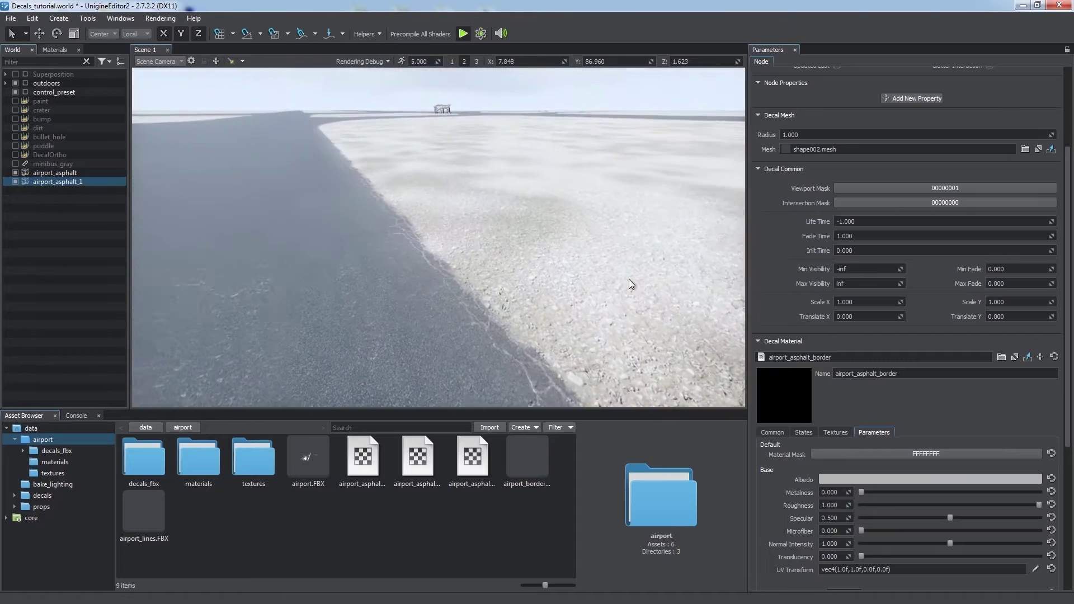
- Clone the airport_asphalt_border decal and set the copy's mesh to object005.mesh from airport_lines.FBX
right_click(85, 183)
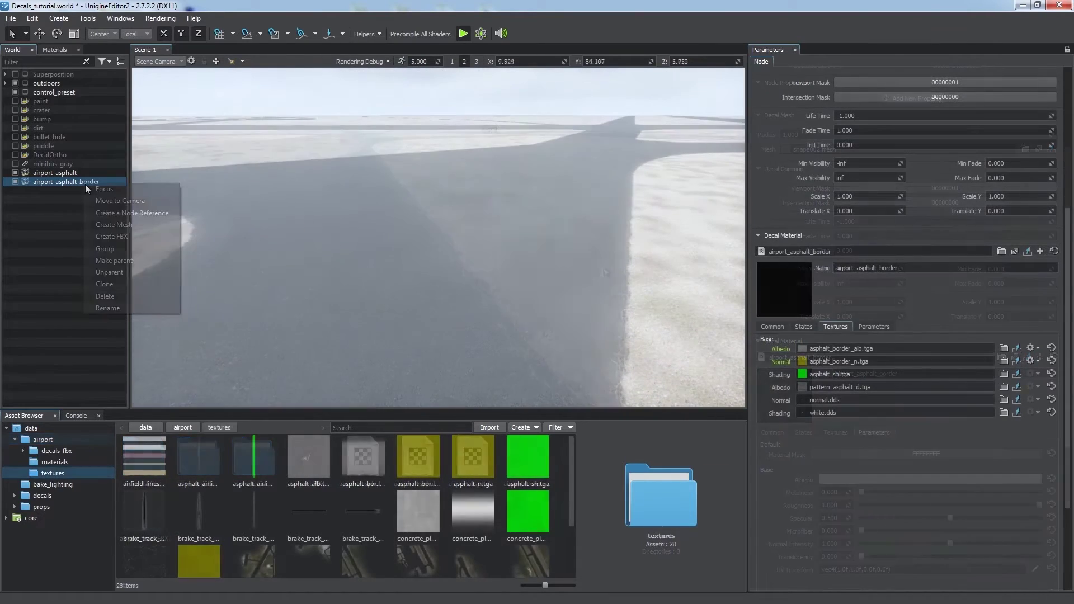
left_click(105, 284)
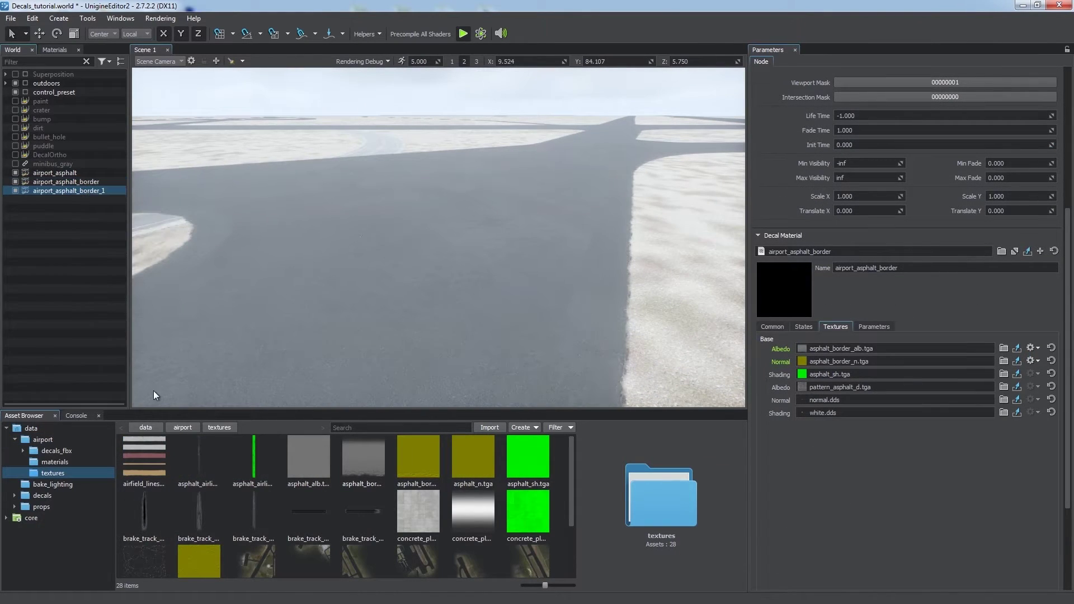
left_click(177, 431)
right_click(146, 506)
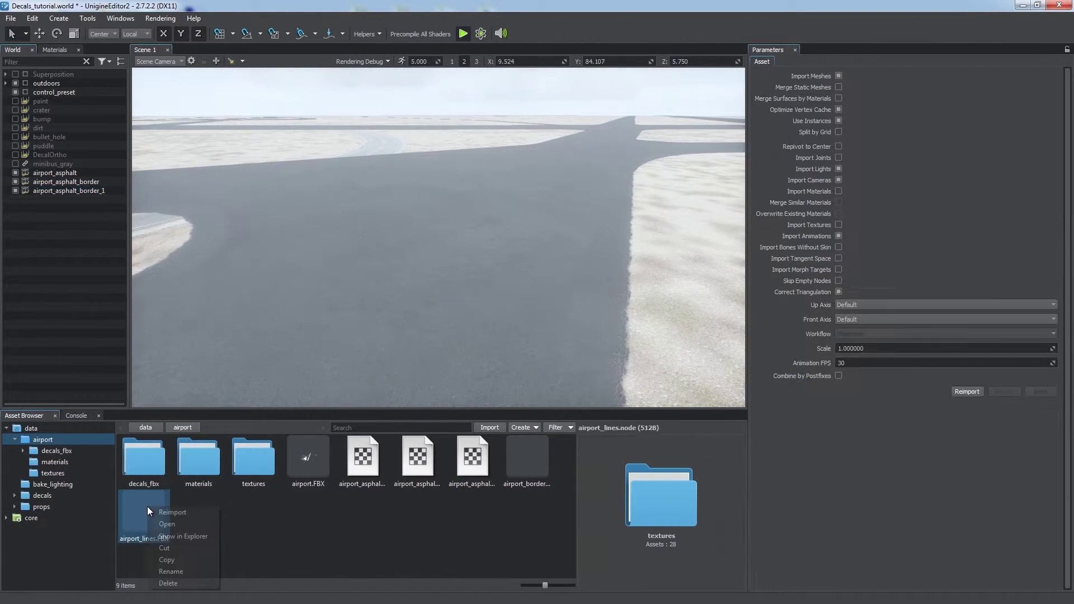
left_click(164, 524)
left_click(51, 191)
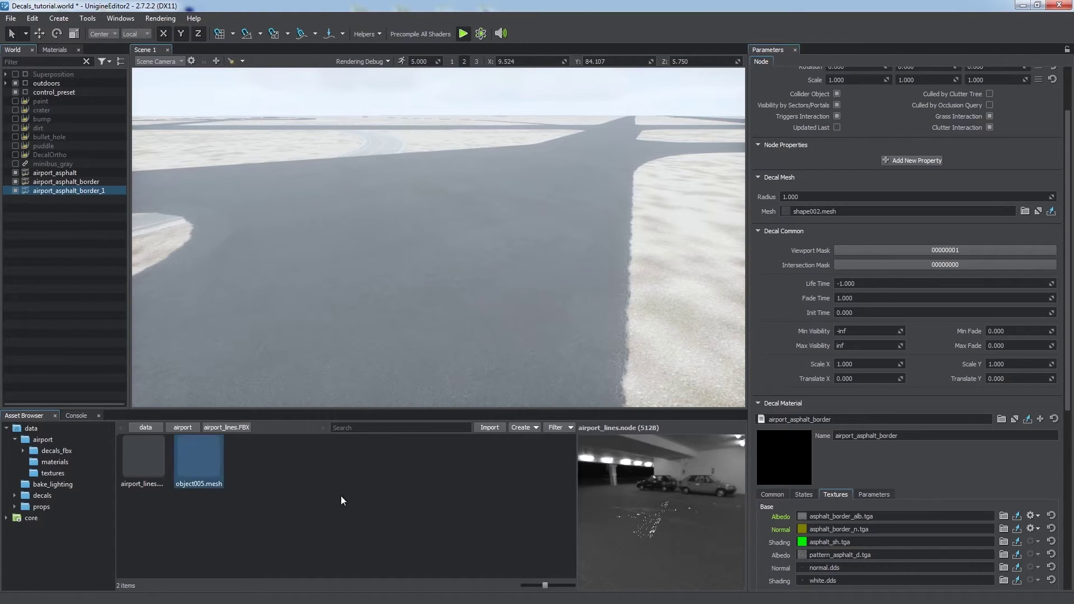
left_click_drag(821, 221, 815, 212)
scroll(777, 268, "down", 3)
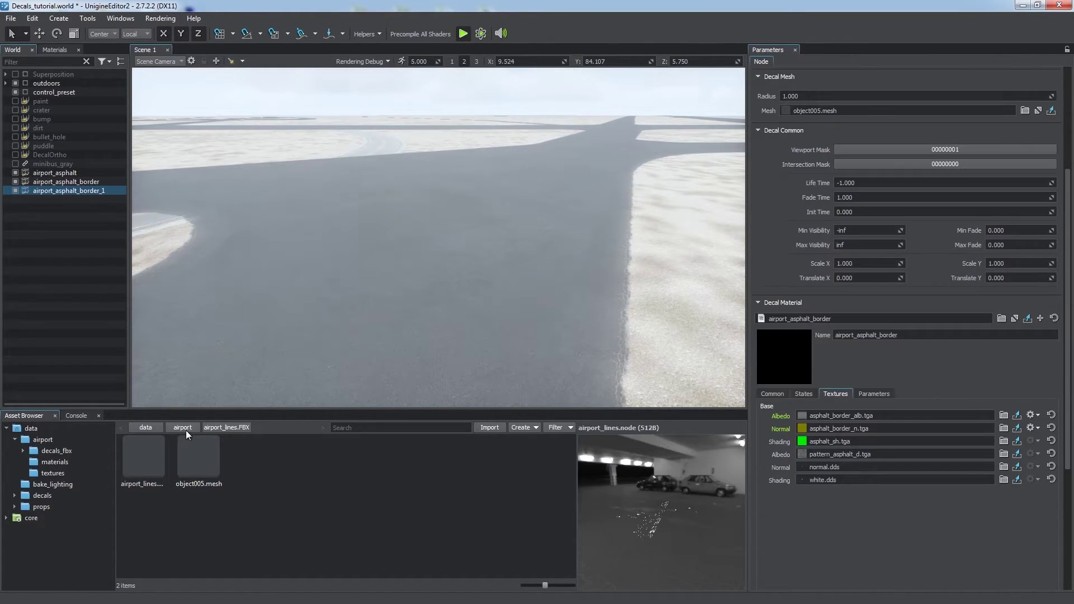
- Assign the airport_asphalt_lines material to the cloned border decal and set the material's rendering order to +1
left_click(186, 431)
left_click_drag(487, 454, 807, 319)
right_click_drag(657, 290, 730, 262)
left_click(771, 398)
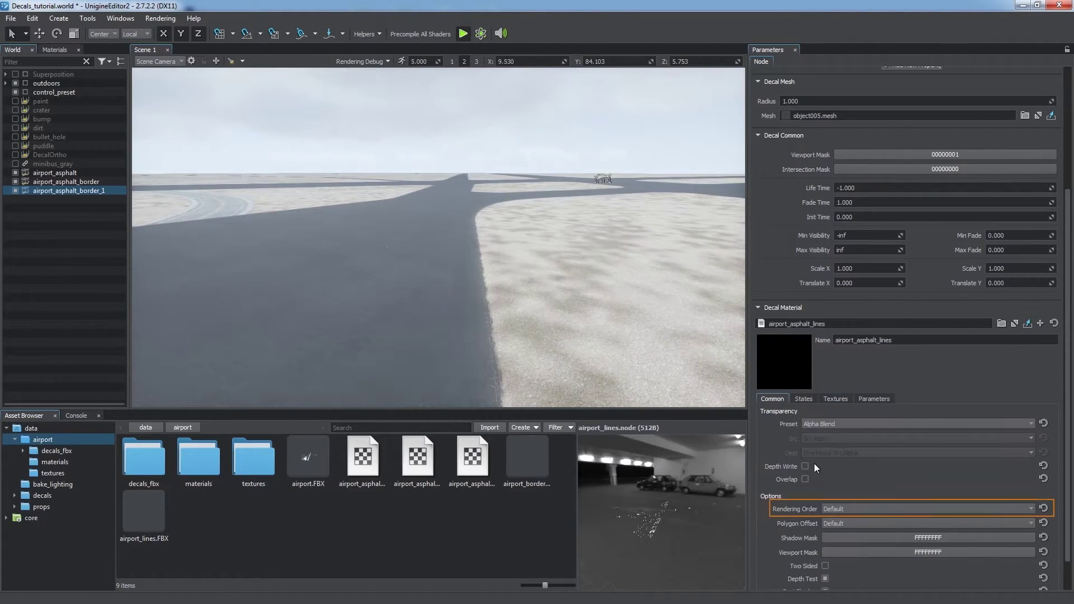
left_click(835, 509)
left_click(835, 523)
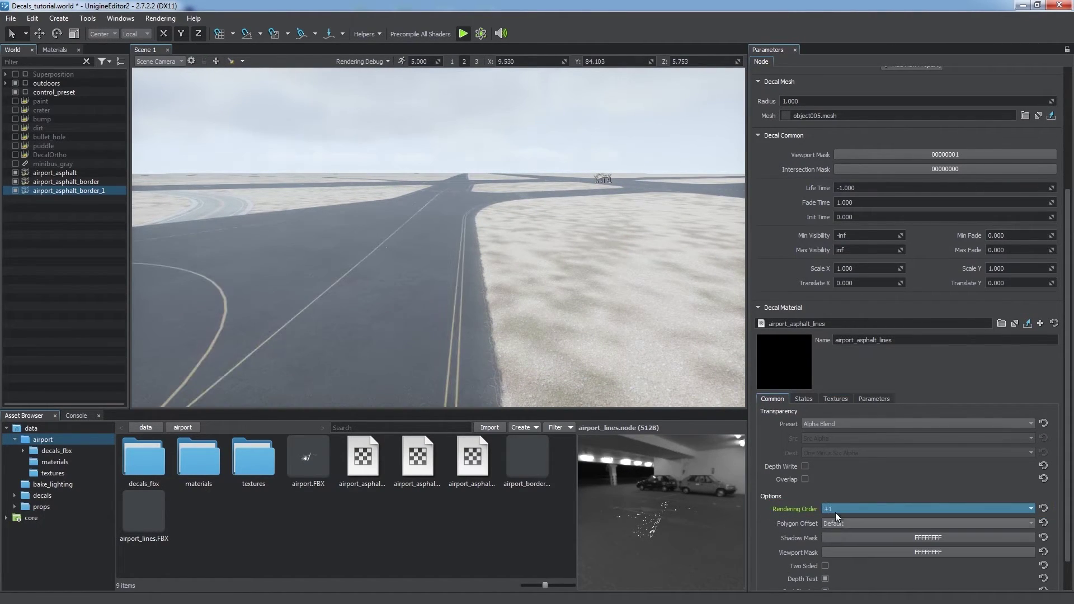
right_click_drag(696, 326, 122, 247)
key("w")
key("e")
right_click_drag(116, 260, 650, 301)
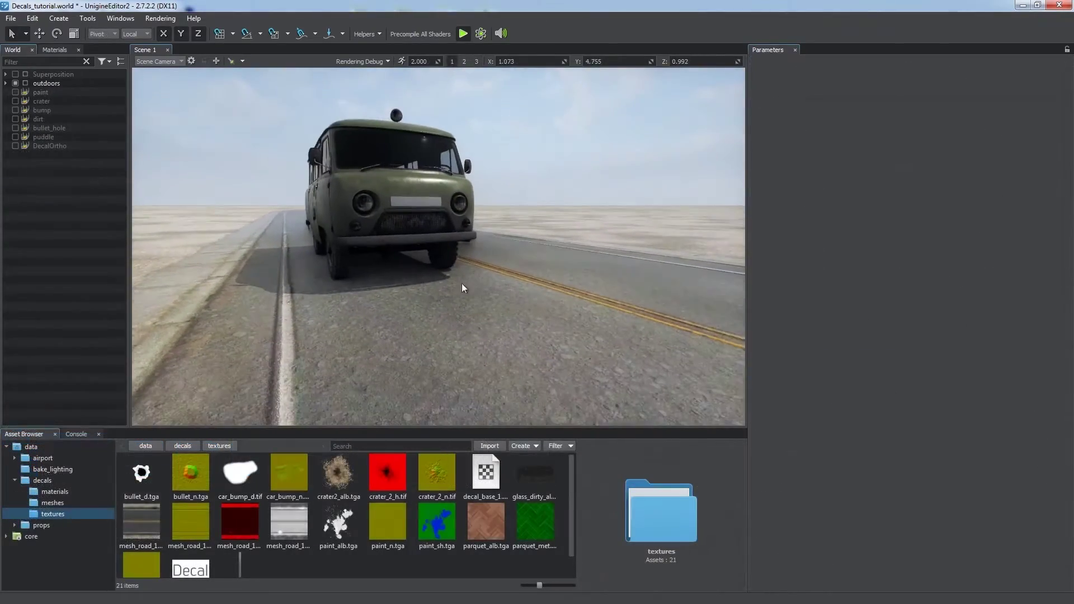
right_click_drag(421, 353, 602, 370)
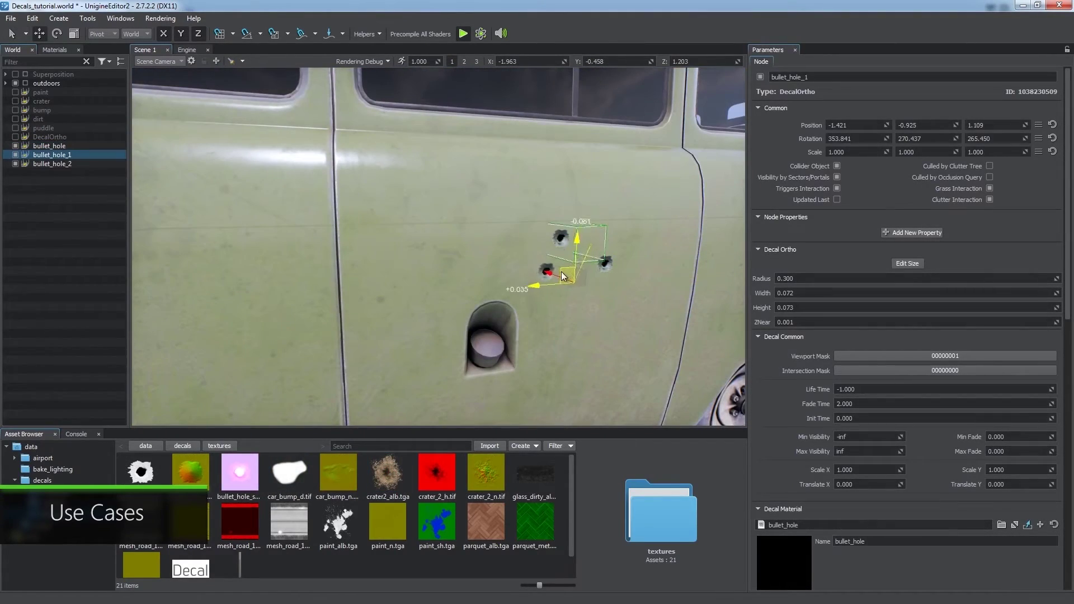
- Clone the bullet hole decal several times, spreading the copies across the van's side panel
left_click_drag(561, 273, 554, 275, "shift")
left_click_drag(554, 275, 510, 231, "shift")
left_click_drag(511, 231, 462, 261, "shift")
left_click_drag(462, 261, 439, 255, "shift")
left_click(485, 317)
mouse_move(484, 317)
right_mouse_down()
mouse_move(529, 306)
mouse_move(489, 301)
right_mouse_up()
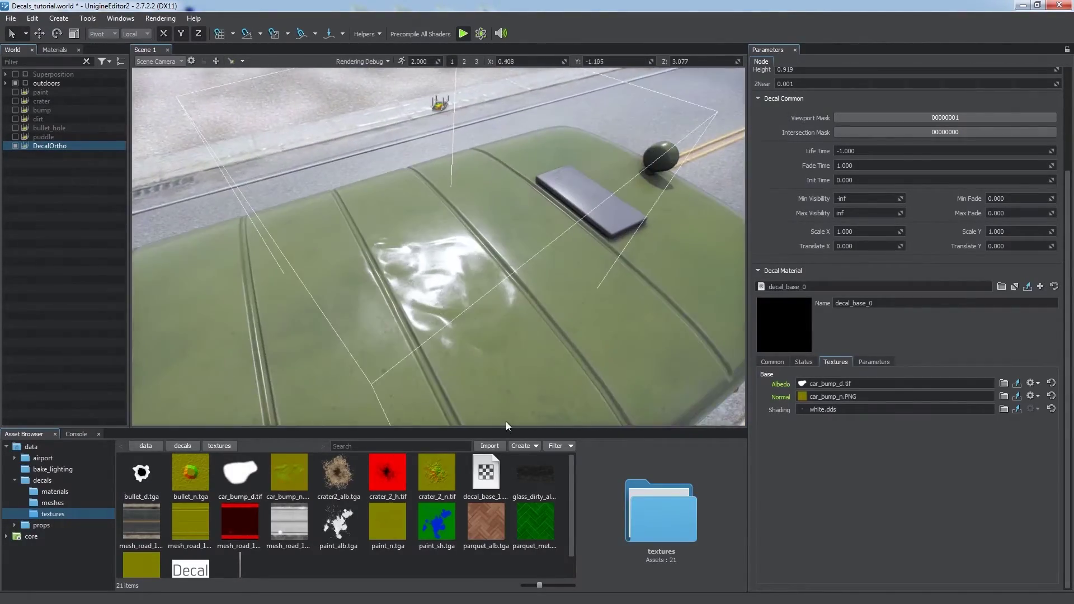
- Enlarge the dent decal on the van's roof to about 1.445 wide and 1.812 high, and open its material parameters
left_click_drag(506, 421, 533, 294, "alt")
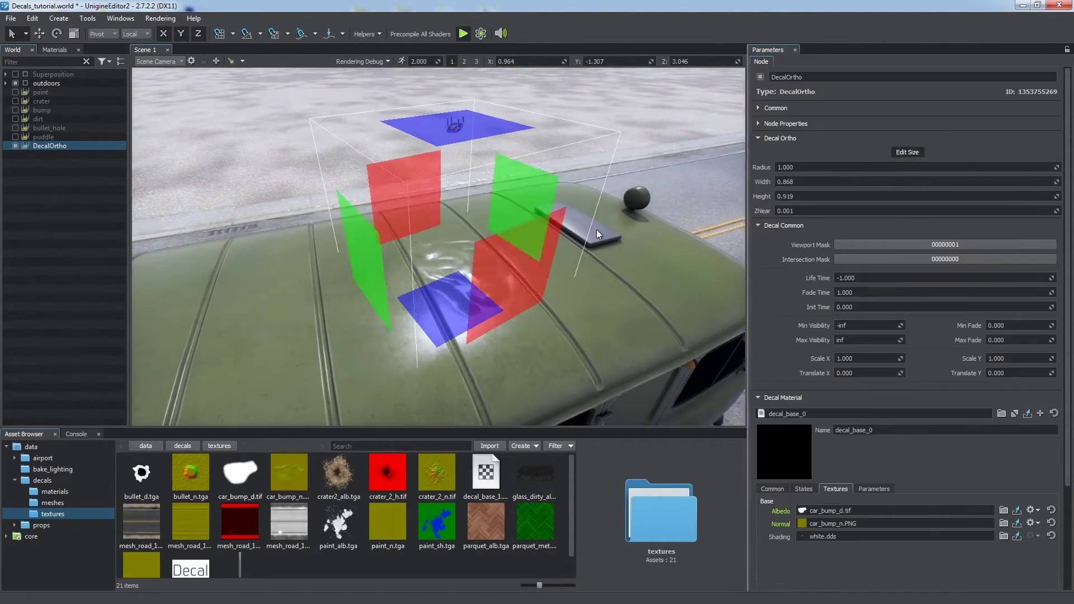
left_click_drag(597, 230, 606, 347)
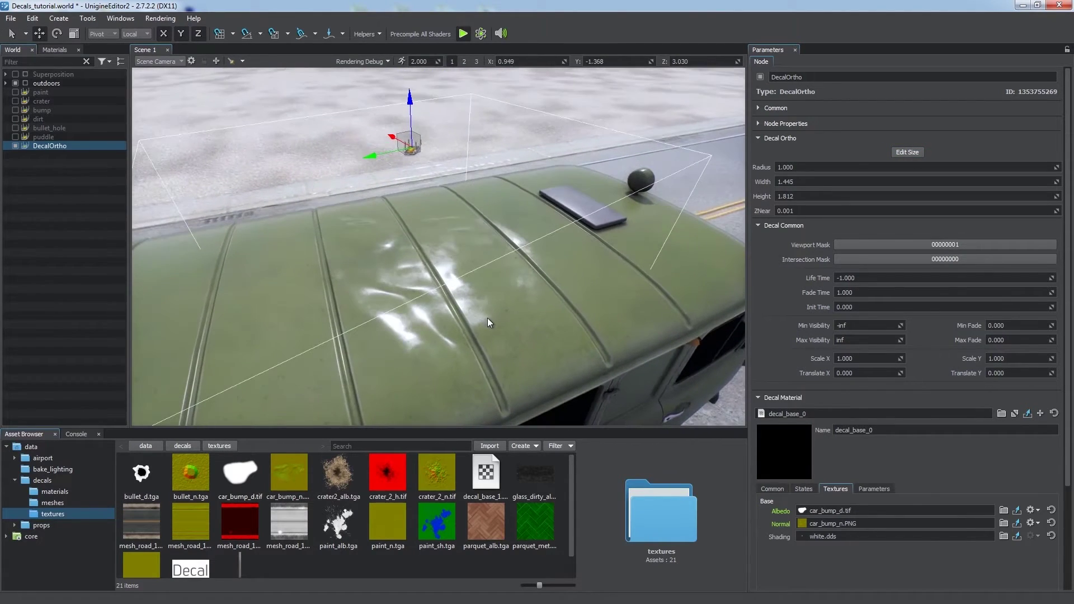
left_click(874, 489)
scroll(915, 526, "down", 2)
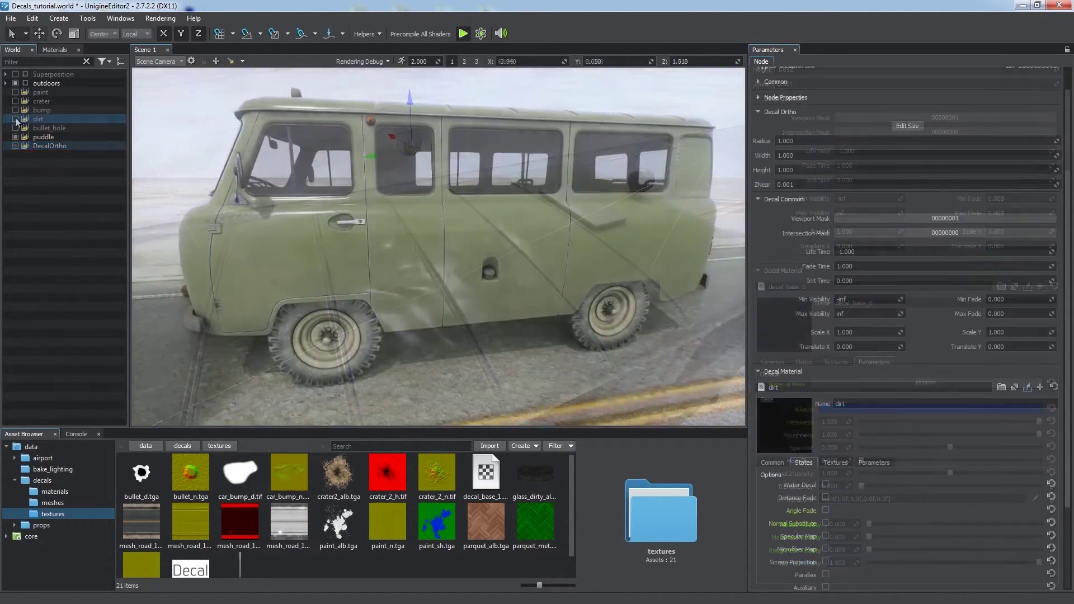
- Enable the dirt decal on the van's side and replace its textures with glass_dirty_alb.tif albedo and normal.dds normal
left_click(16, 119)
left_click(16, 119)
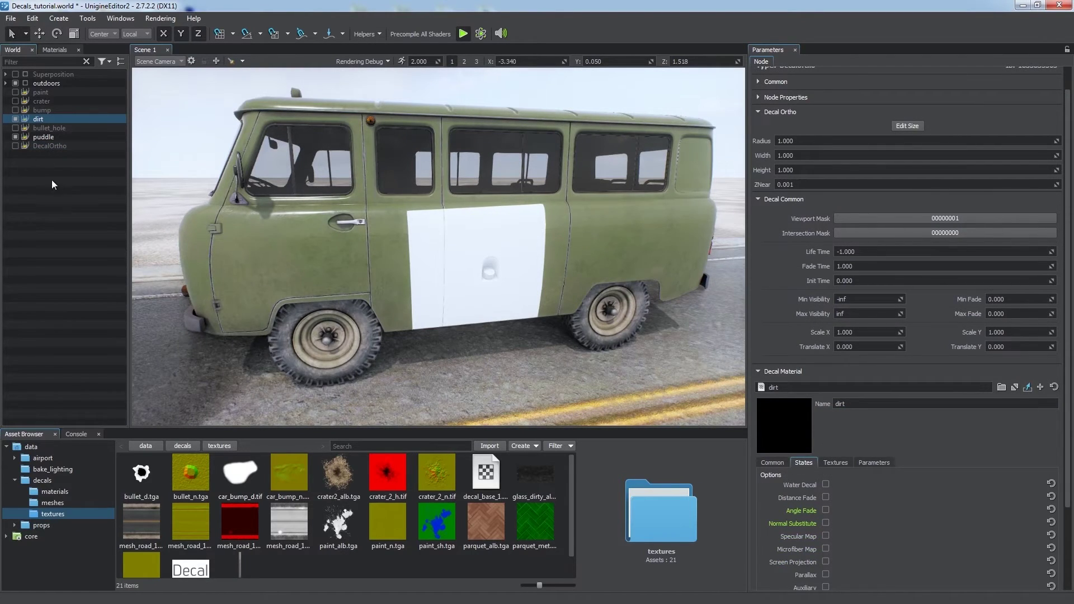
scroll(795, 313, "down", 3)
left_click(835, 362)
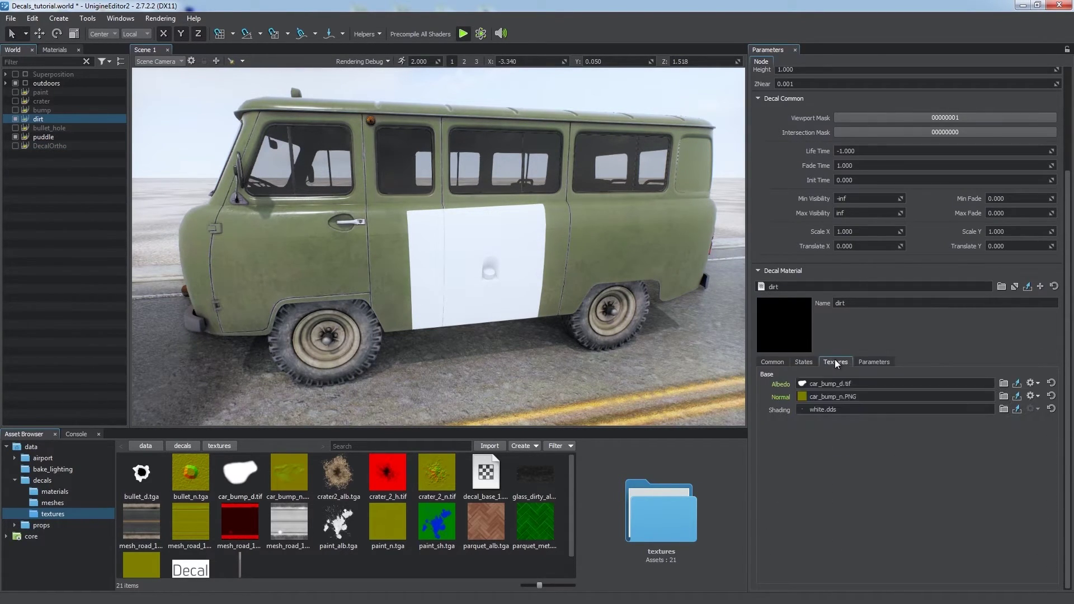
left_click_drag(833, 396, 832, 385)
- Stretch the dirt decal along the van's side to a width of about 4.691 and a radius of about 1.166
scroll(896, 339, "up", 4)
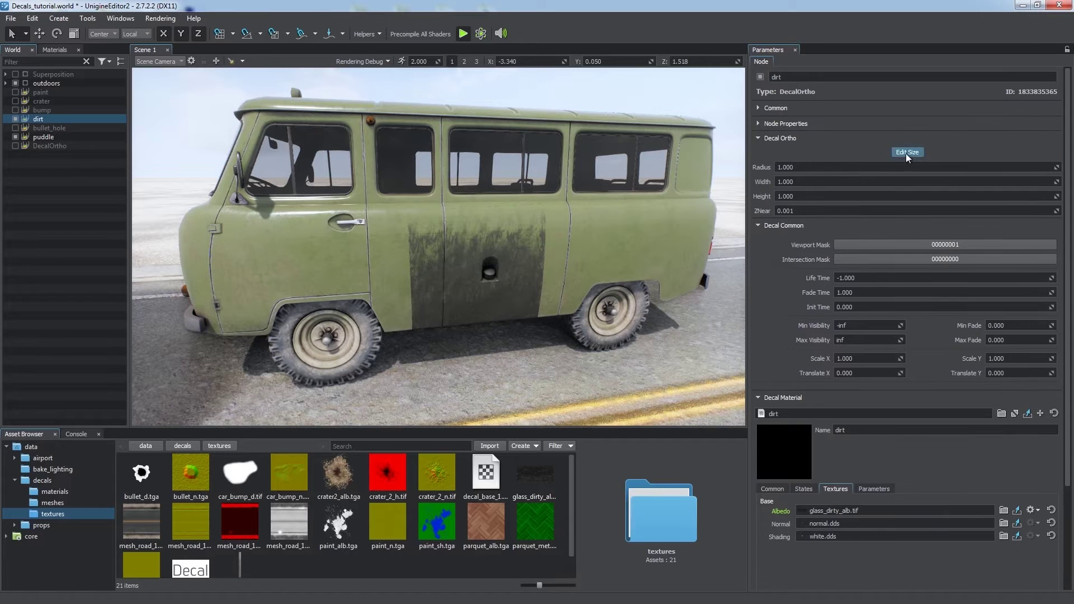
left_click(907, 153)
left_click_drag(541, 281, 771, 274)
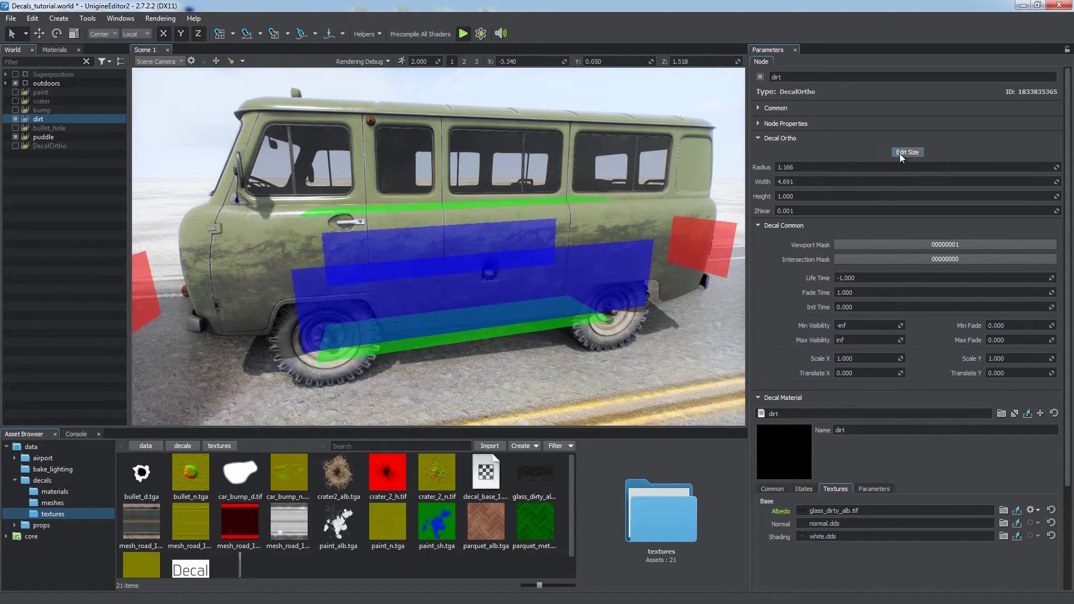
left_click(899, 153)
- Enable Angle Fade in the dirt material's states to suppress the stretched projection on the van's front
right_click_drag(385, 314, 735, 302)
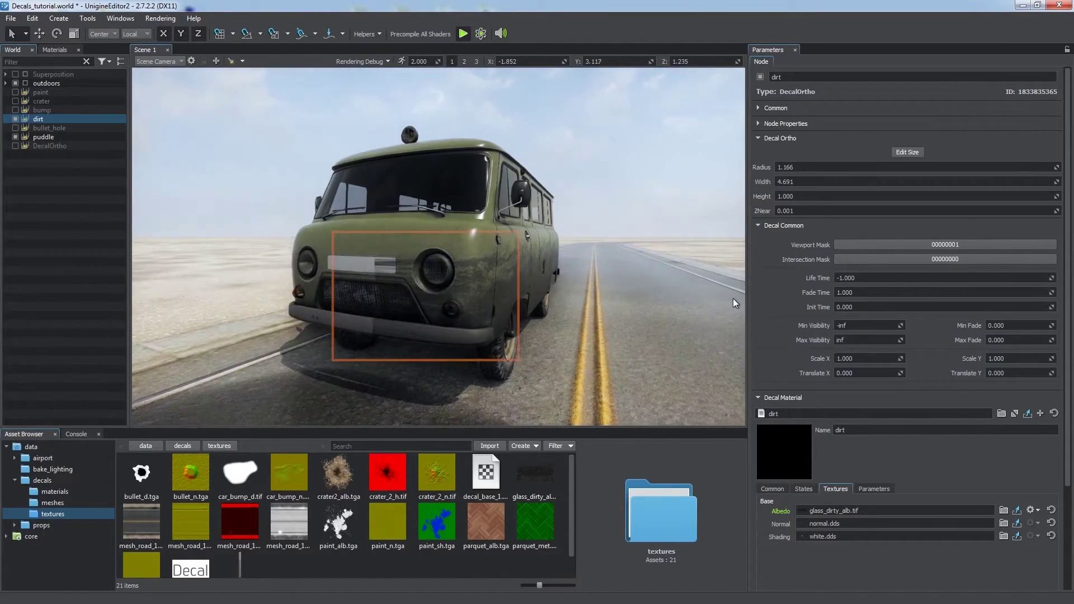
left_click(804, 489)
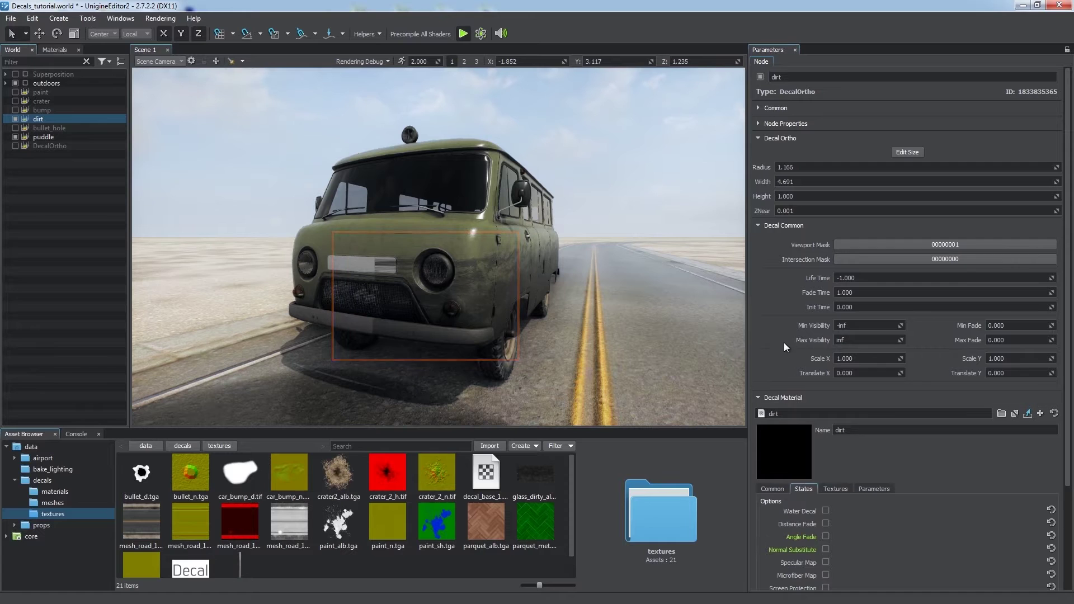
scroll(784, 342, "down", 3)
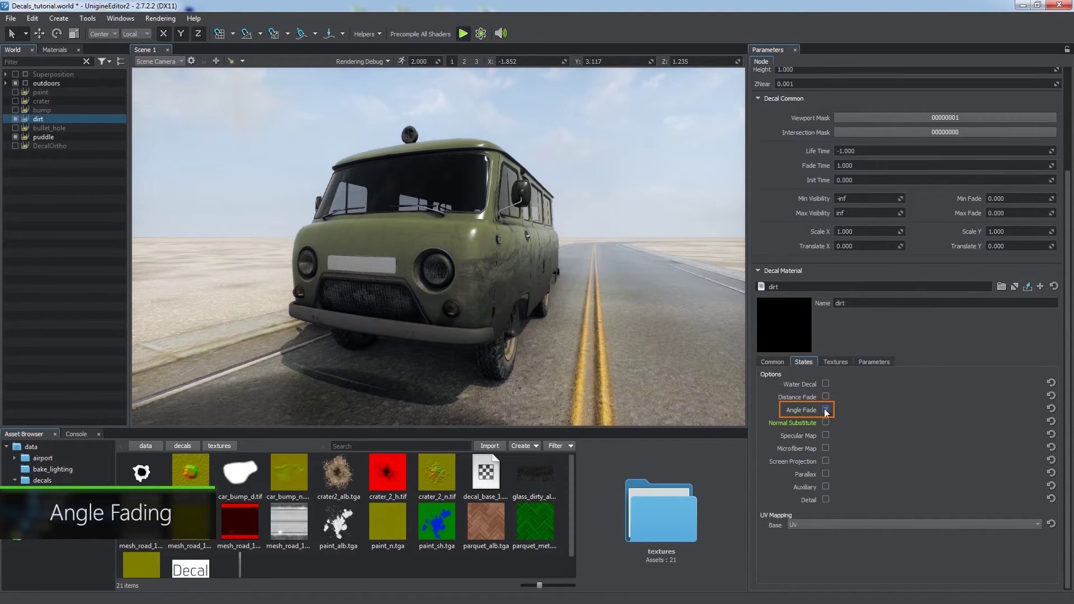
right_click_drag(680, 250, 518, 248)
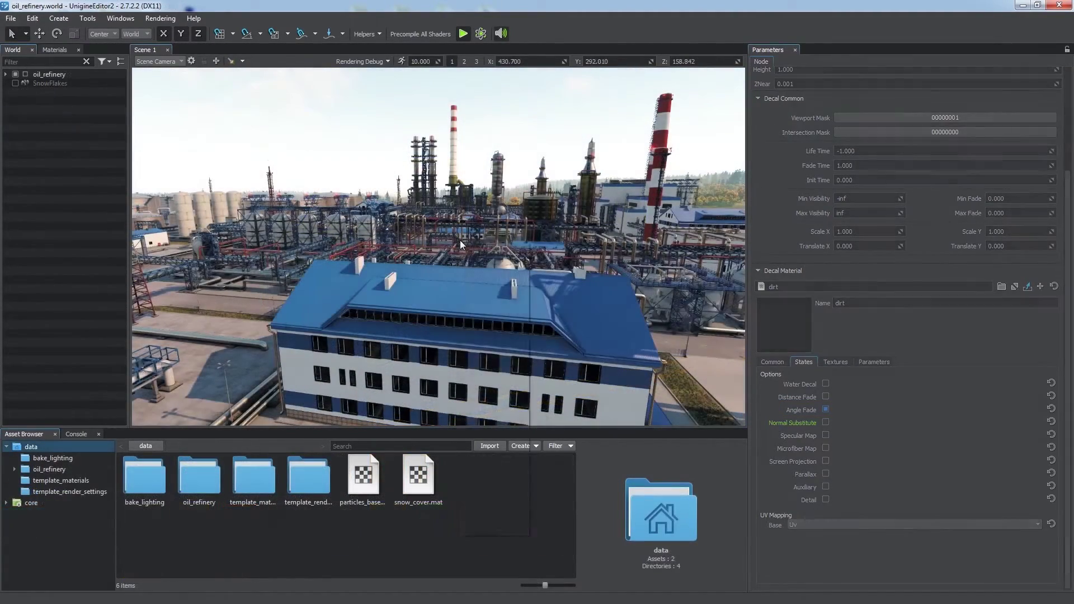
- Create an orthographic decal over the oil refinery with radius 300 and width and height 10000, and assign it the snow_cover material
right_click(460, 240)
mouse_move(490, 412)
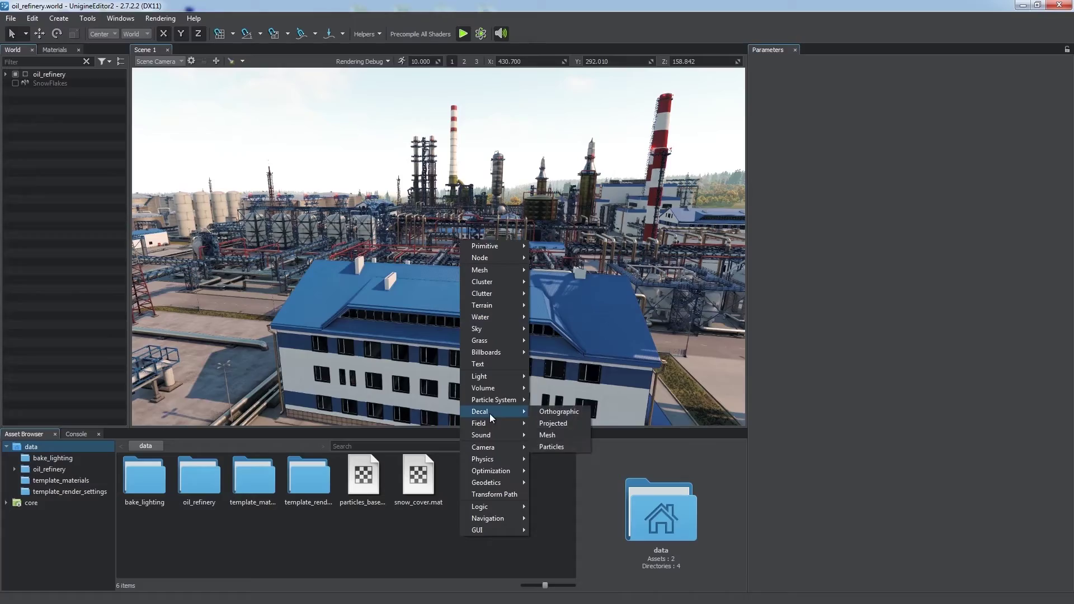
left_click(558, 412)
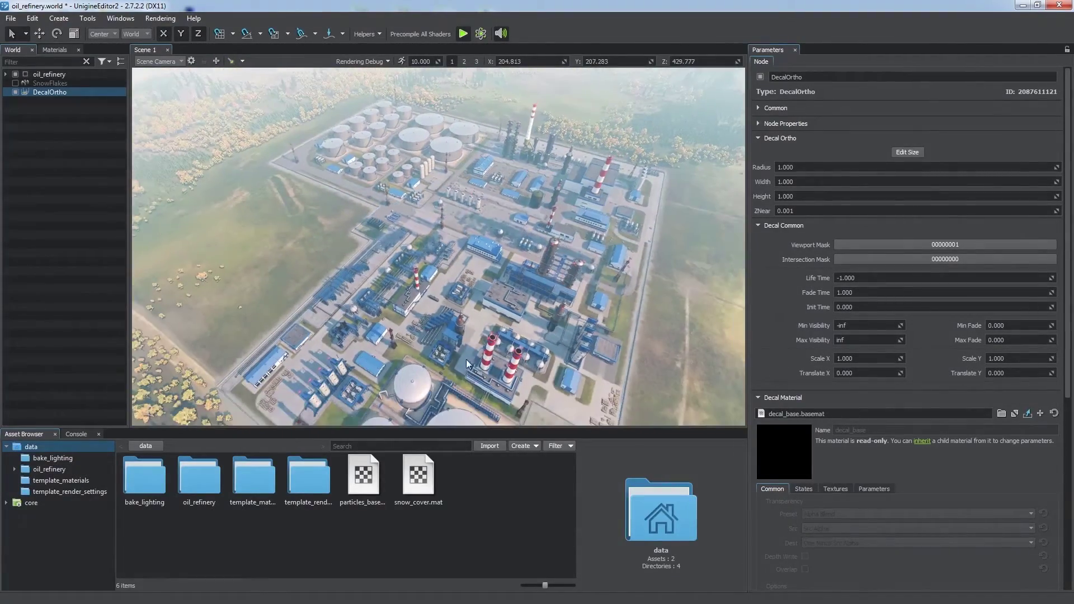
type("10000")
key("Tab")
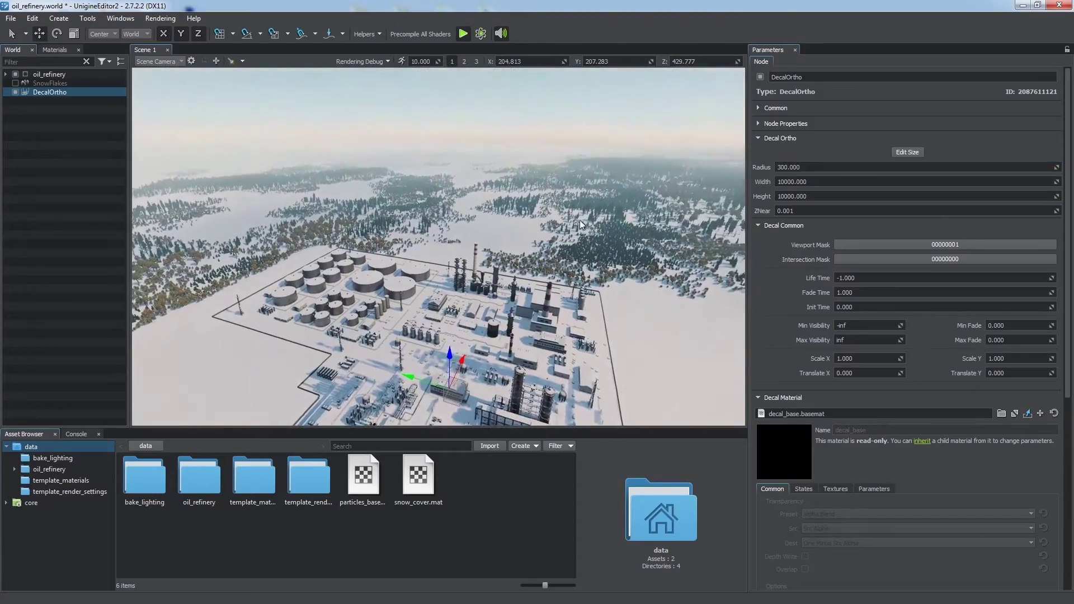
right_click_drag(580, 220, 717, 213)
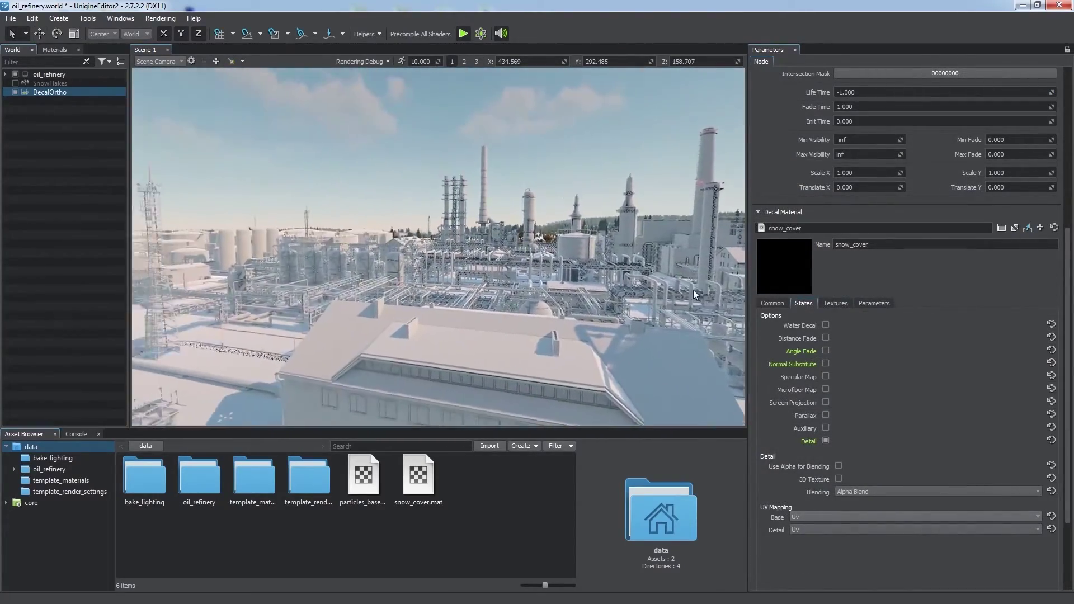
- Enable Angle Fade in the snow_cover material and set Angle Threshold to about 0.056 and Angle Power to about 0.094
left_click(826, 350)
left_click(875, 304)
scroll(1063, 400, "down", 3)
scroll(1062, 400, "down", 1)
mouse_move(951, 556)
left_mouse_down()
mouse_move(874, 565)
mouse_move(966, 560)
mouse_move(947, 562)
left_mouse_up()
mouse_move(950, 569)
left_mouse_down()
mouse_move(867, 565)
mouse_move(954, 555)
left_mouse_up()
right_click_drag(641, 300, 649, 311)
key("e")
left_click(139, 16)
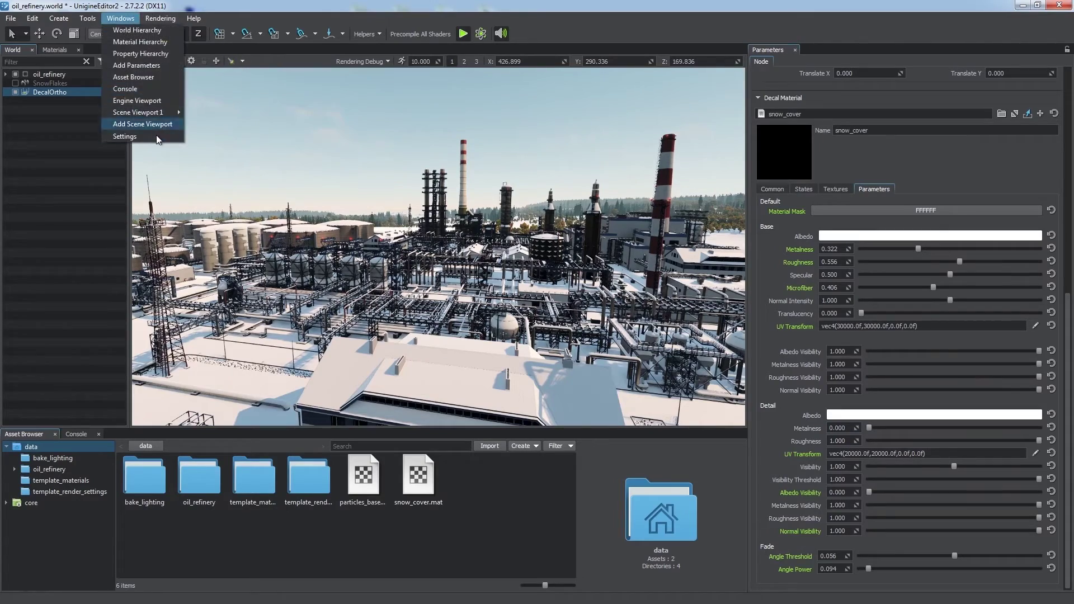
left_click(143, 124)
left_click(1061, 110)
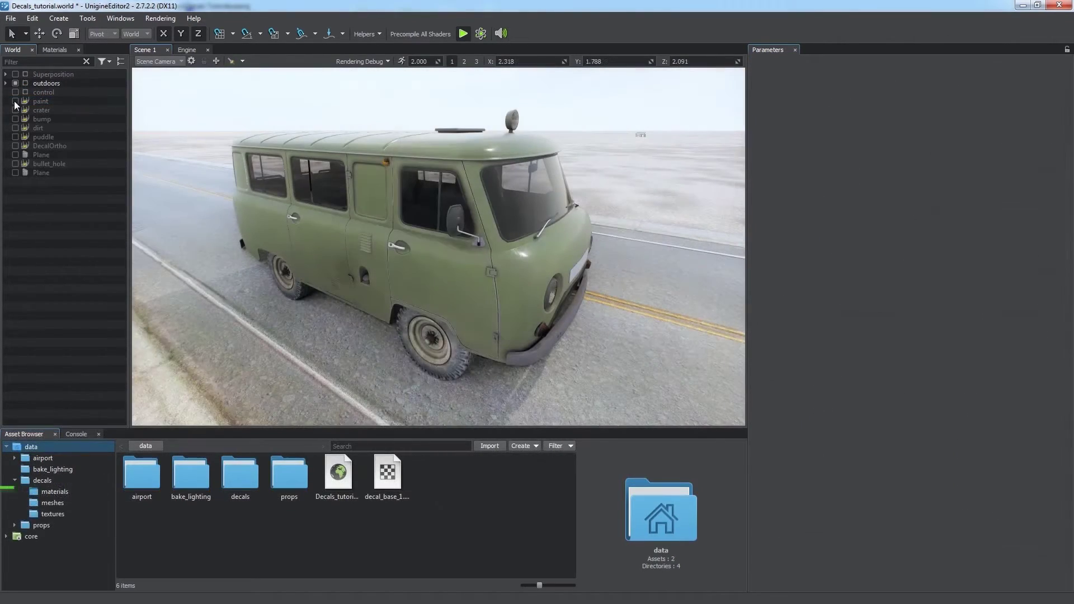
- Enable the paint decal on the van and turn on Distance Fade in its material states
left_click(15, 101)
left_click(40, 103)
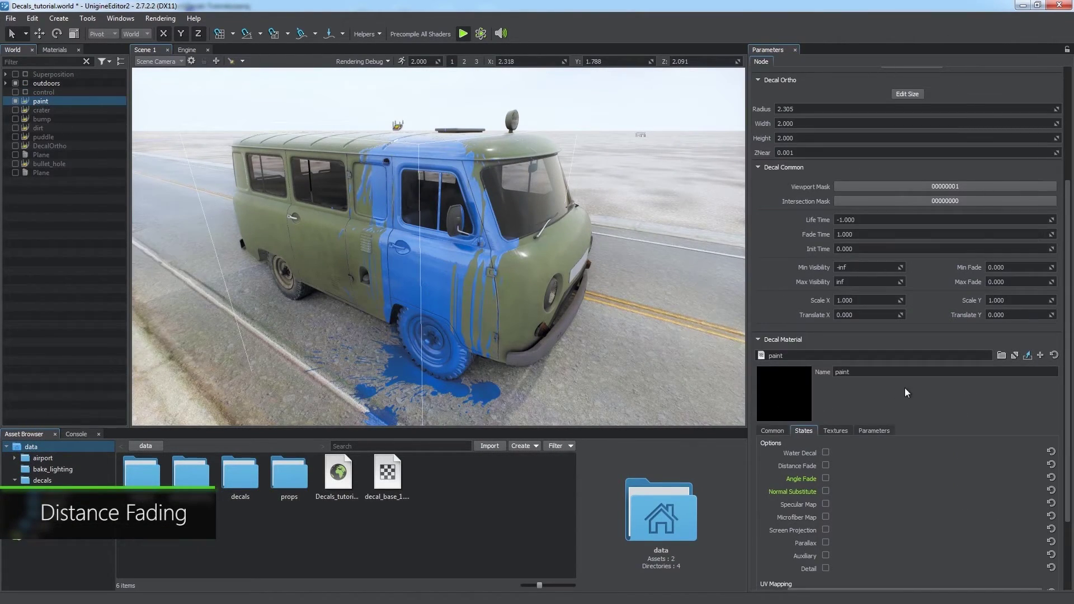
scroll(905, 388, "down", 1)
left_click(826, 398)
mouse_move(616, 313)
right_mouse_down()
mouse_move(570, 320)
mouse_move(656, 231)
right_mouse_up()
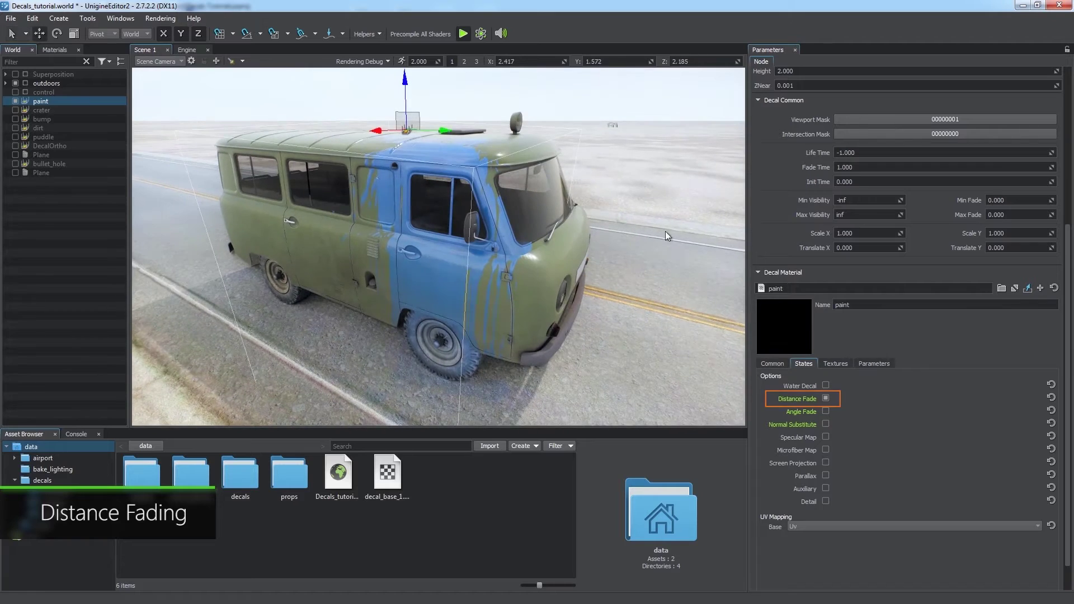
- Resize the paint decal's projection volume on the van and set its radius to 2
scroll(770, 221, "up", 5)
left_click(908, 196)
mouse_move(417, 378)
left_mouse_down()
mouse_move(391, 300)
mouse_move(399, 188)
left_mouse_up()
left_click(902, 195)
mouse_move(576, 235)
right_mouse_down()
mouse_move(586, 256)
mouse_move(570, 250)
right_mouse_up()
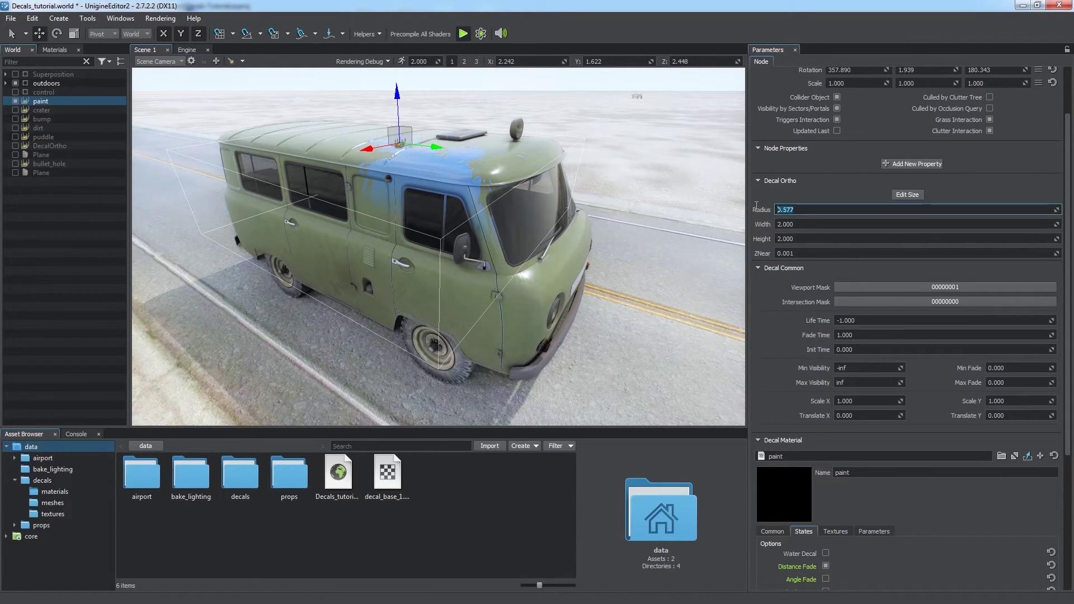
type("2")
key("Return")
right_click_drag(657, 274, 734, 251)
scroll(827, 435, "down", 3)
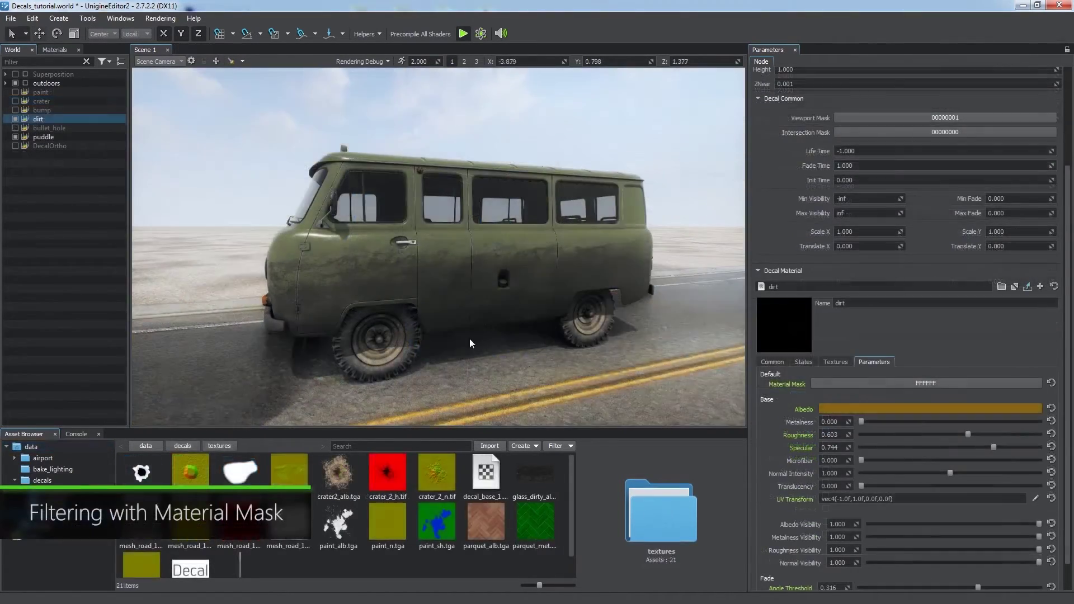
- Restrict the dirt decal's material mask to bit 7 only
right_click_drag(469, 338, 473, 305)
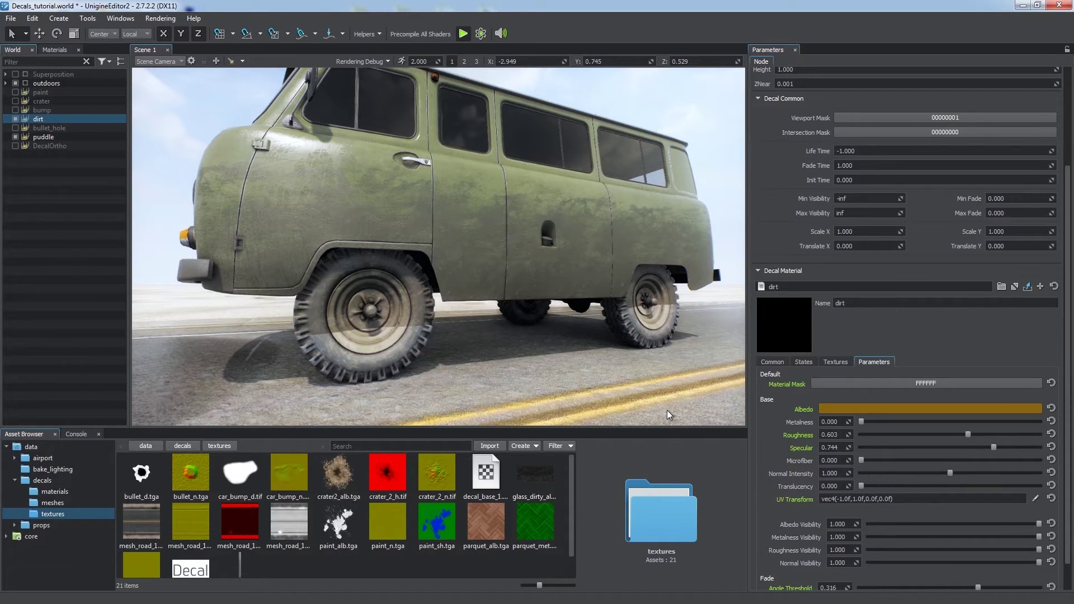
left_click(921, 385)
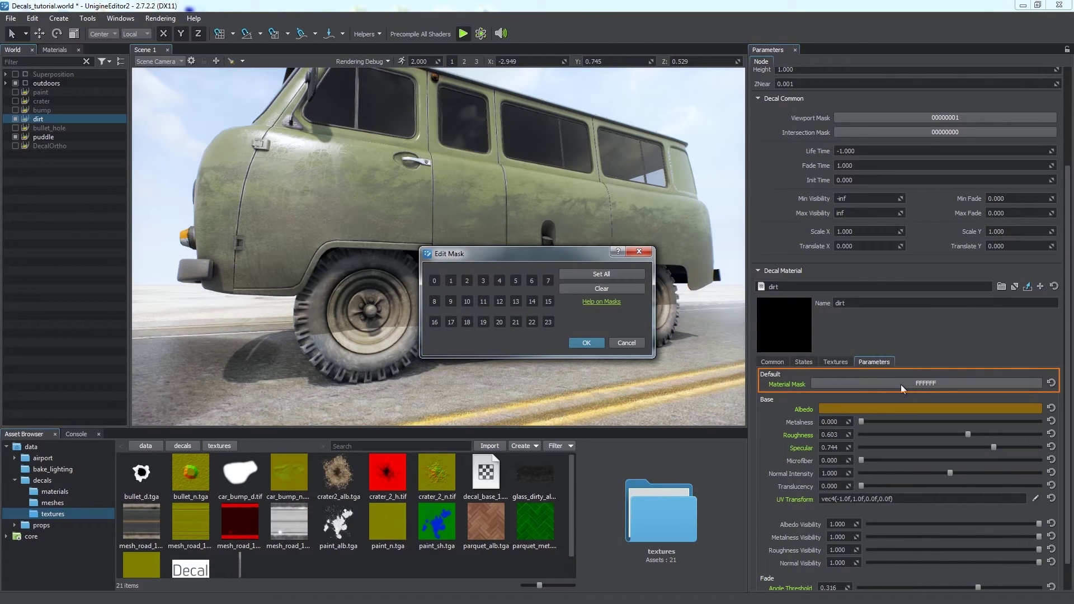
left_click(587, 289)
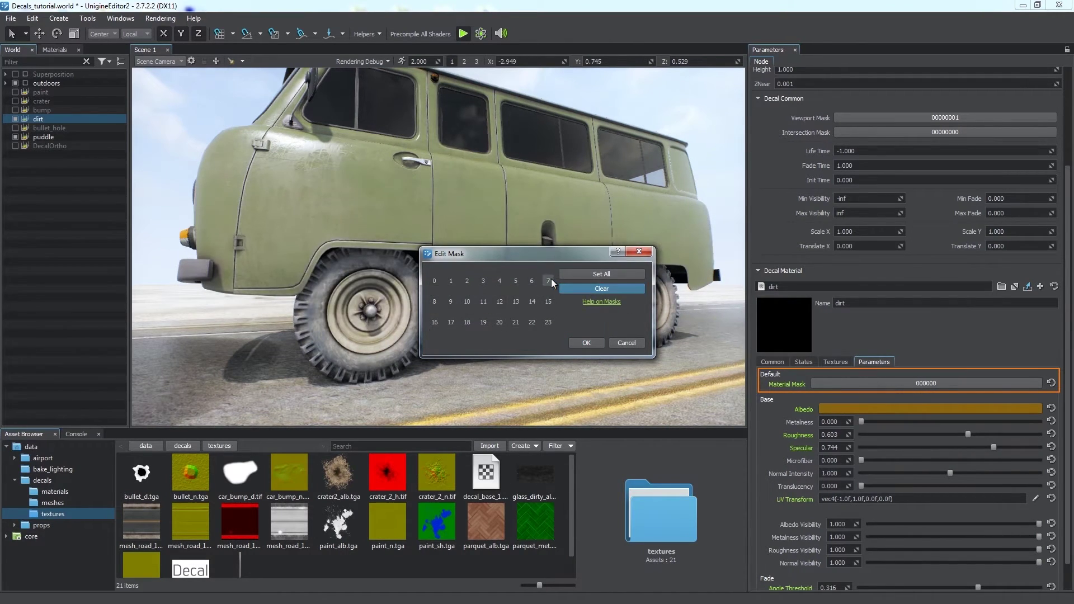
left_click(548, 280)
left_click(580, 344)
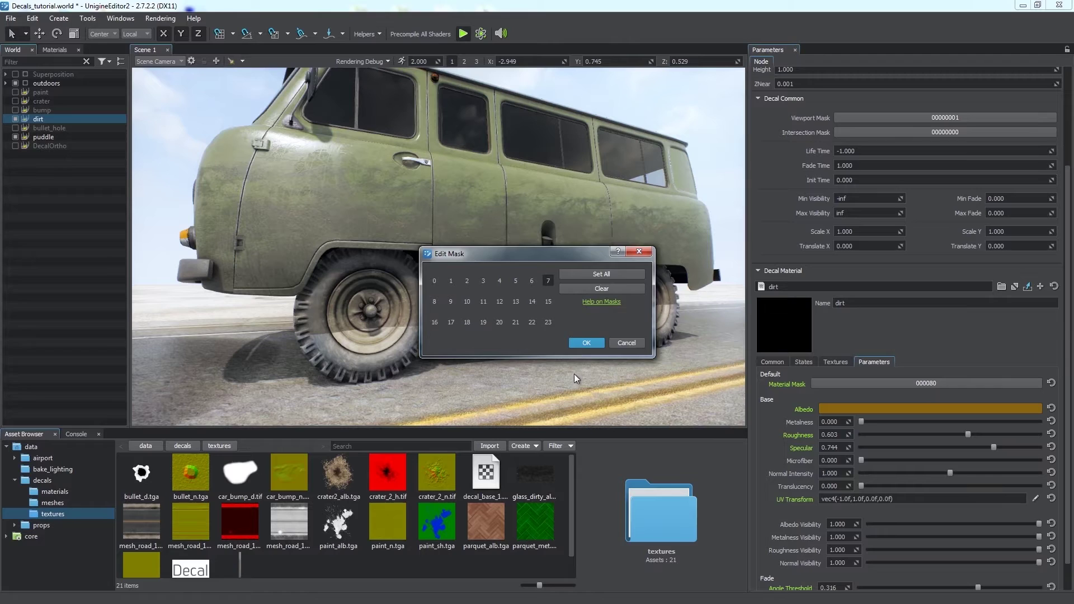
- Open the minibus node reference for editing and clear bit 7 in the front-left wheel's minibus_wheel_mat material mask
left_click(429, 312)
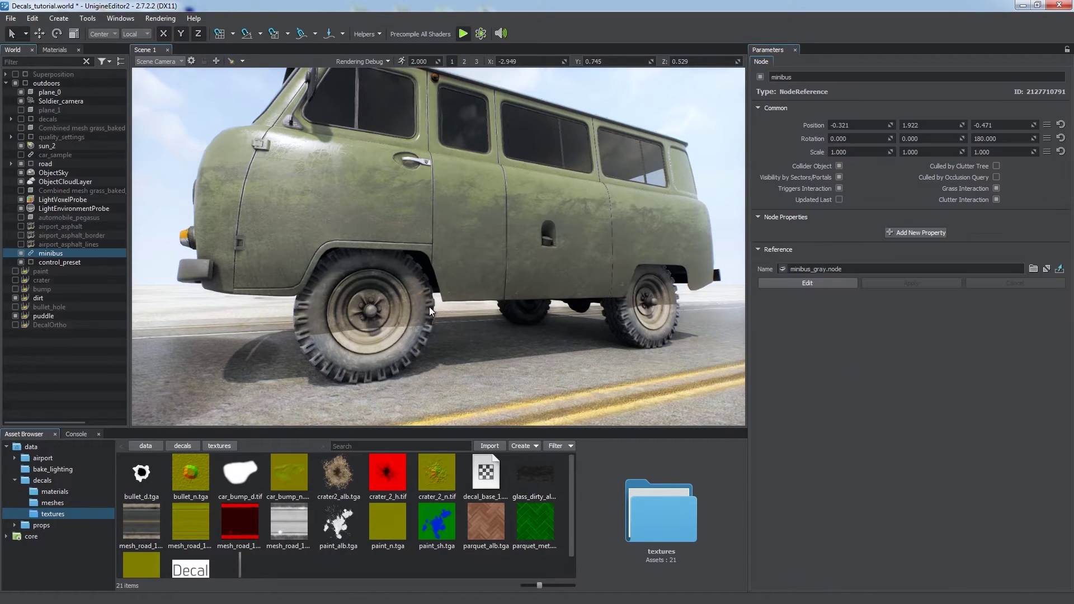
left_click(812, 282)
left_click(419, 307)
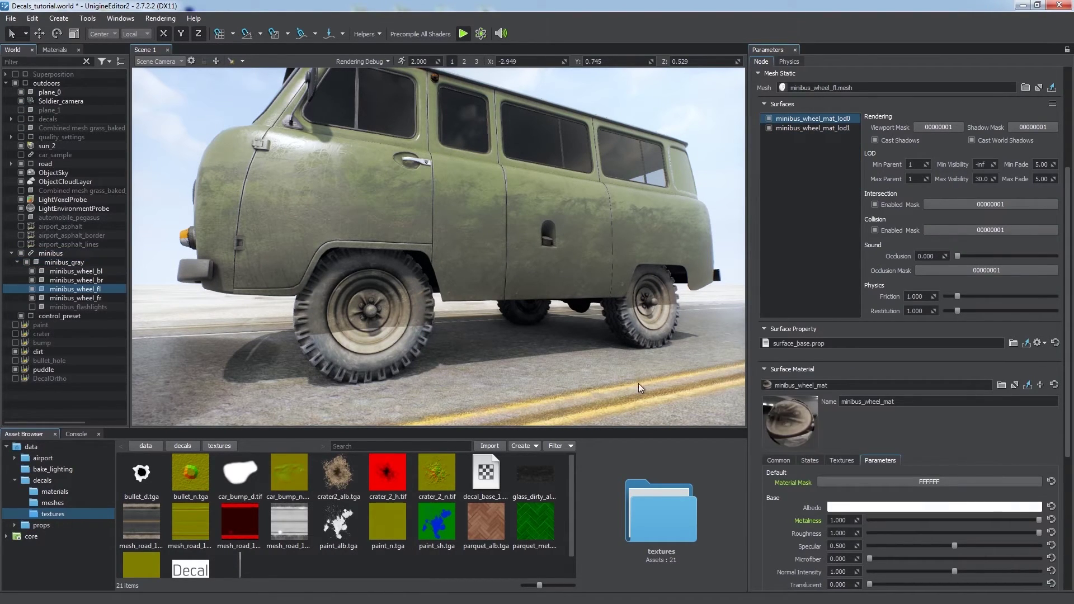
scroll(948, 400, "down", 1)
left_click(931, 413)
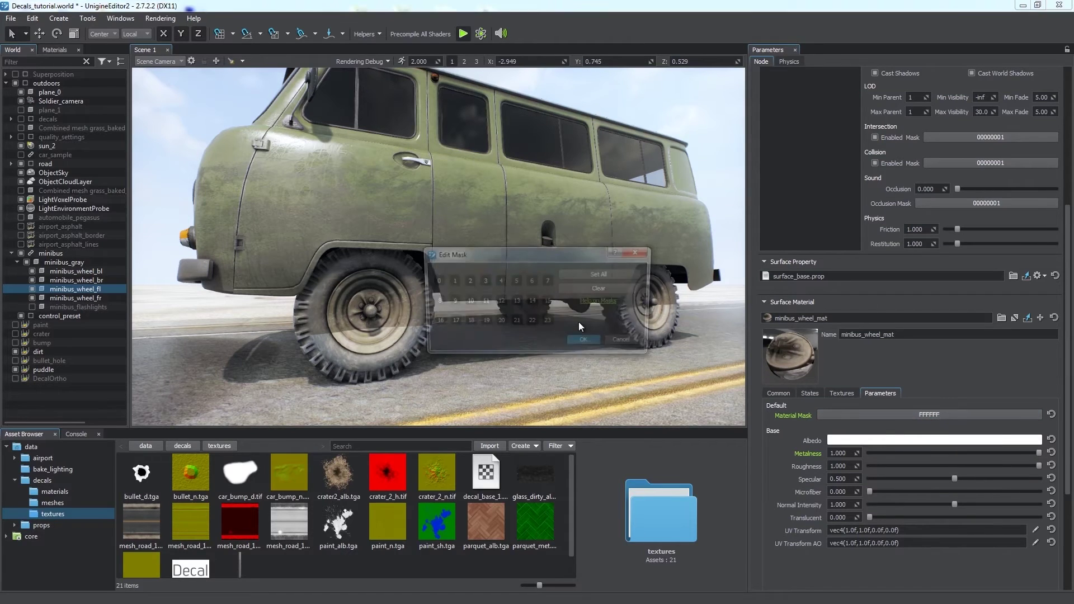
left_click(549, 281)
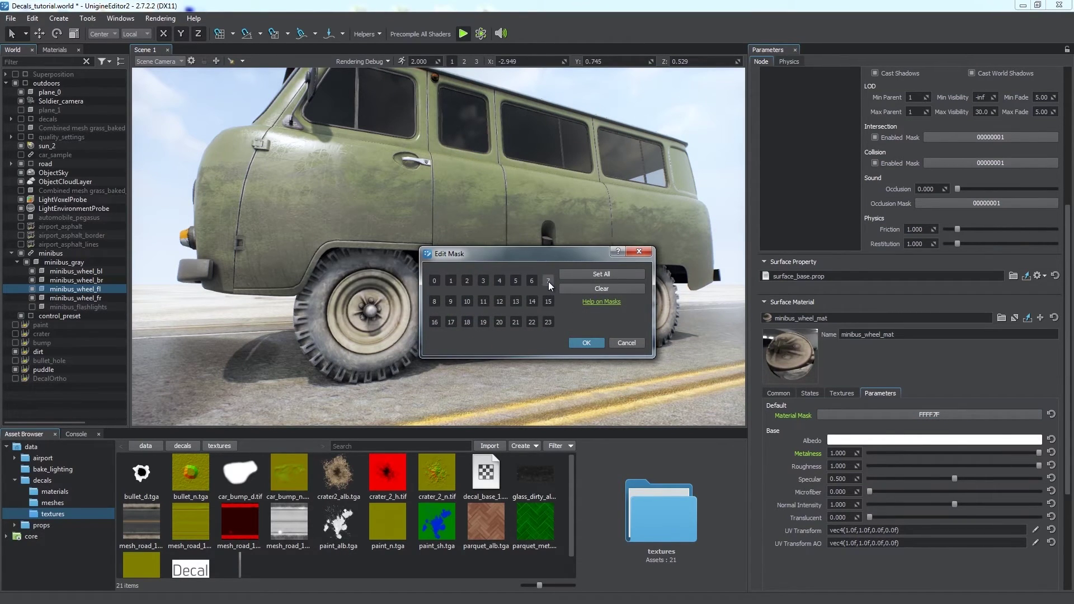
left_click(582, 342)
- Apply the edits to the minibus node reference
scroll(509, 273, "down", 5)
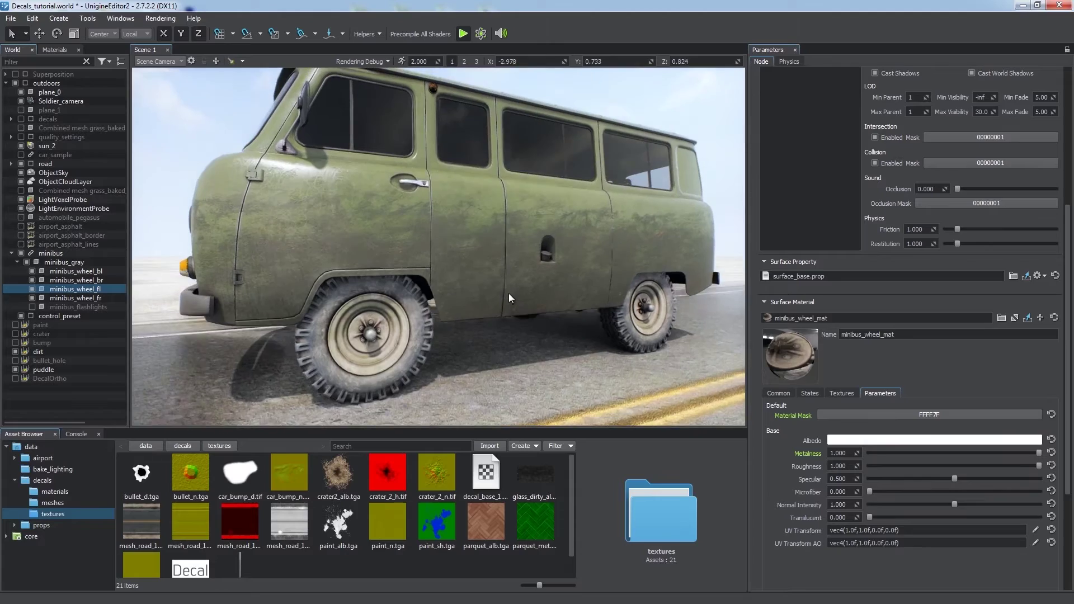
left_click(79, 253)
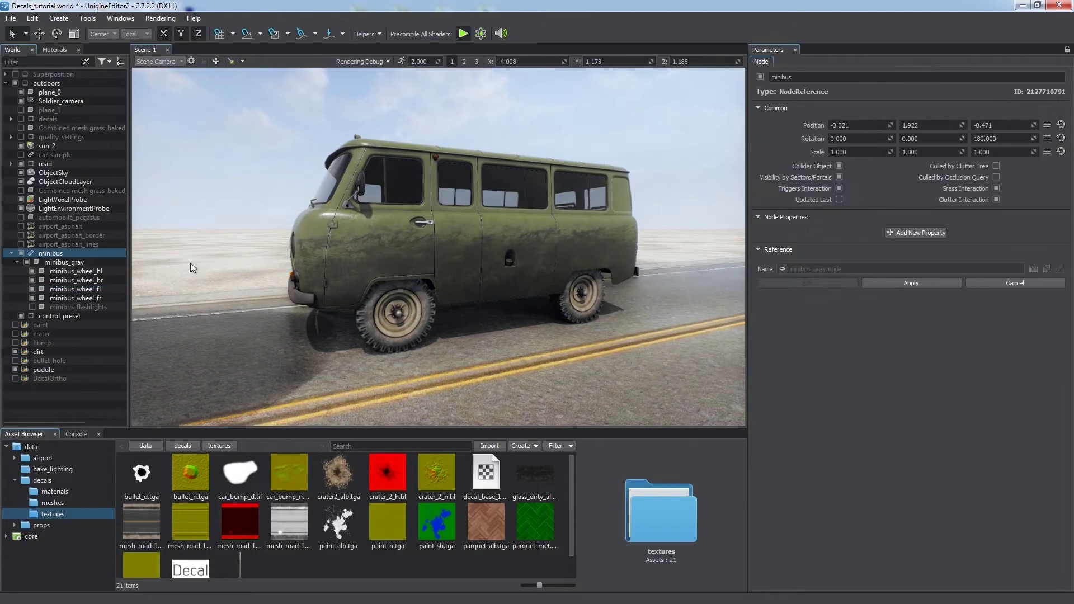
left_click(894, 285)
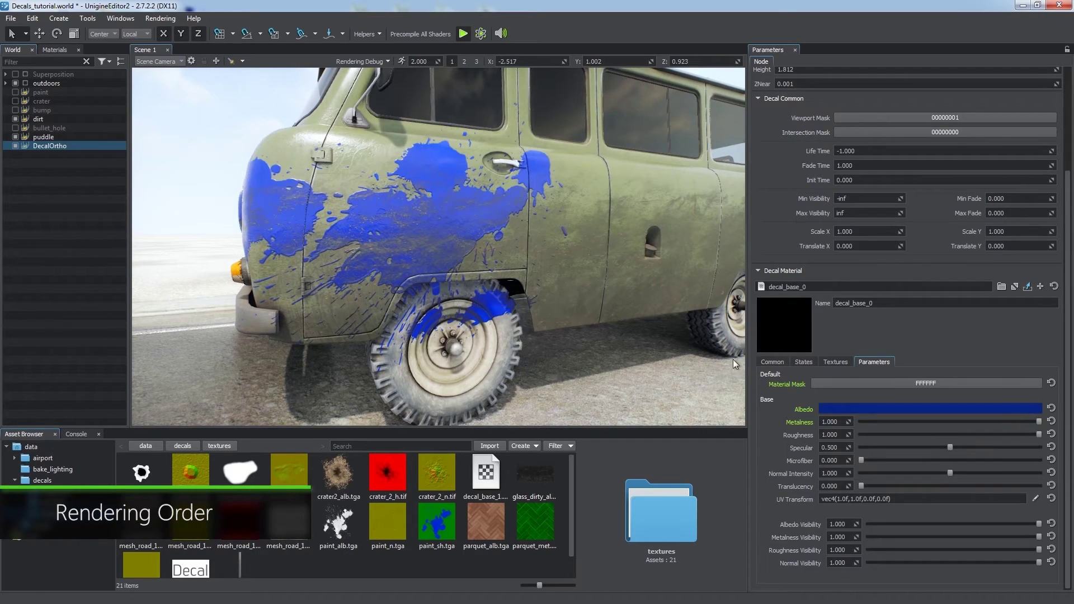
- Set the rendering order of the blue paint decal's material decal_base_0 to +1
left_click(767, 362)
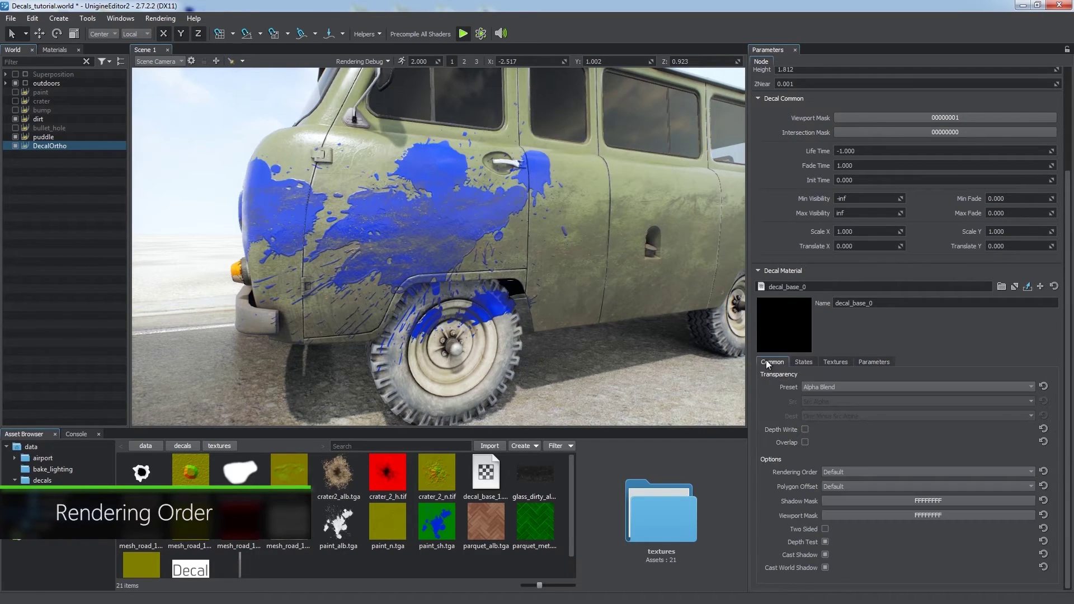
left_click(850, 473)
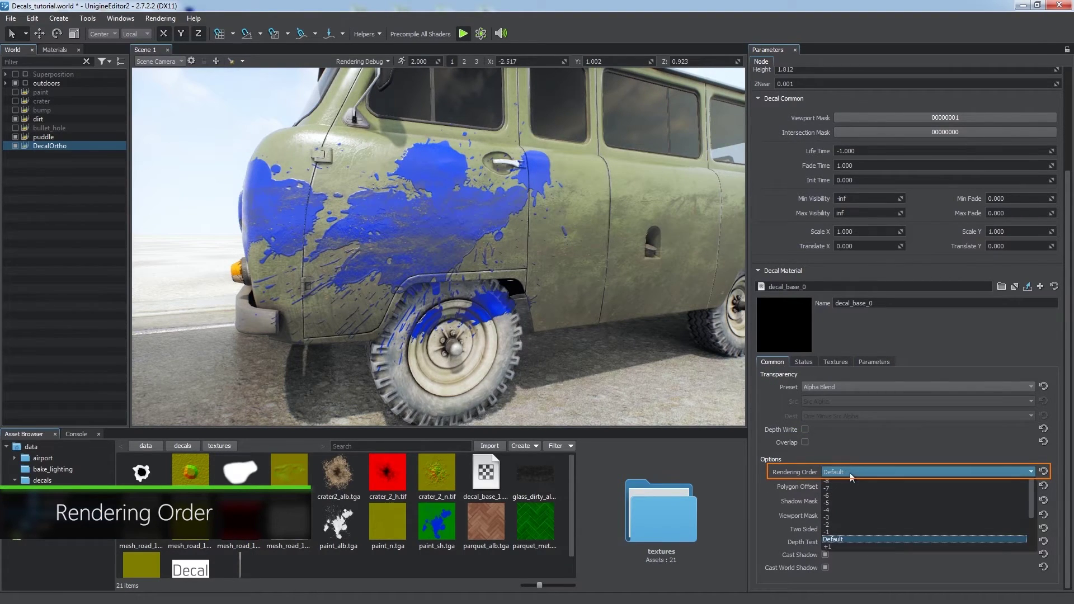
left_click(837, 547)
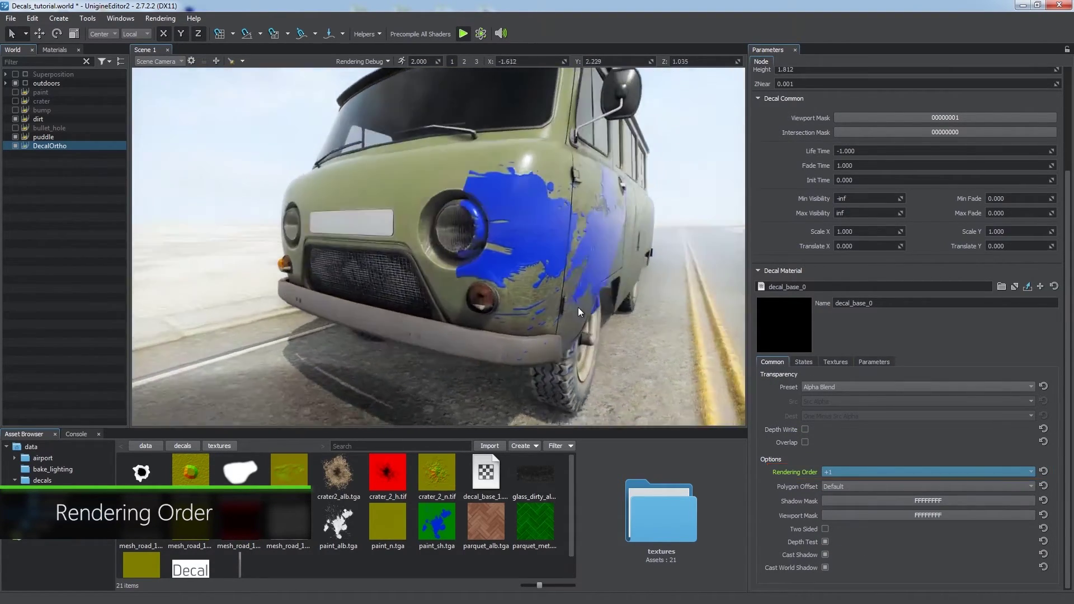
left_click_drag(489, 305, 447, 300, "alt")
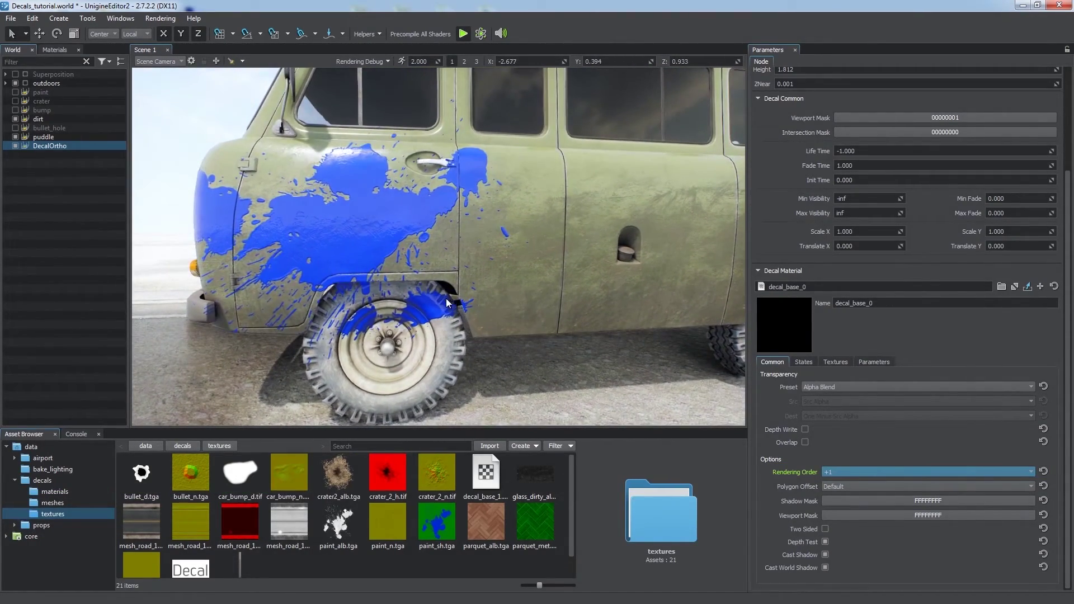
- Set the rendering order of the dirt decal's material to +2
left_click(848, 469)
left_click(848, 512)
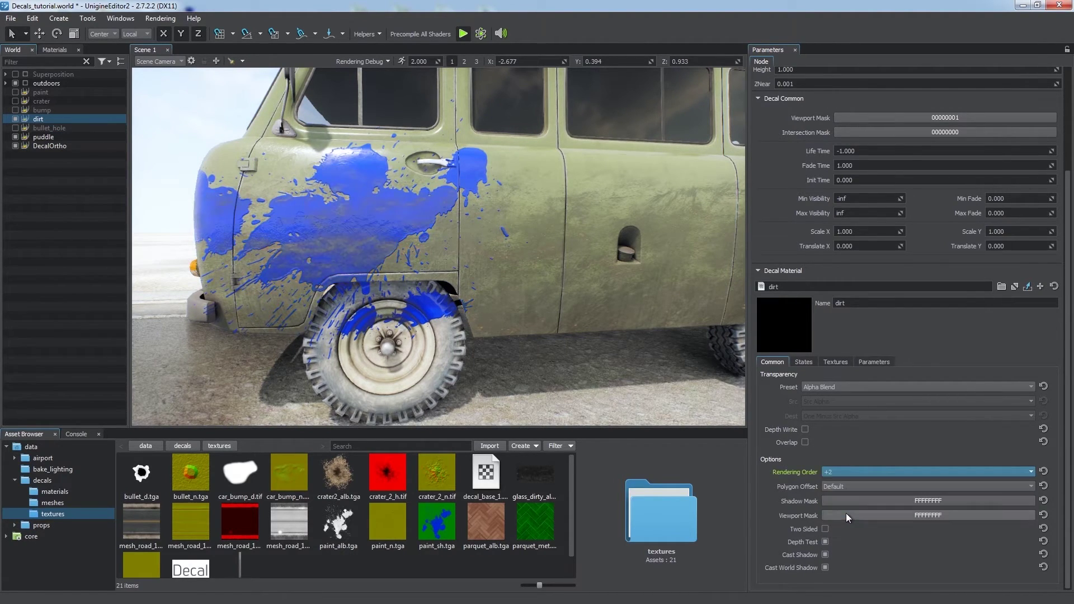
scroll(506, 288, "down", 2)
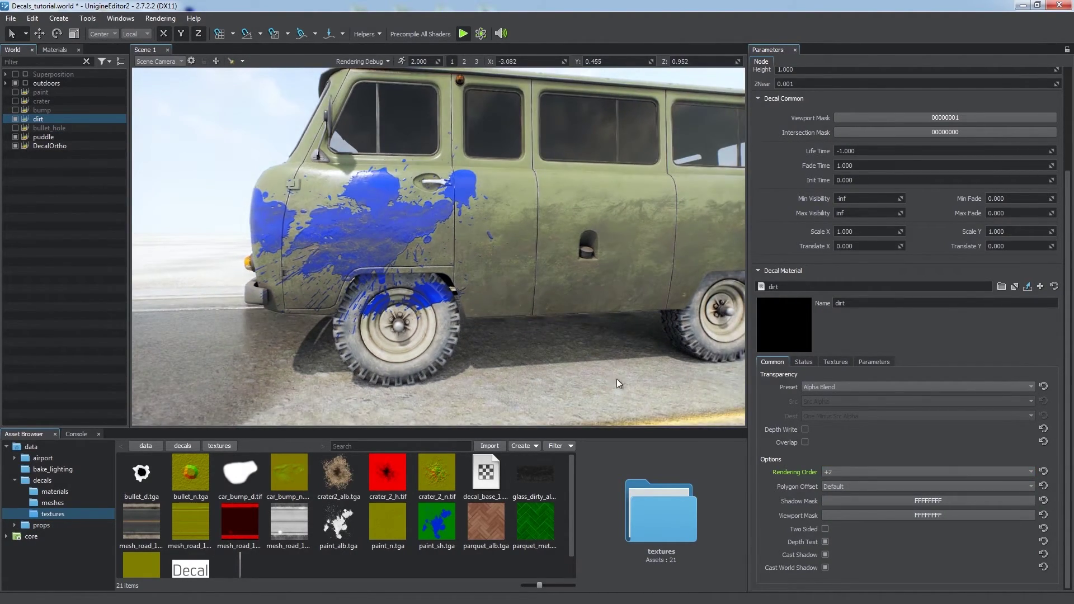
left_click(853, 472)
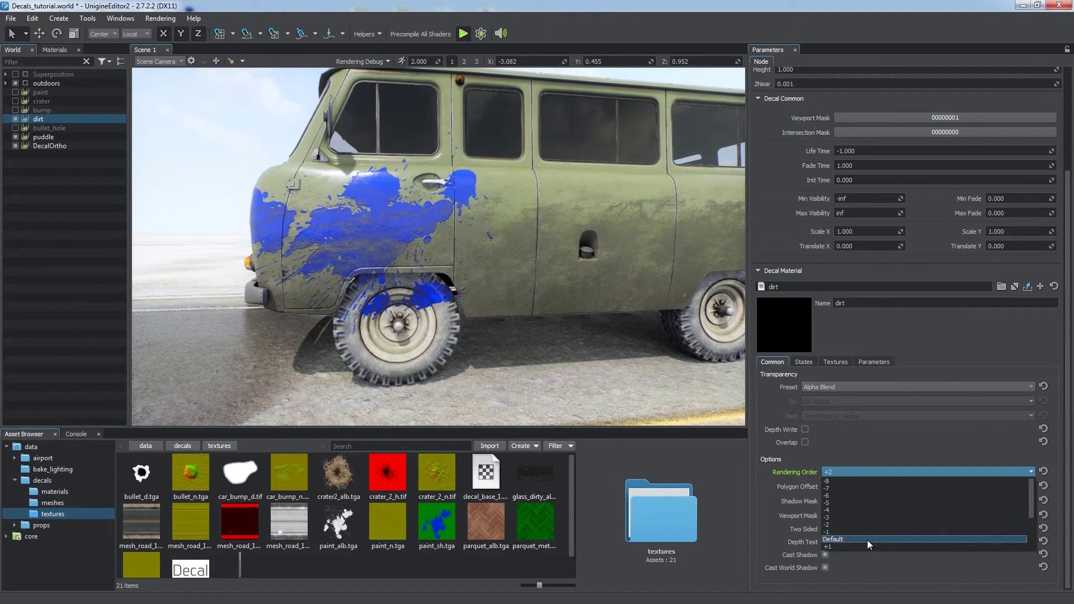
left_click(872, 474)
scroll(511, 306, "down", 3)
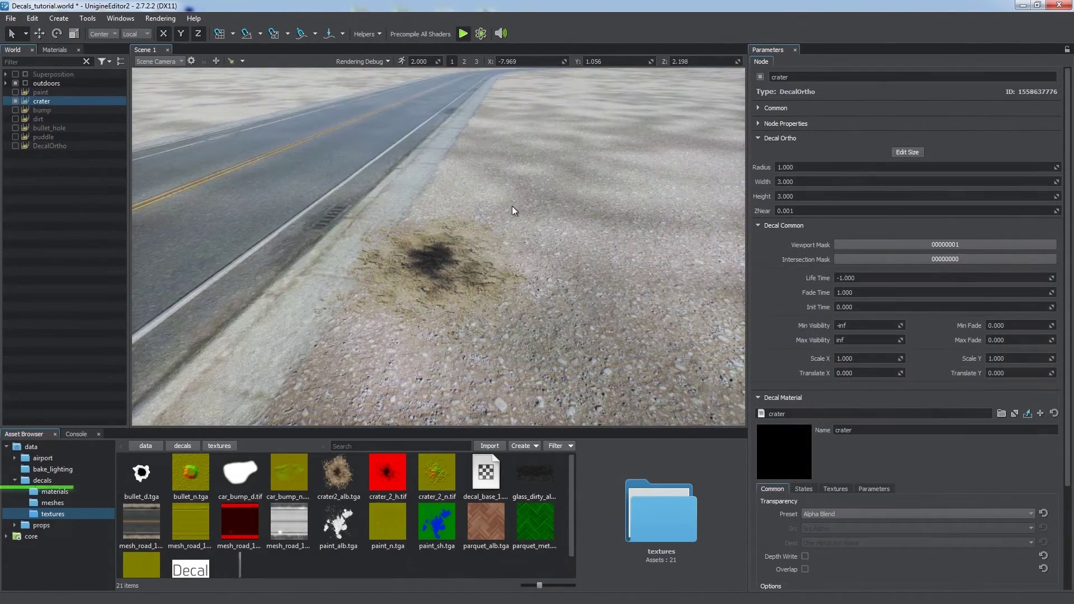
- Move the crater decal a little farther from the road and enable Parallax in its material states
left_click_drag(446, 263, 493, 252)
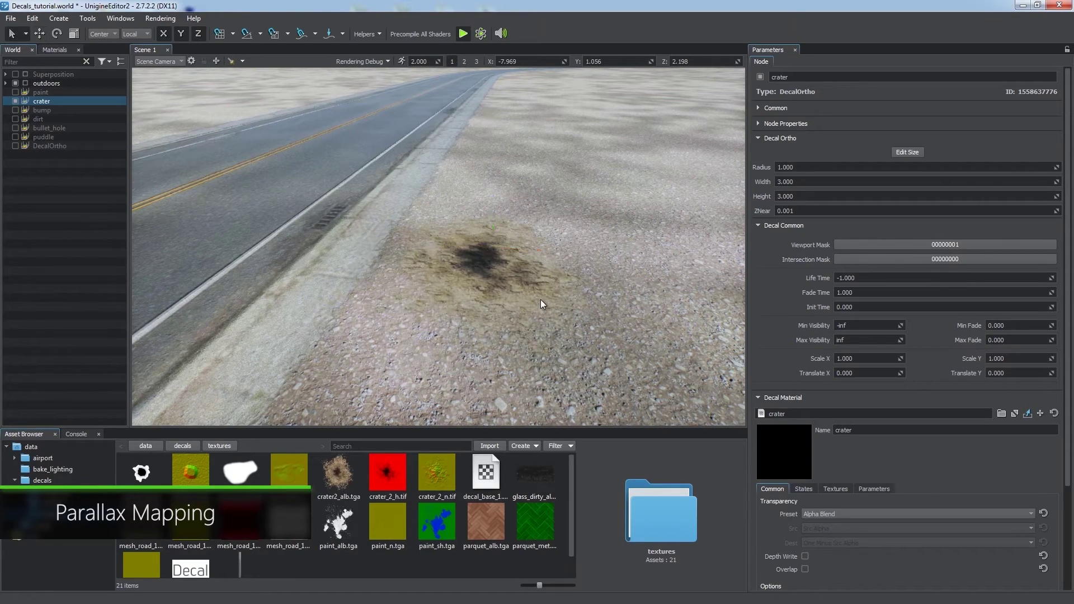
scroll(857, 447, "down", 3)
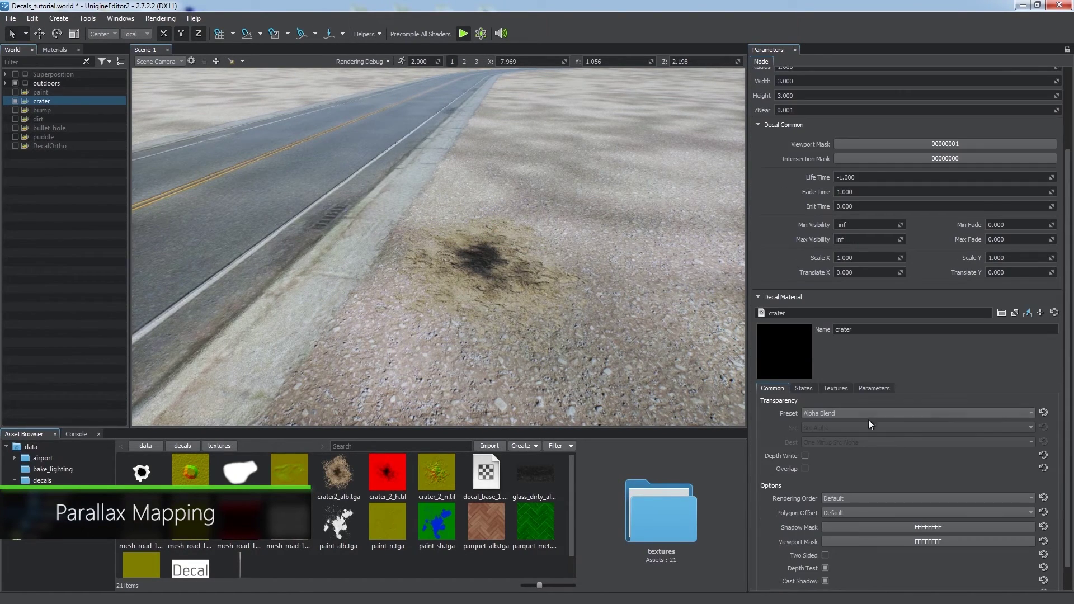
left_click(804, 388)
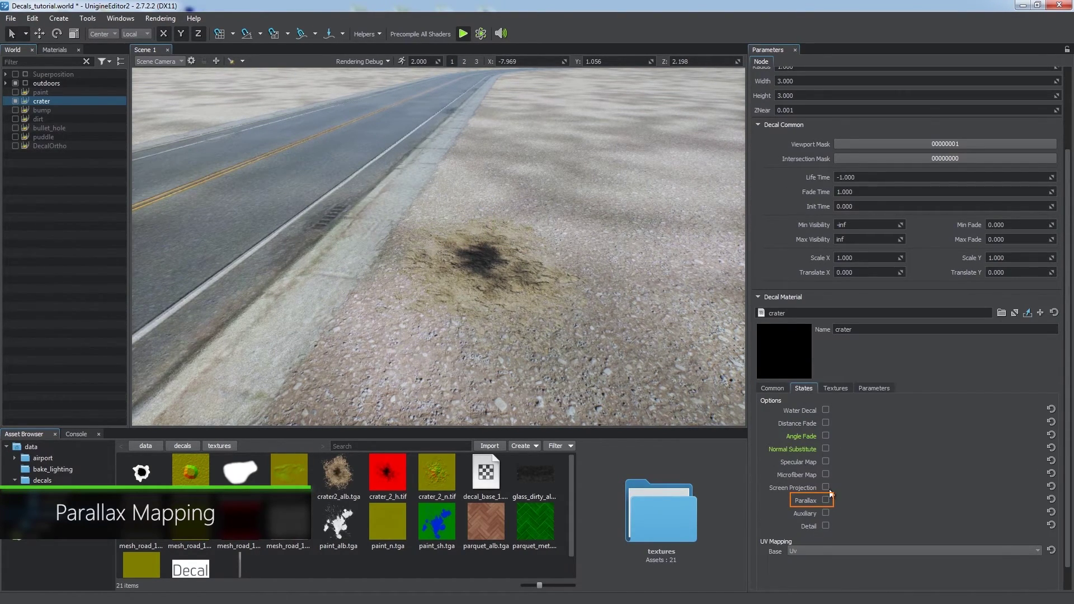
- Assign crater_2_h.tif as the crater material's parallax texture and enable Normal Substitute
left_click(836, 389)
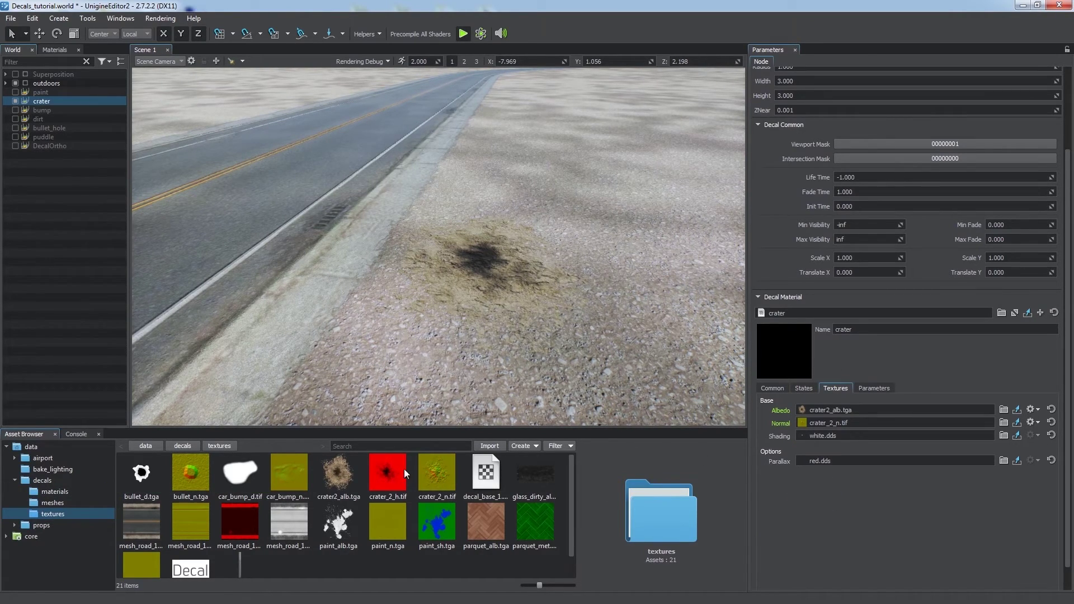
left_click_drag(830, 461, 830, 461)
right_click_drag(563, 310, 664, 321)
left_click_drag(663, 321, 609, 328, "alt")
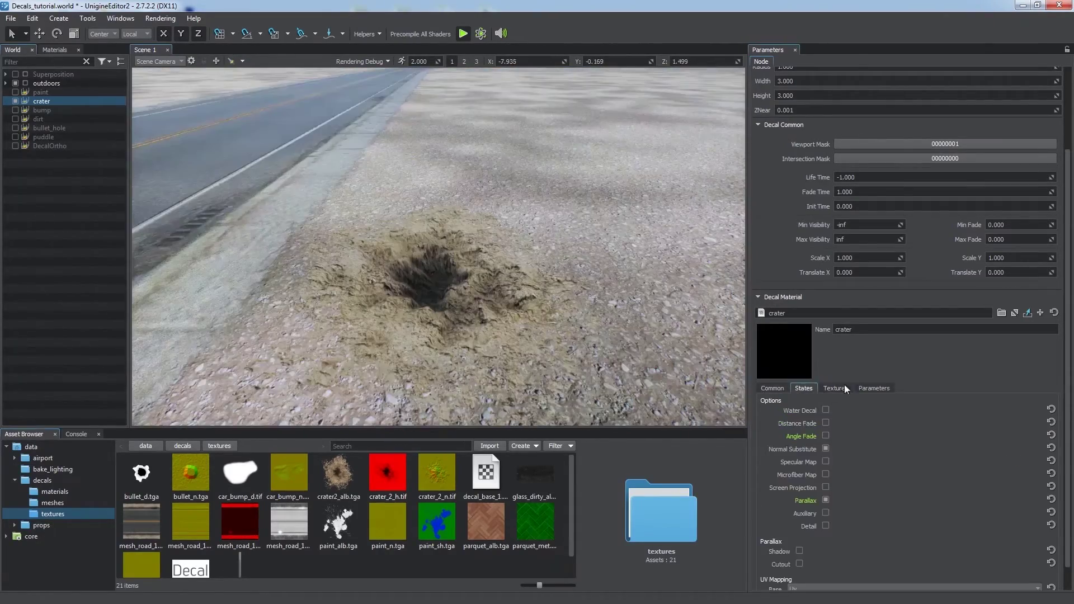
- Adjust the parallax effect in the crater material's parameters
left_click(874, 388)
scroll(786, 415, "down", 3)
left_click_drag(944, 534, 1041, 530)
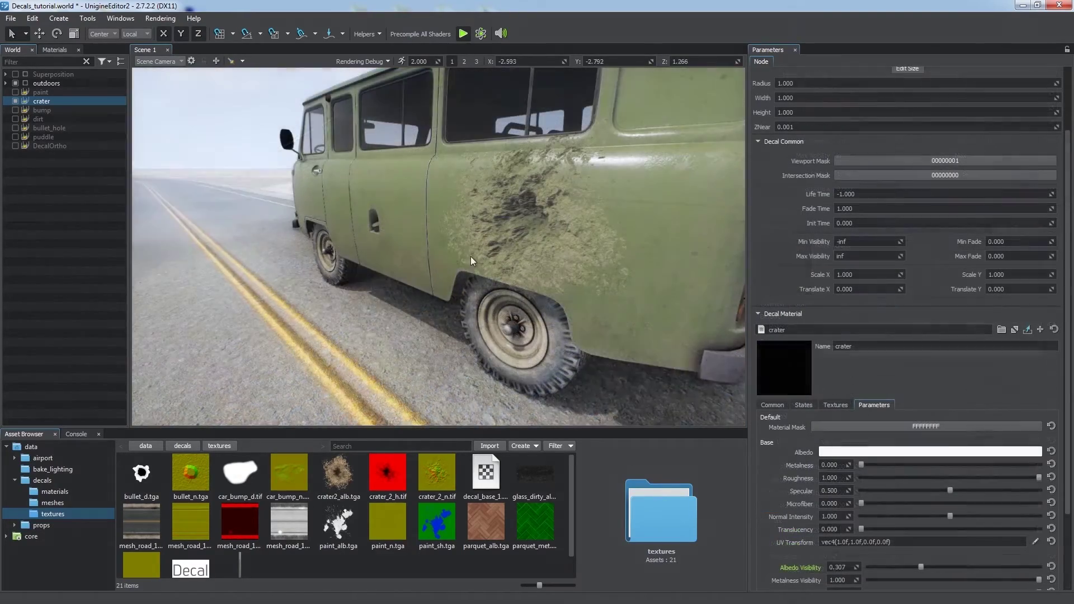
- Hide the crater decal on the van and clear the selection
left_click_drag(537, 235, 487, 216, "alt")
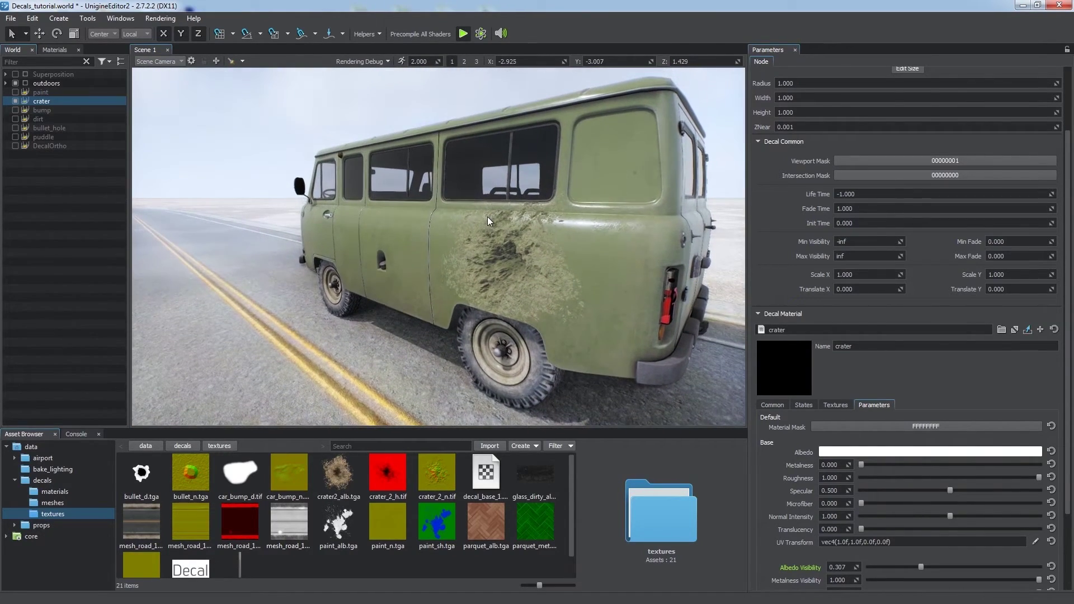
left_click(14, 102)
left_click(58, 206)
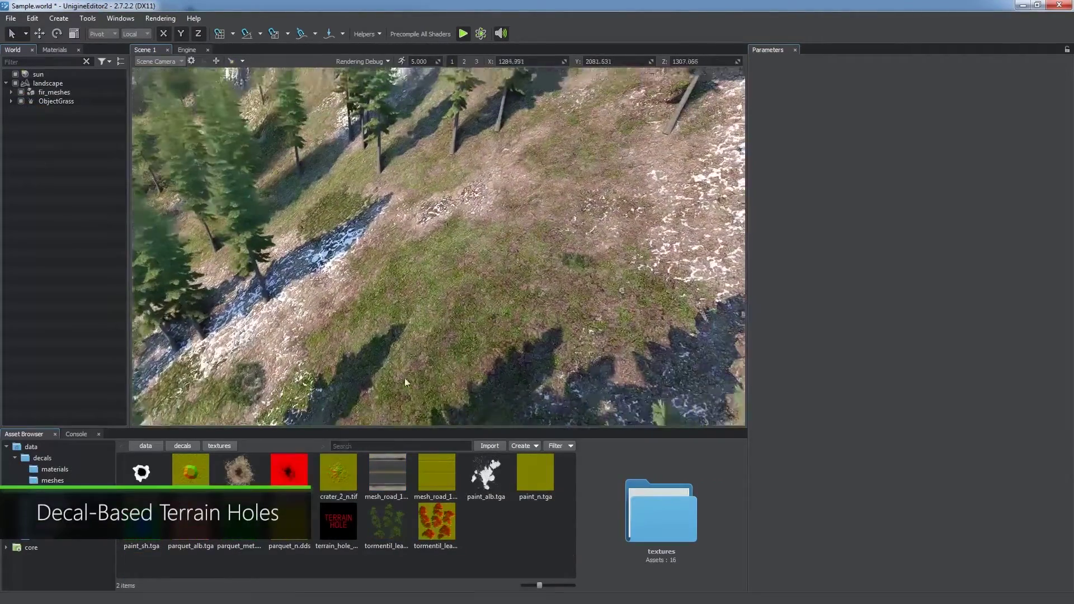
- Create a projected decal on the grassy mountain slope
right_click(436, 260)
mouse_move(481, 432)
left_click(518, 445)
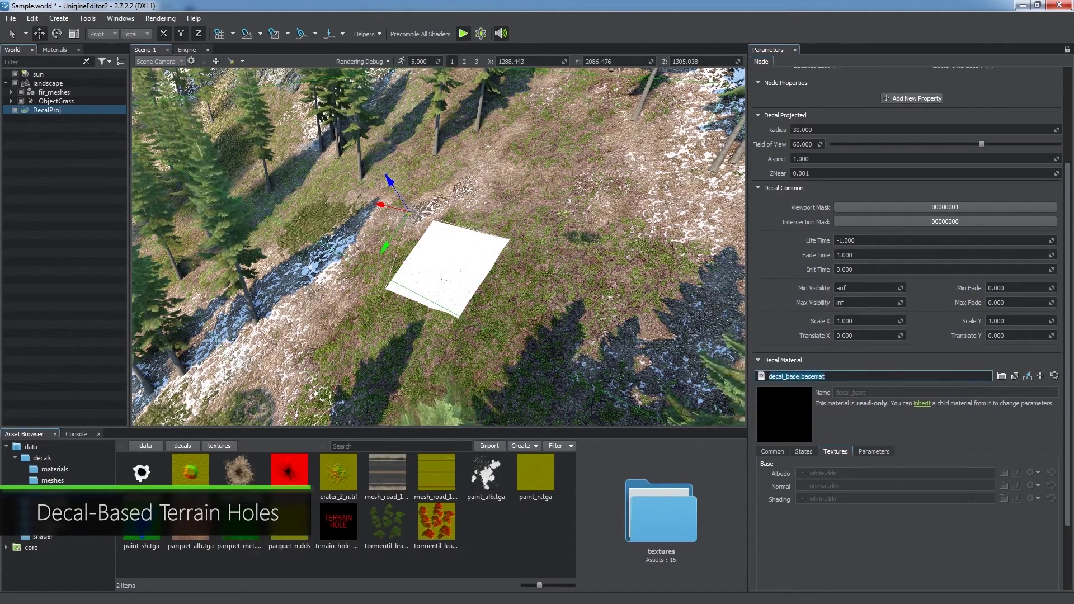
- Assign the decal_terrain_hole_base.basemat material to the projected decal
type("decal_te")
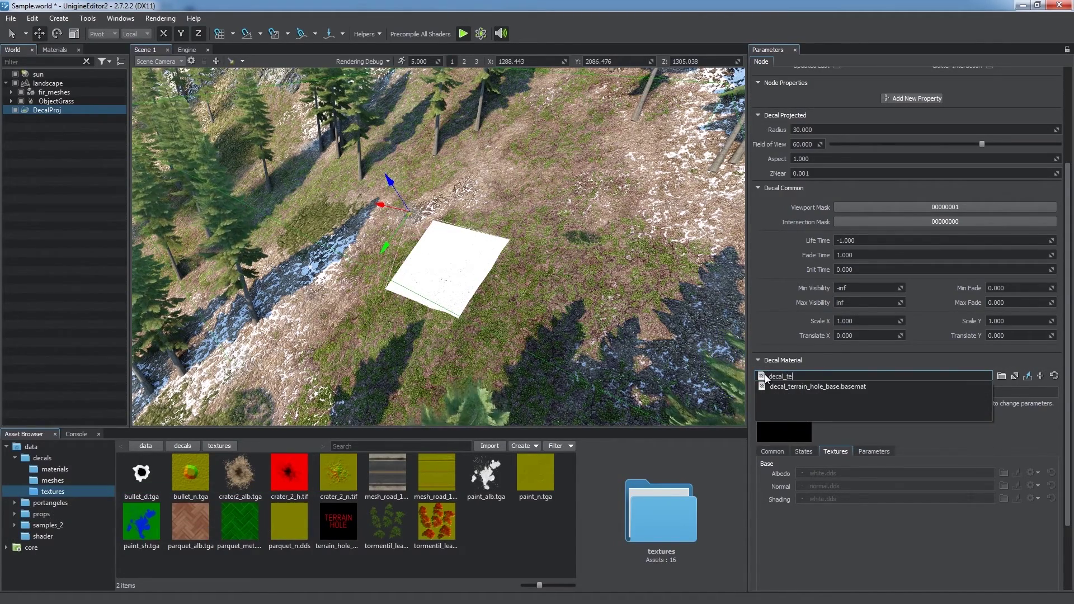
left_click(824, 387)
key("w")
right_click_drag(471, 234, 628, 268)
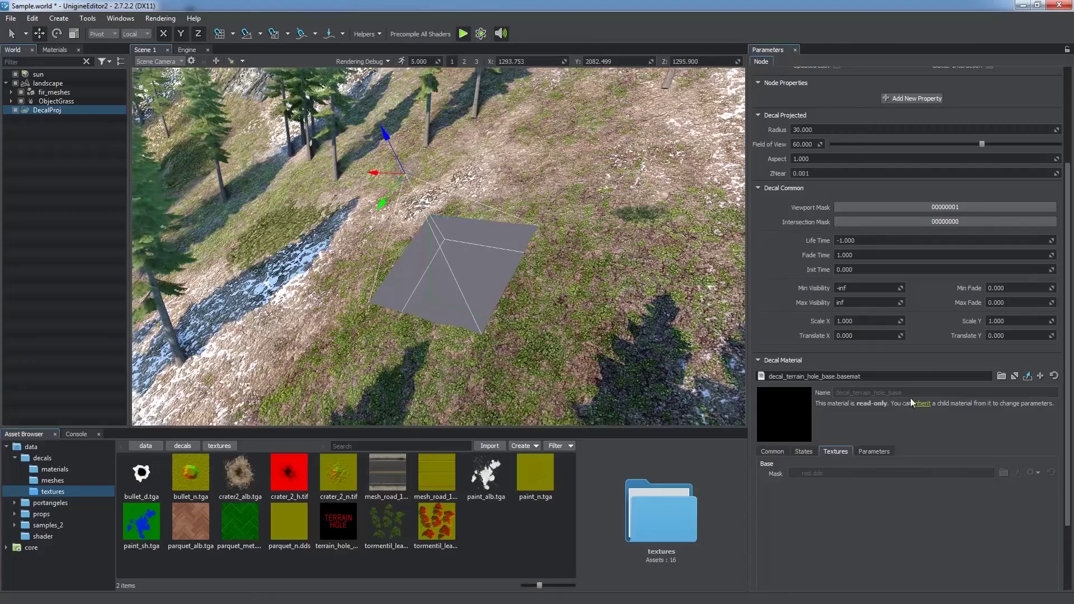
- Inherit a child material from decal_terrain_hole_base and assign the TERRAIN HOLE texture as its mask
left_click(922, 404)
scroll(921, 408, "down", 1)
left_click_drag(387, 524, 832, 442)
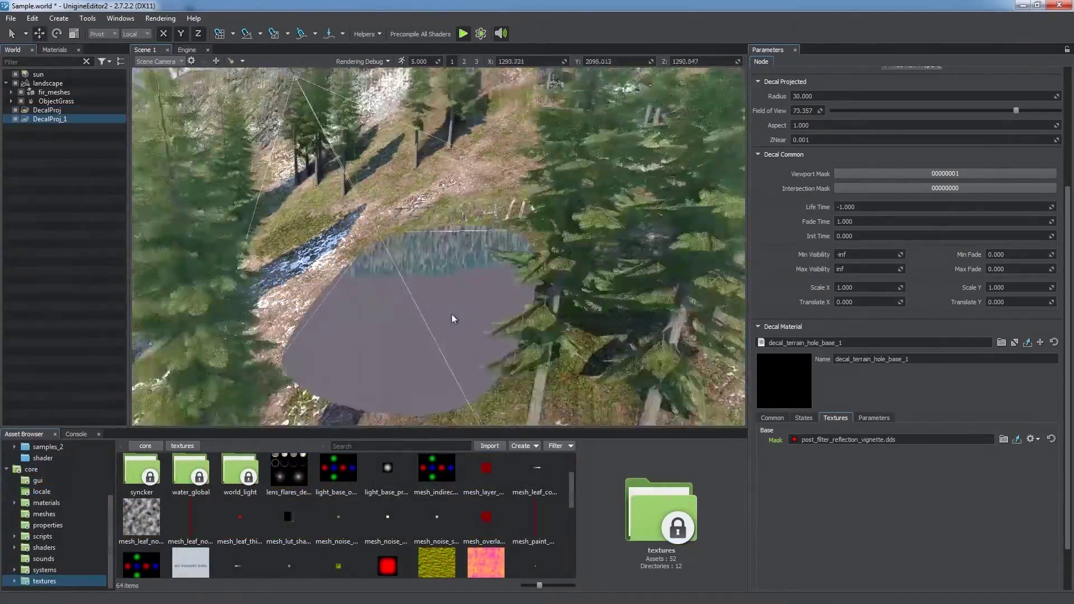
- Examine the rounded terrain hole in the slope and the states of its decal material
mouse_move(451, 314)
right_mouse_down()
mouse_move(477, 311)
mouse_move(462, 304)
right_mouse_up()
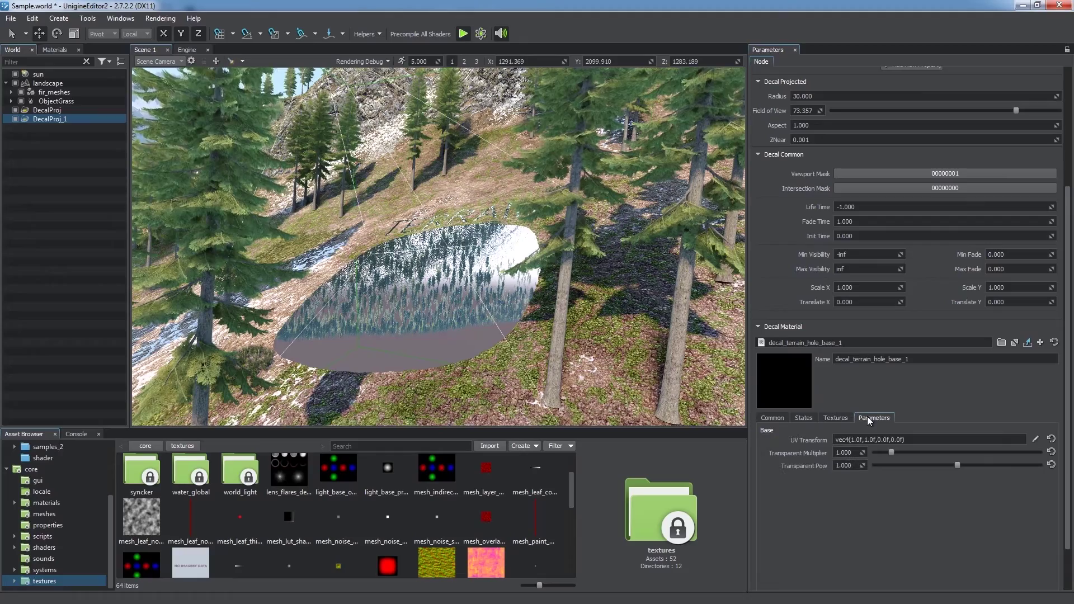
left_click(804, 419)
mouse_move(456, 364)
right_mouse_down()
mouse_move(466, 539)
mouse_move(518, 338)
mouse_move(501, 287)
mouse_move(502, 385)
right_mouse_up()
- Set the terrain hole decal's Intersection Mask to 00000010 by enabling only bit 4
key("w")
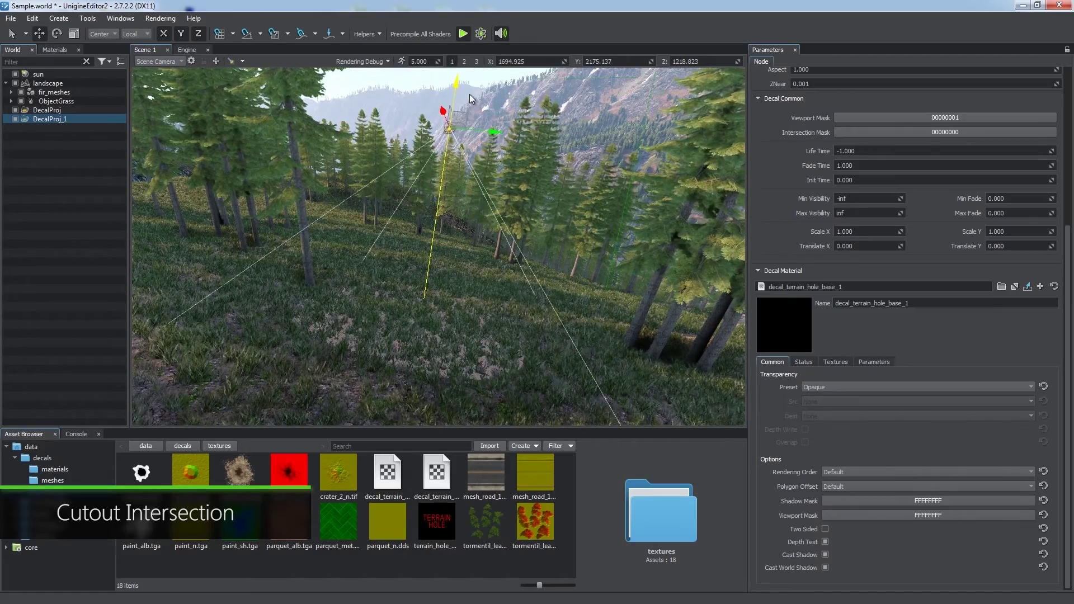
right_click_drag(499, 276, 433, 398)
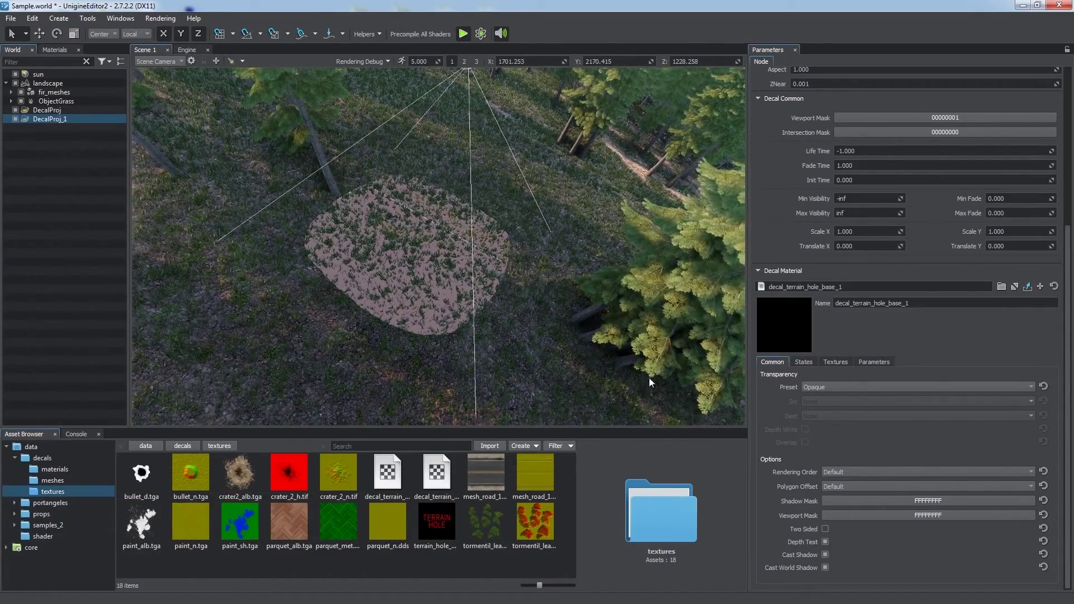
right_click_drag(626, 361, 557, 266)
scroll(791, 213, "up", 2)
left_click(934, 200)
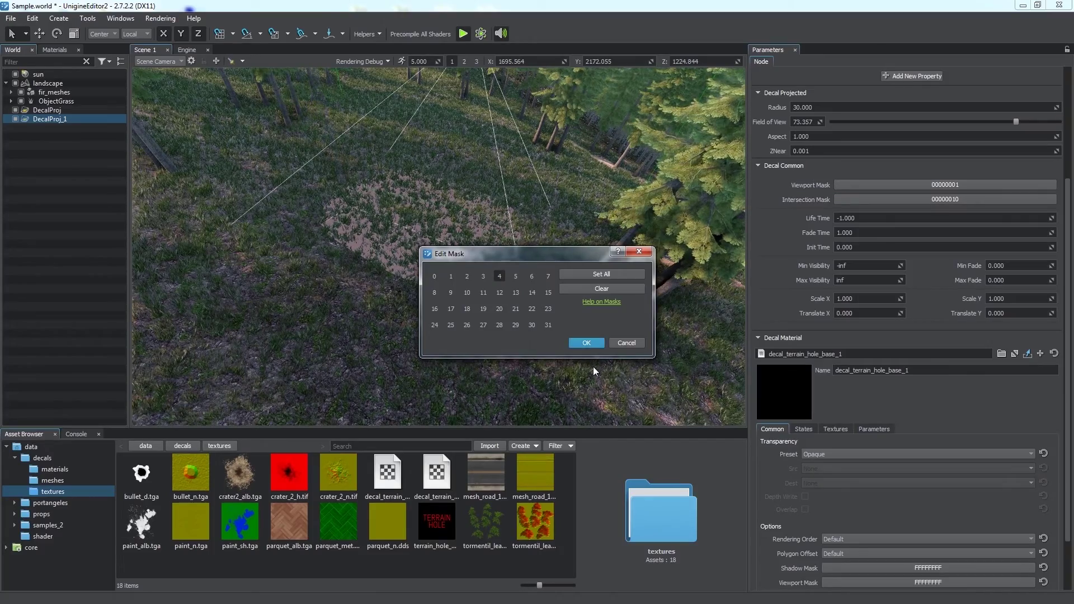
left_click(588, 344)
- Set the ObjectGrass node's Cutout Intersection mask to 00000010 by enabling bit 4
left_click(63, 102)
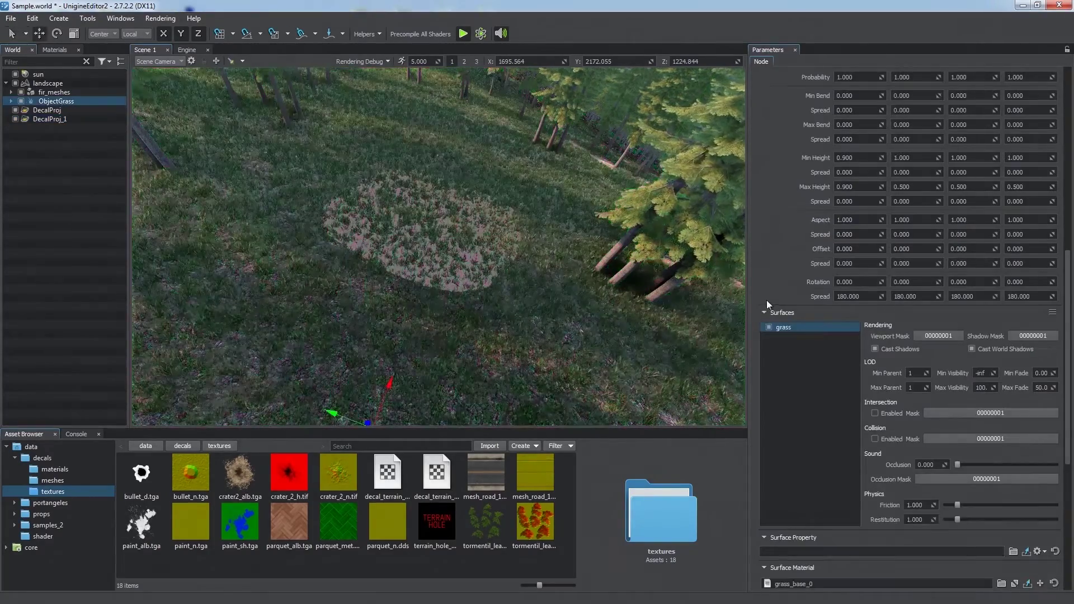
scroll(773, 267, "up", 5)
left_click(958, 179)
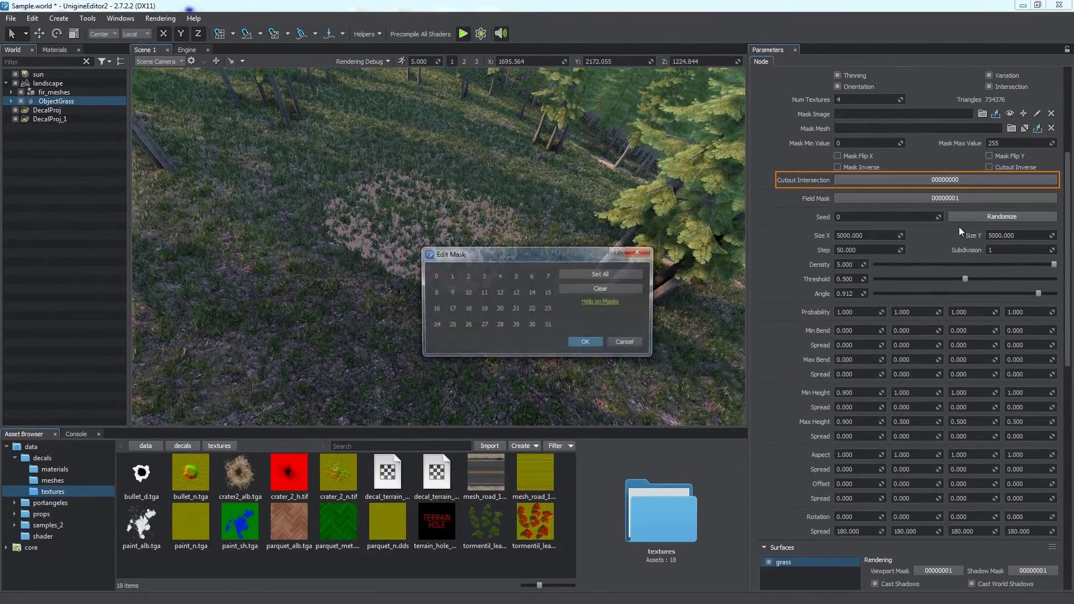
left_click(495, 277)
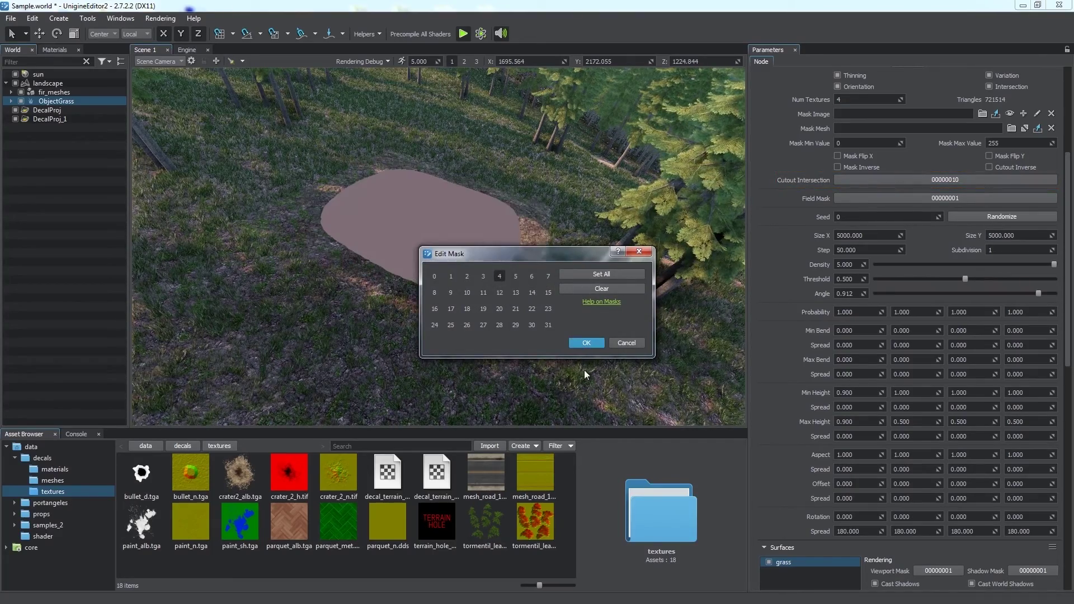
left_click(587, 342)
mouse_move(505, 313)
middle_mouse_down()
mouse_move(568, 314)
mouse_move(526, 308)
mouse_move(506, 291)
middle_mouse_up()
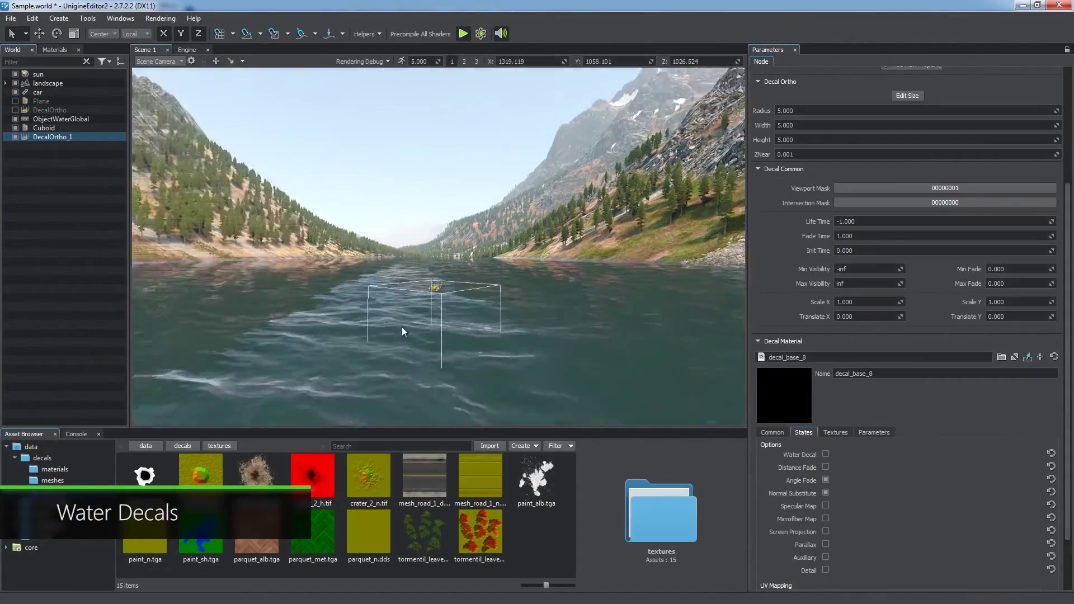
- Enable Water Decal for the orthographic decal's decal_base_8 material and assign tormentil_leaves_d.tga as its albedo texture
middle_click_drag(402, 327, 580, 327)
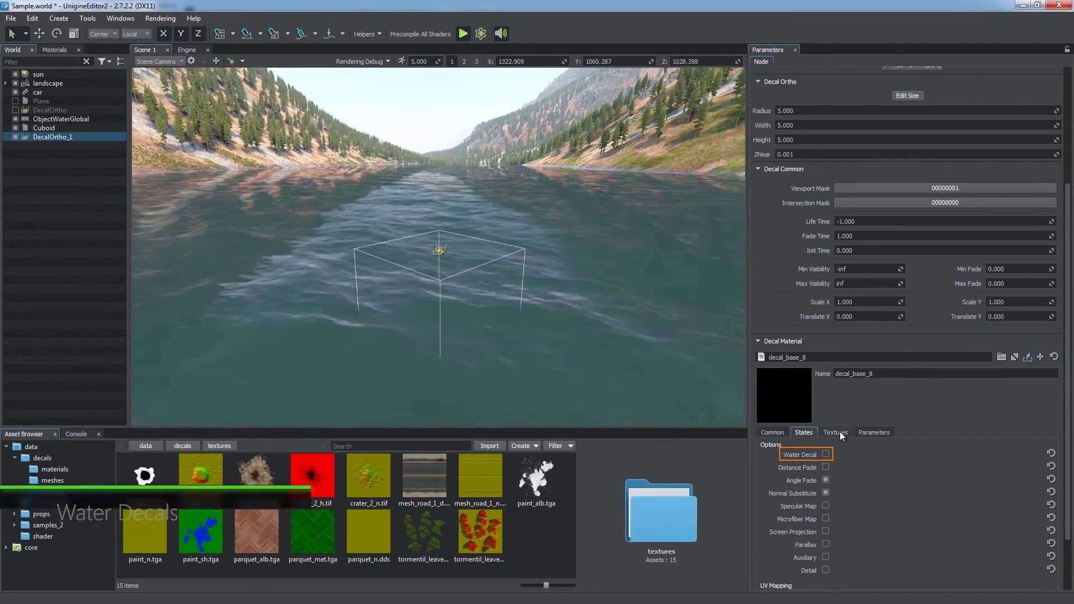
left_click(825, 455)
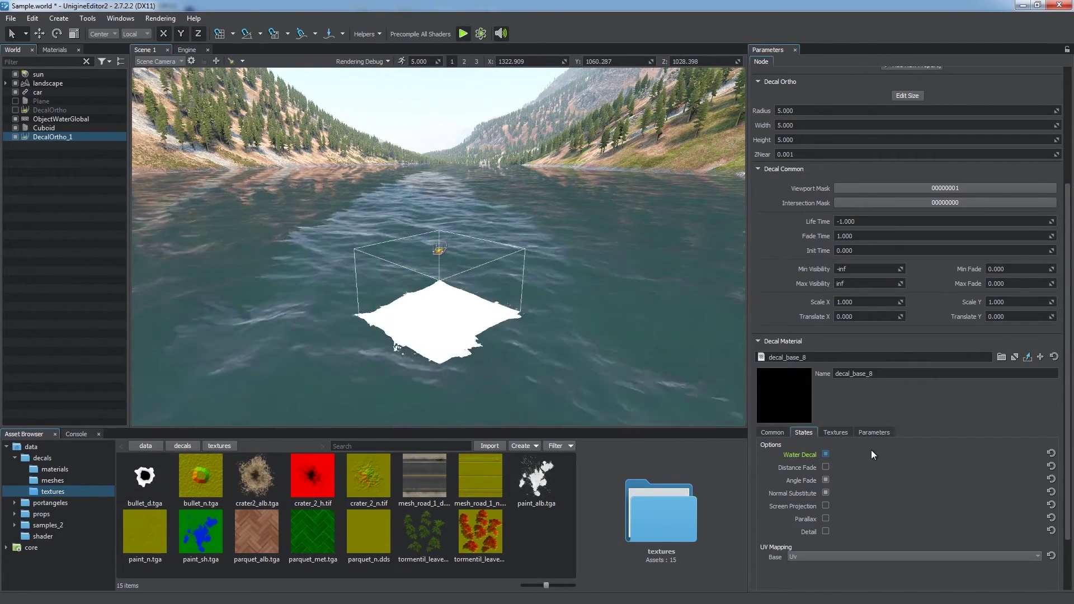
left_click(836, 433)
left_click_drag(423, 532, 895, 454)
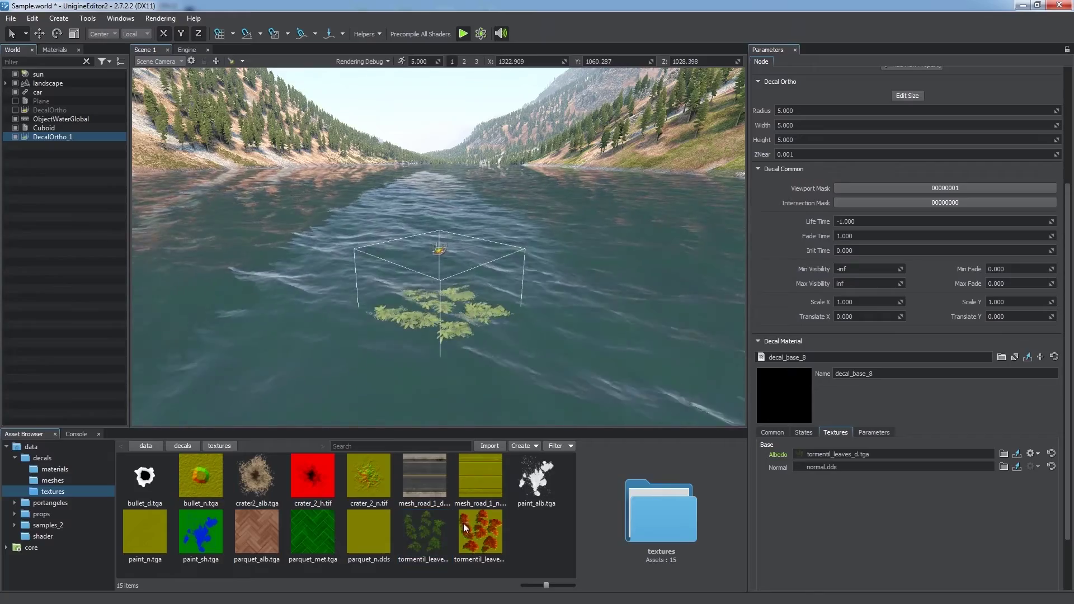
middle_click_drag(552, 415, 502, 371)
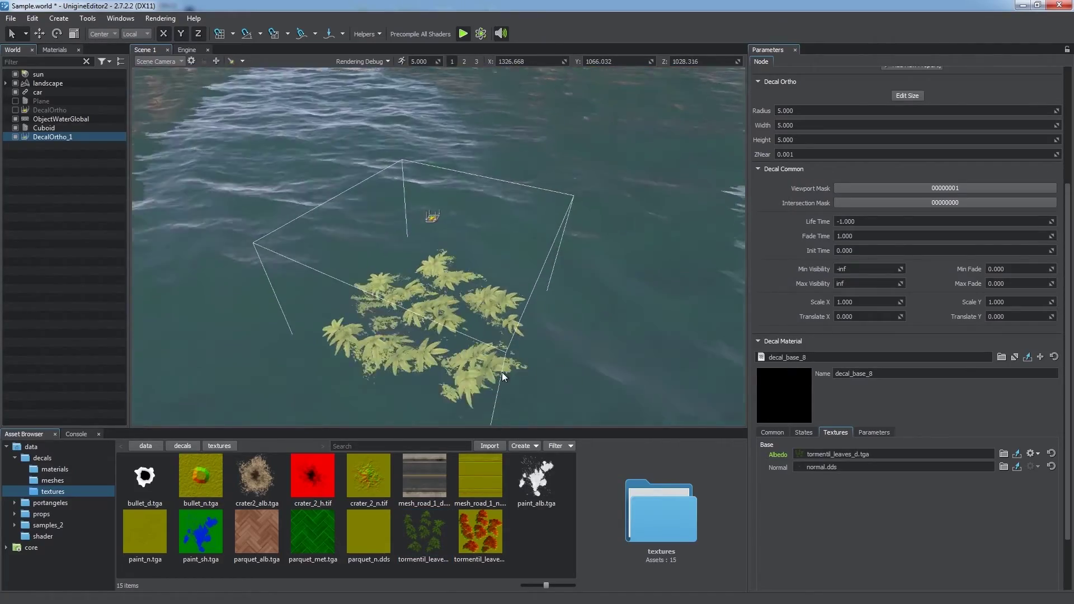
- Disable Normal Substitute in the water decal material's states
left_click(804, 433)
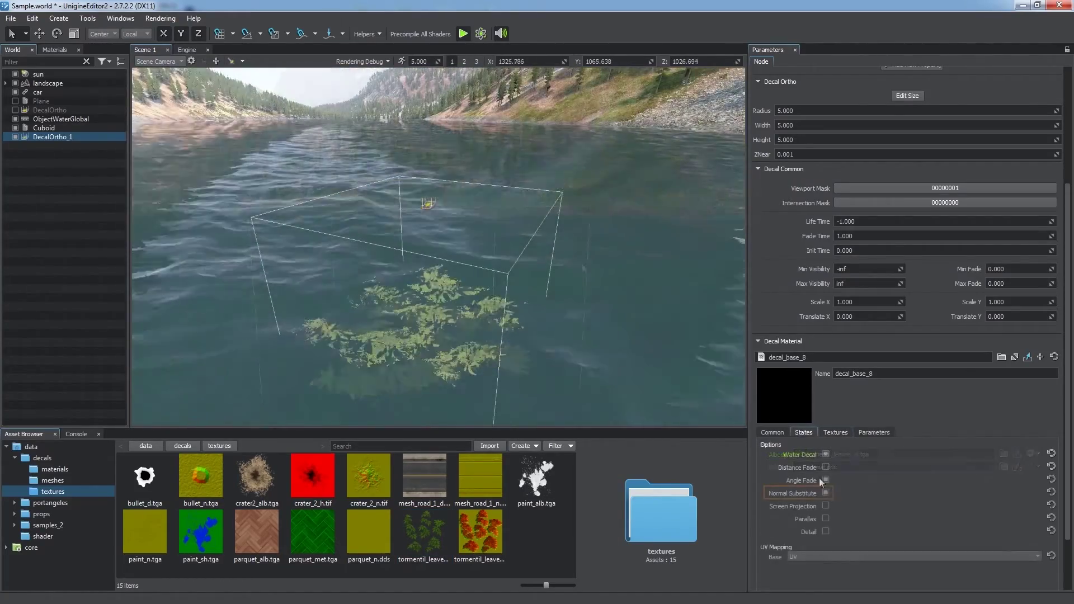
left_click(826, 493)
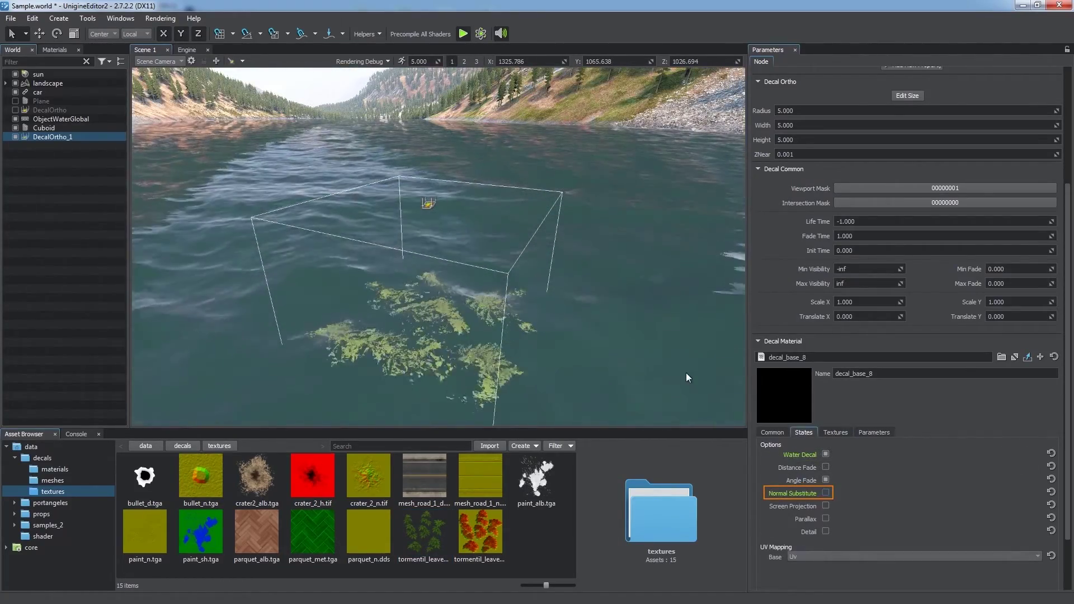
middle_click_drag(643, 374, 605, 403)
- Replace the water decal's albedo texture with paint_sh.tga and clear the selection
left_click(836, 433)
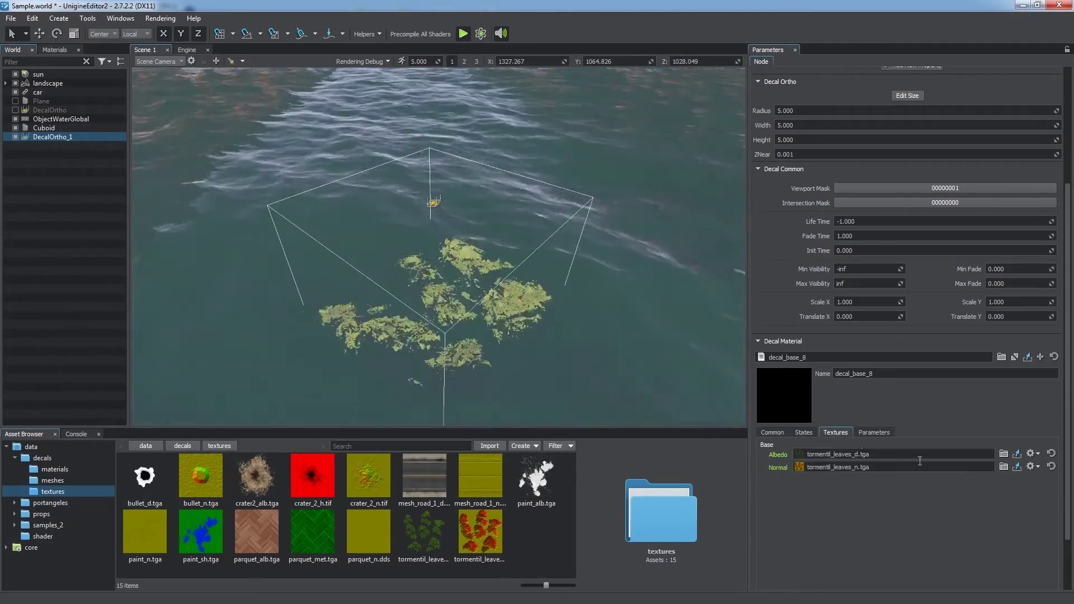
left_click_drag(200, 532, 856, 455)
middle_click_drag(673, 288, 304, 256)
left_click(304, 257)
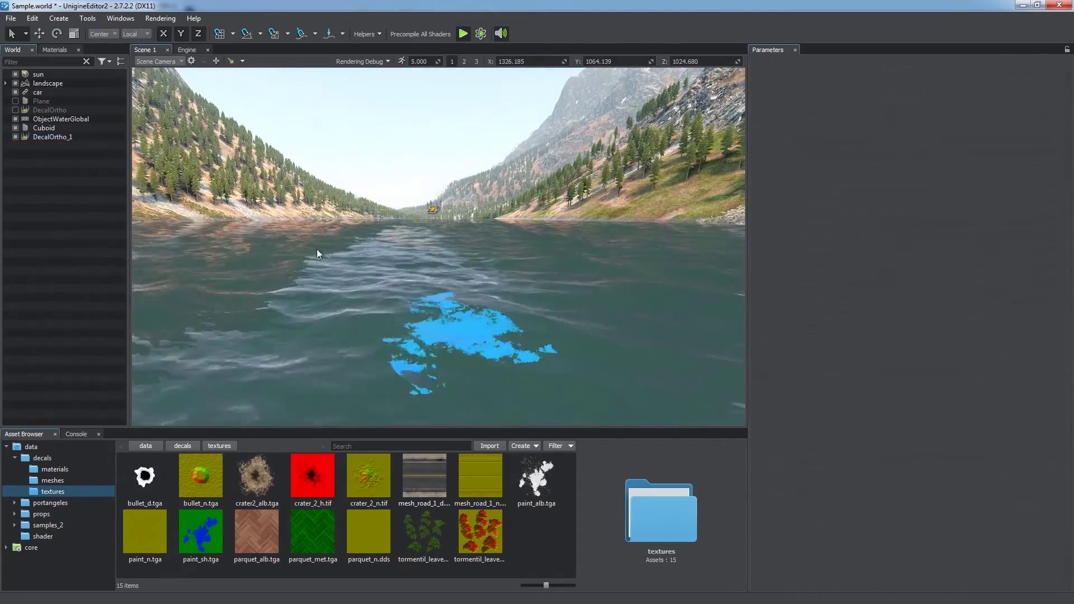
right_click(385, 235)
mouse_move(412, 316)
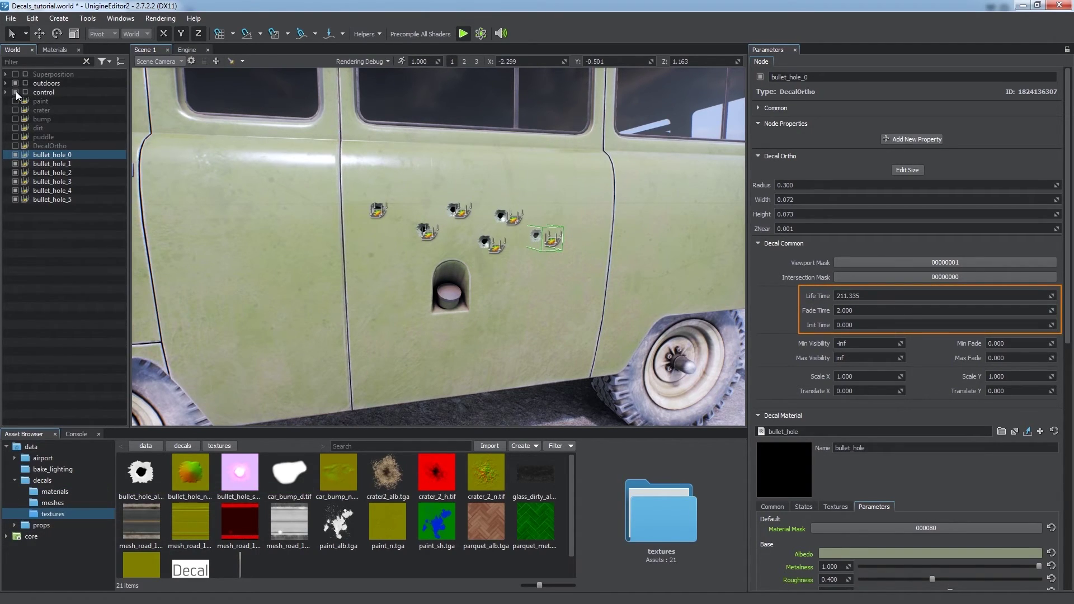
- Deselect the bullet hole decal and place a plane primitive on the van's side
left_click(49, 225)
right_click(495, 208)
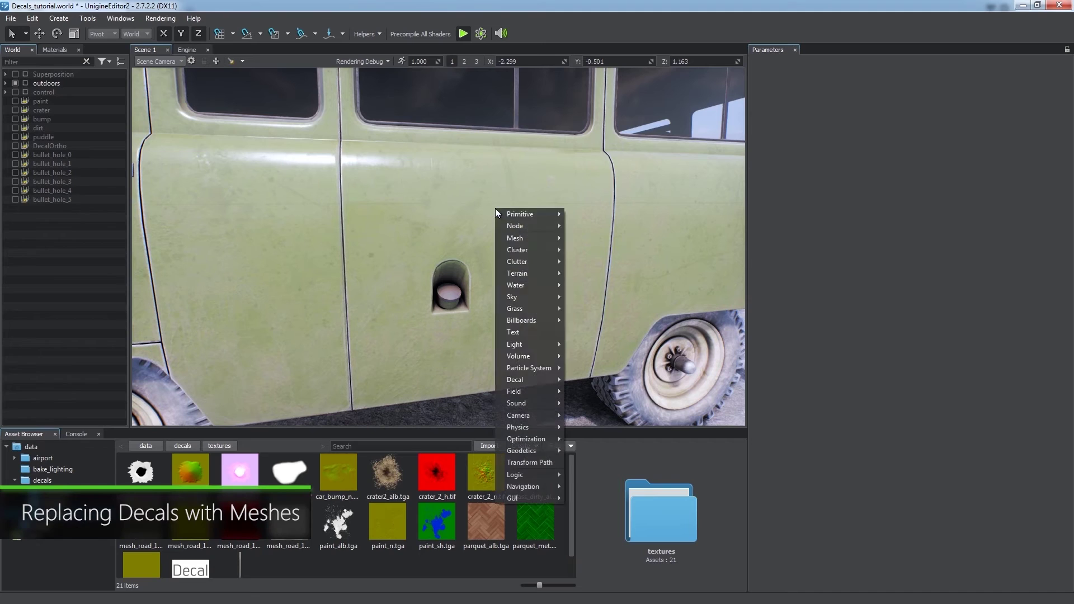
mouse_move(510, 216)
left_click(585, 237)
left_click(552, 333)
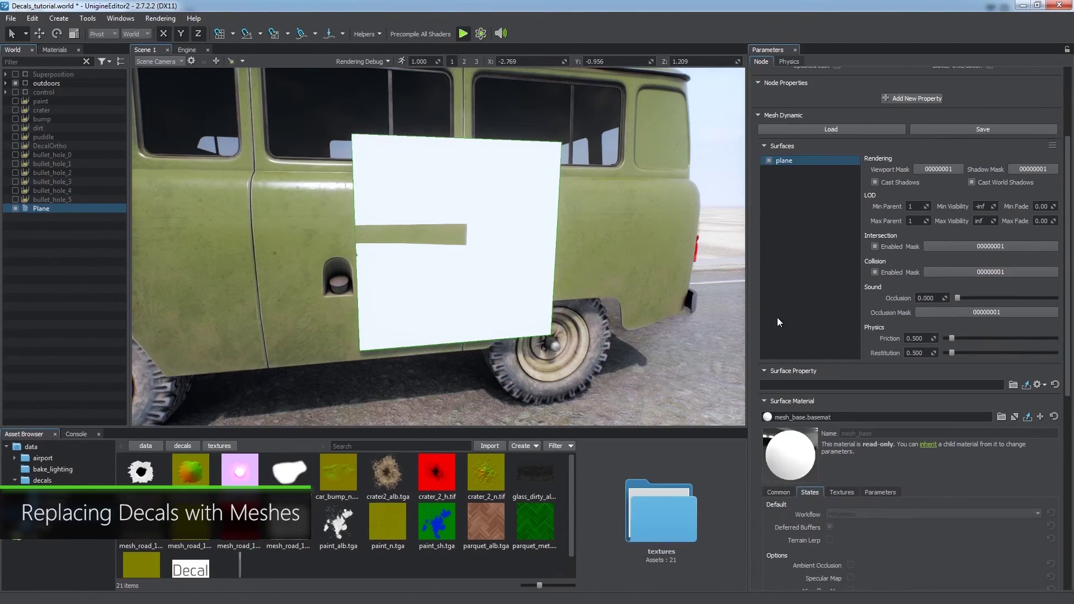
- Assign the mesh_bullet_hole material from the decals materials folder to the plane's surface
left_click(55, 491)
left_click_drag(388, 473, 858, 417)
scroll(755, 364, "down", 5)
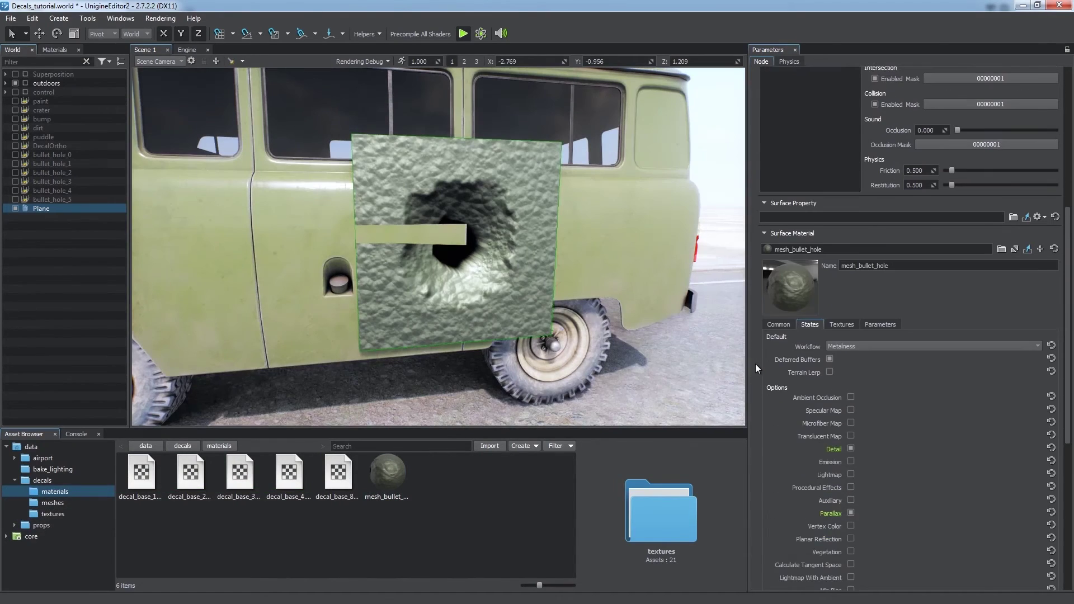
- Set the bullet hole material's transparency preset to Alpha Test and scale the plane uniformly down to about 0.082
left_click(771, 325)
left_click(825, 350)
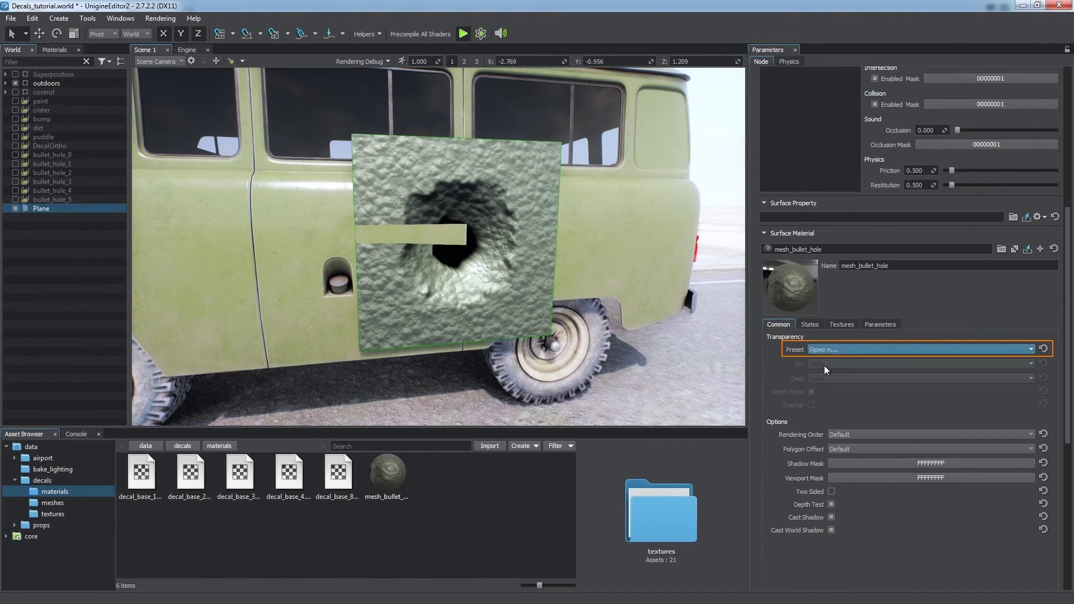
left_click(824, 365)
left_click_drag(460, 244, 463, 260)
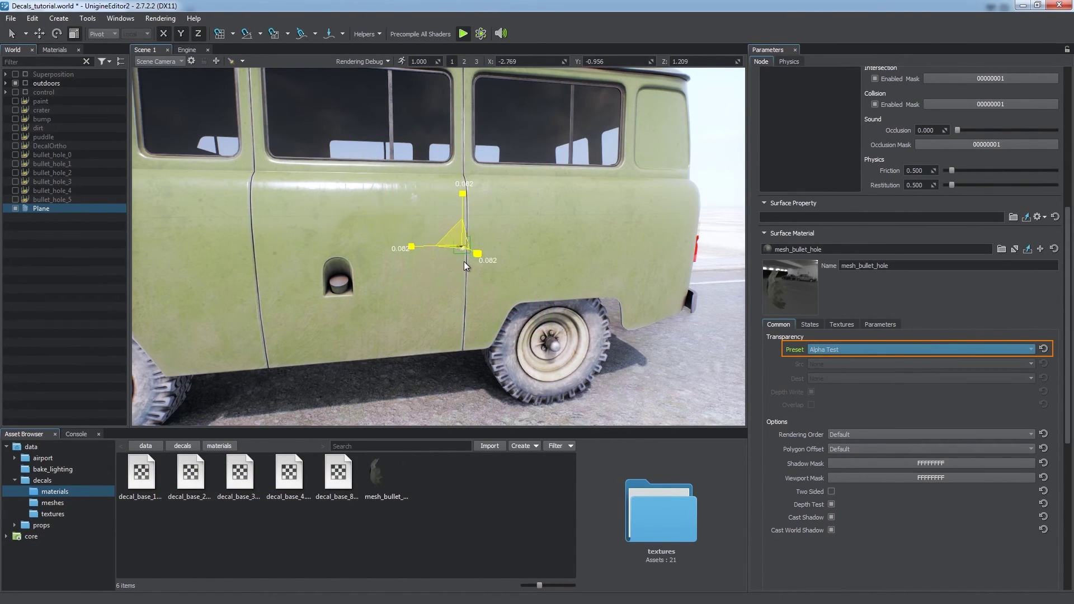
key("f")
- Set Geometry Inflation to Wire in the mesh_bullet_hole material's states
left_click(810, 325)
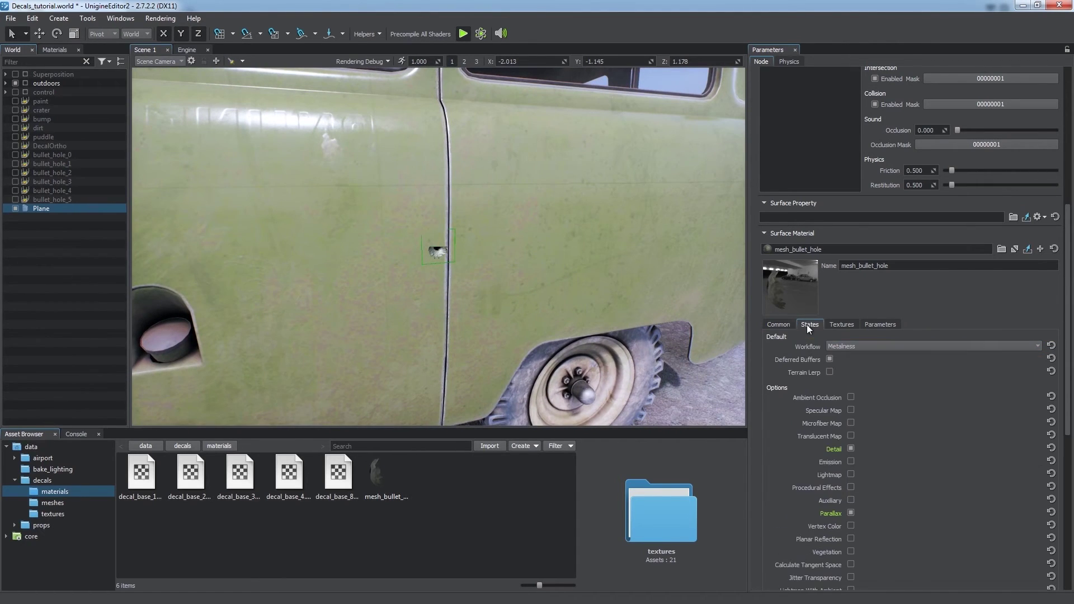
scroll(781, 395, "down", 5)
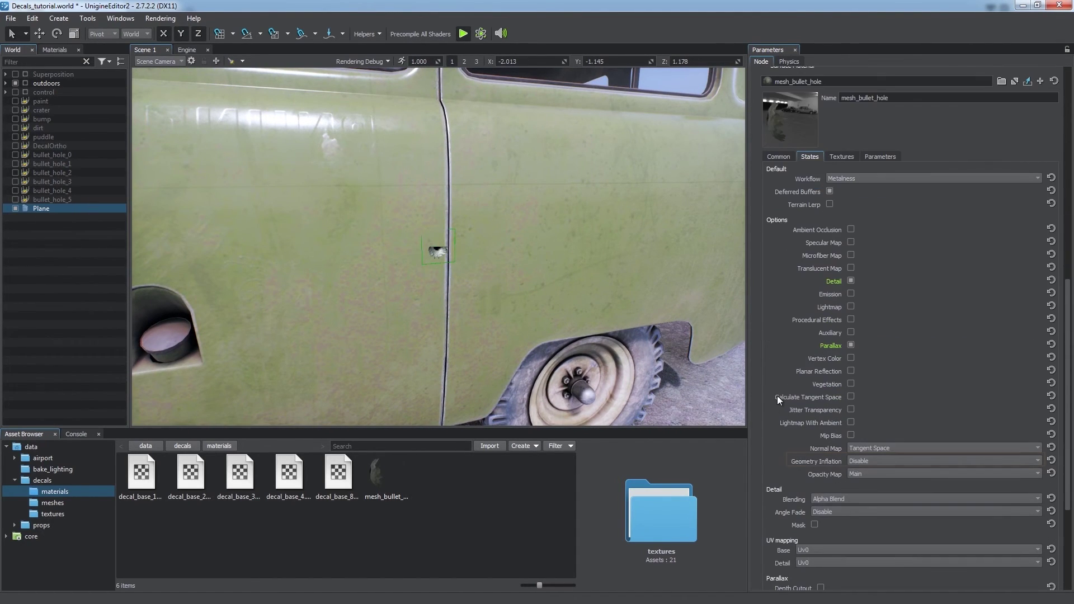
left_click(874, 461)
left_click(868, 478)
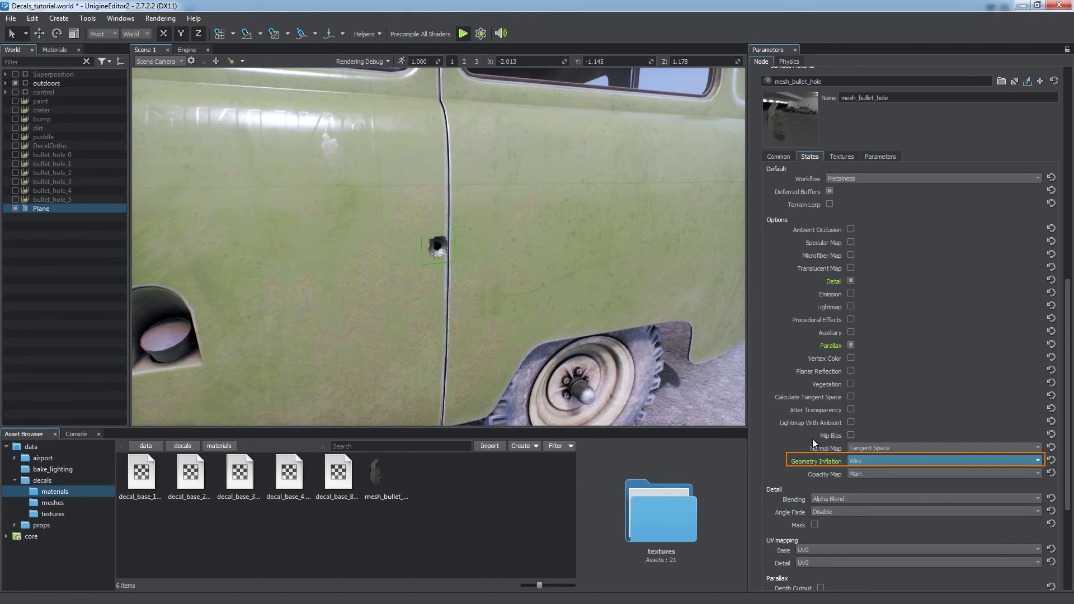
middle_click_drag(372, 202, 487, 256)
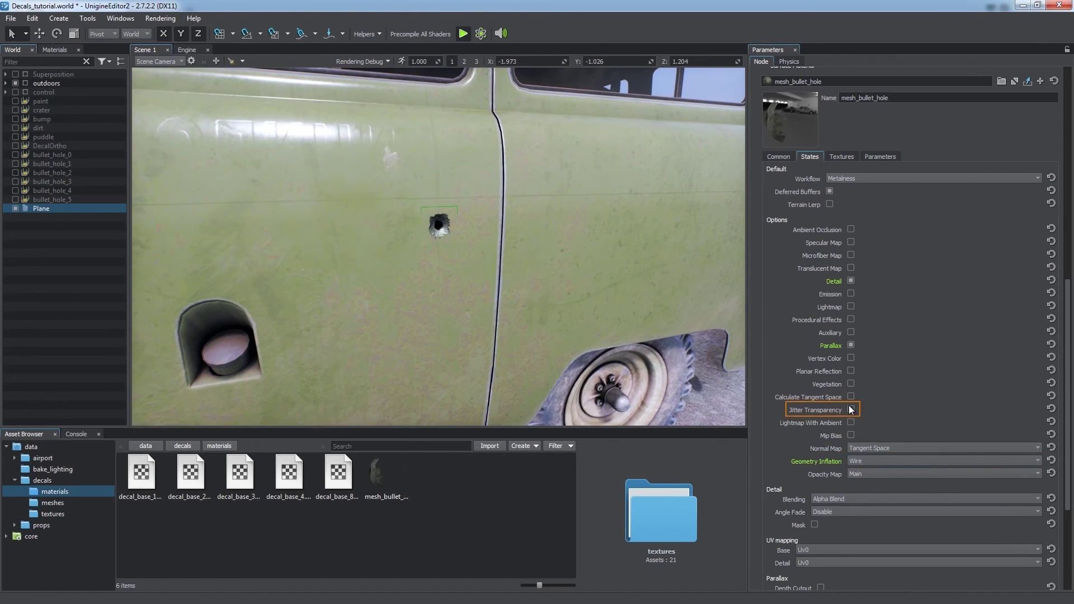
- Set the mesh_bullet_hole material's Transparent Multiplier to 0.280 in its parameters
scroll(620, 263, "up", 3)
left_click(880, 157)
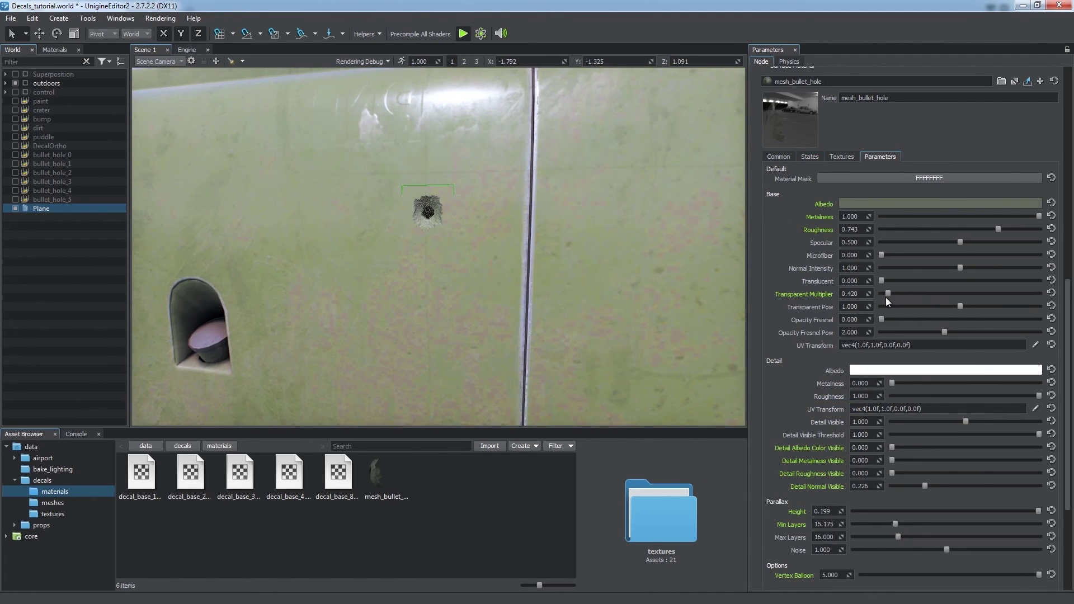
scroll(393, 314, "up", 4)
middle_click_drag(559, 246, 557, 209)
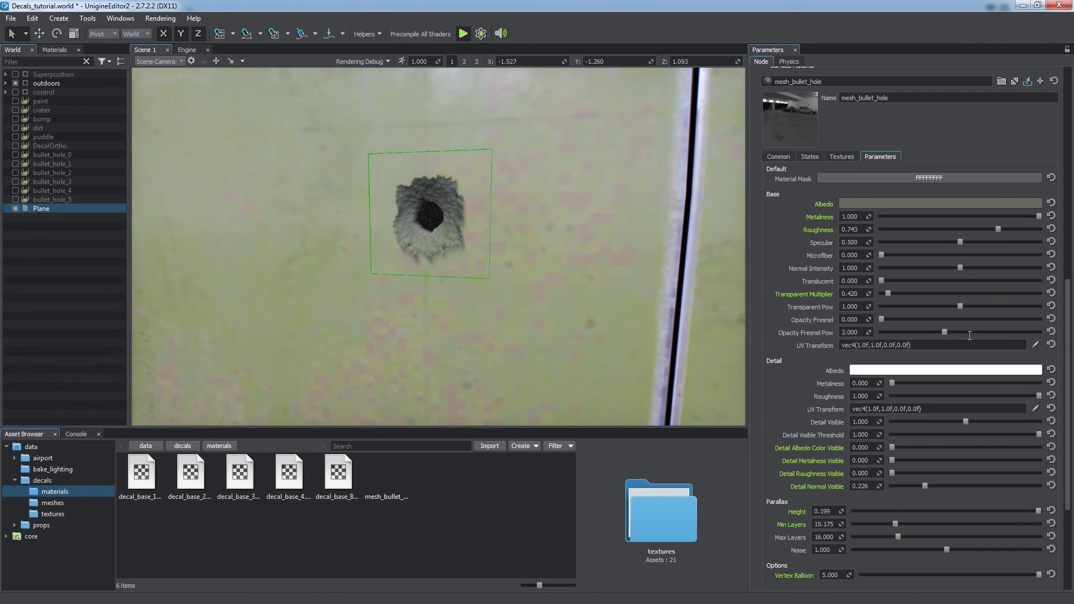
left_click_drag(885, 294, 886, 294)
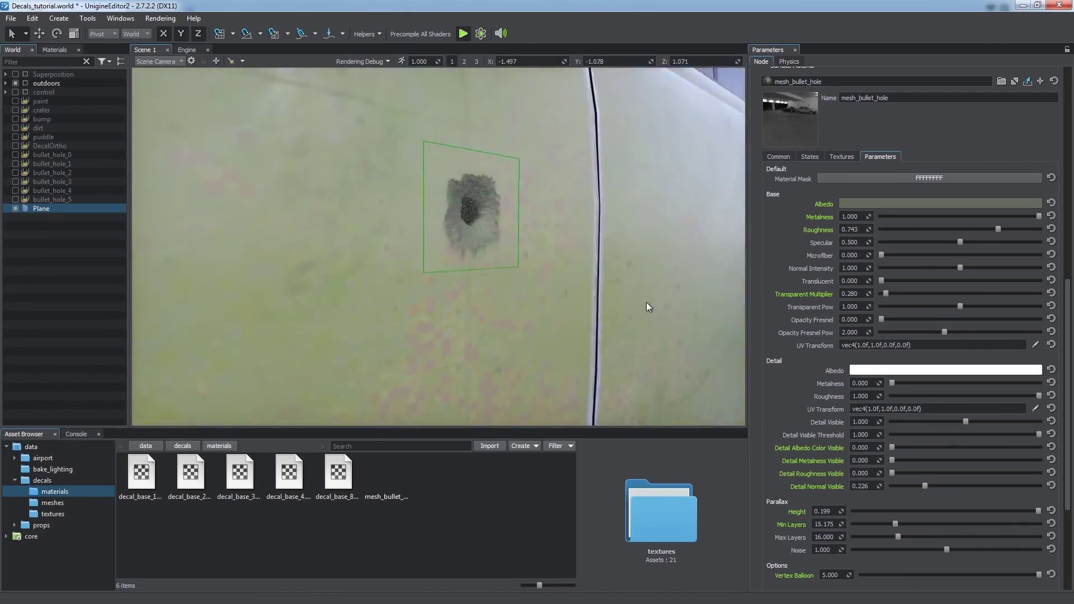
scroll(515, 333, "down", 5)
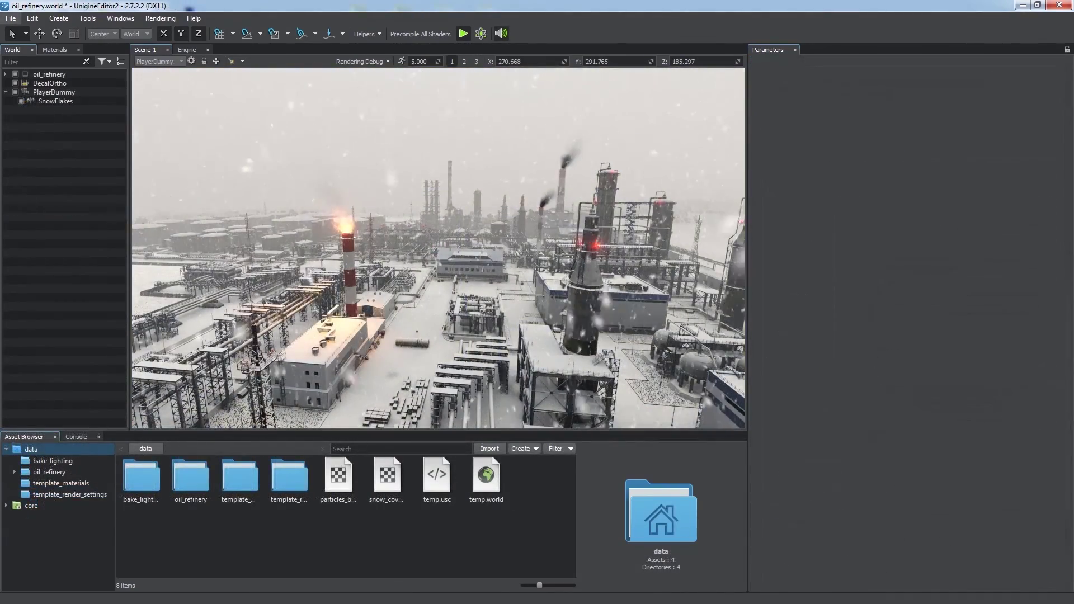